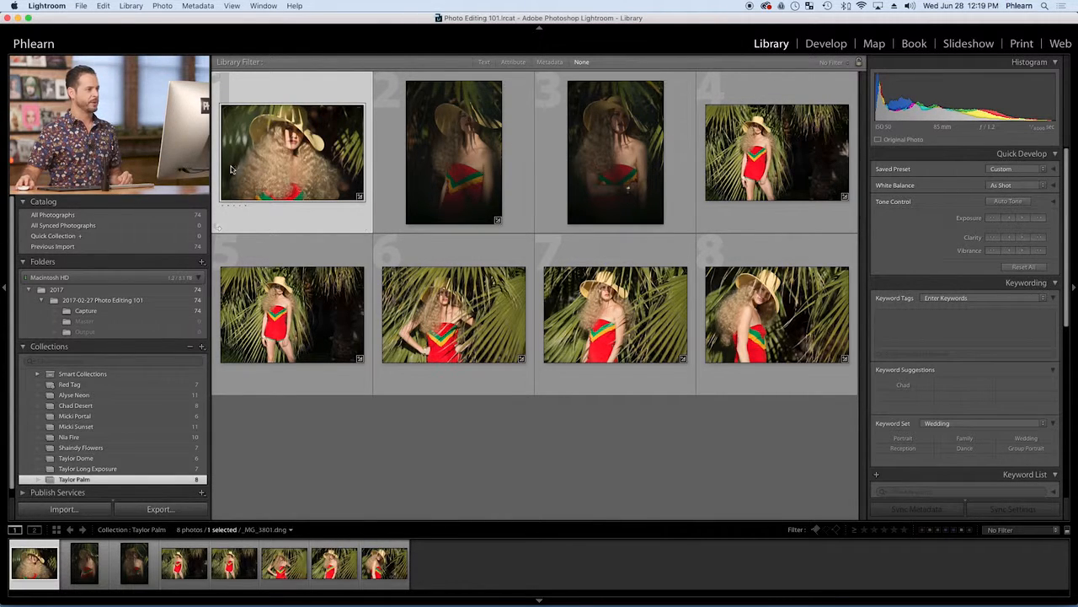
Step: Flag the third, fifth and last Taylor Palm photos as picks in Loupe view
{"action": "double_click", "coordinate": [314, 162]}
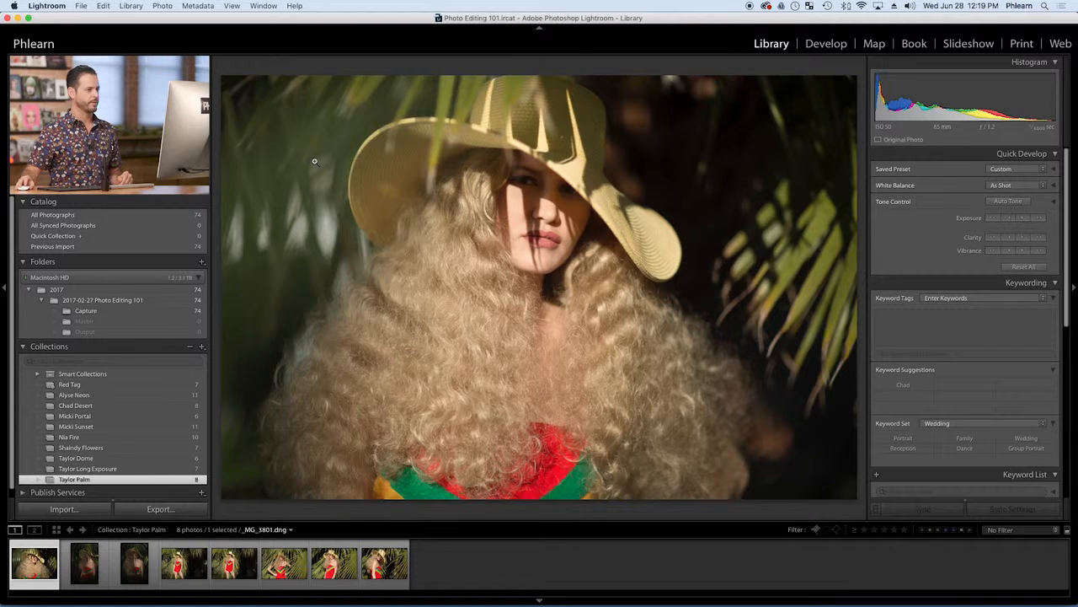
{"action": "key", "text": "Right"}
{"action": "key", "text": "Right"}
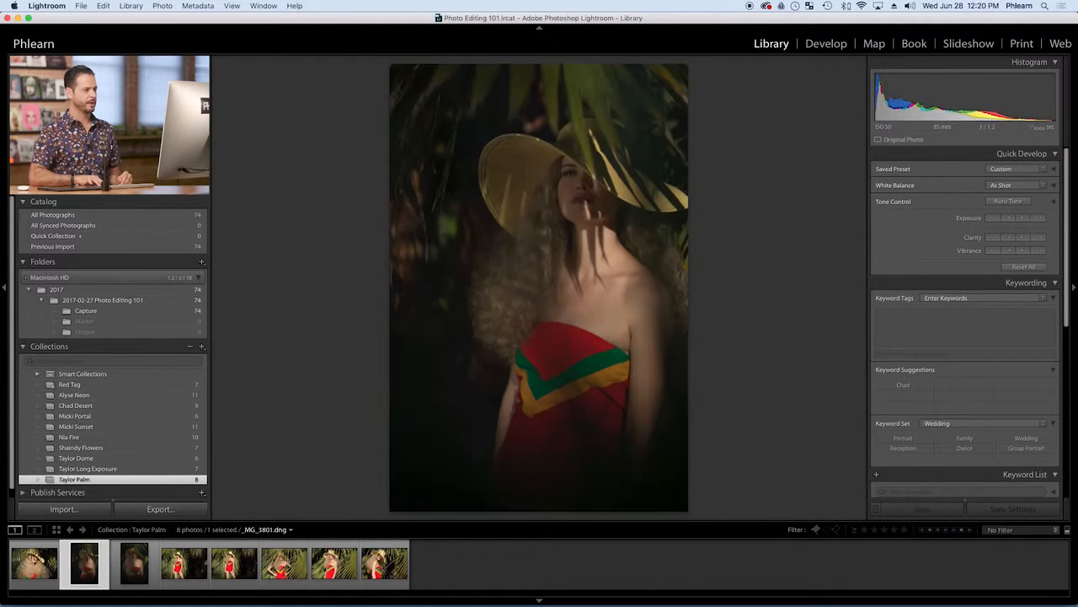
{"action": "key", "text": "Right"}
{"action": "key", "text": "Left"}
{"action": "key", "text": "p"}
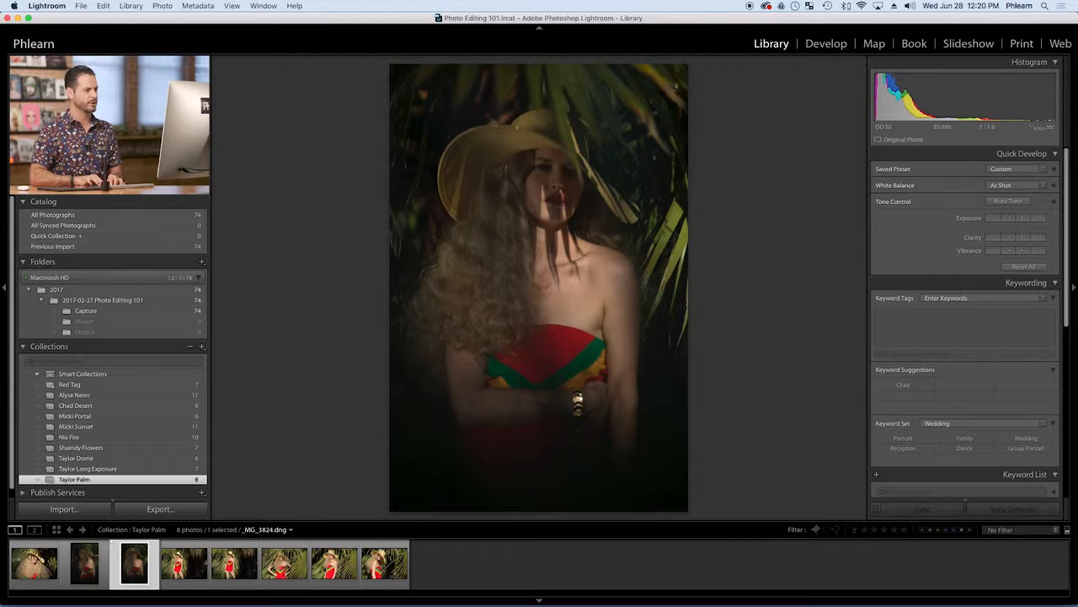
{"action": "key", "text": "Right"}
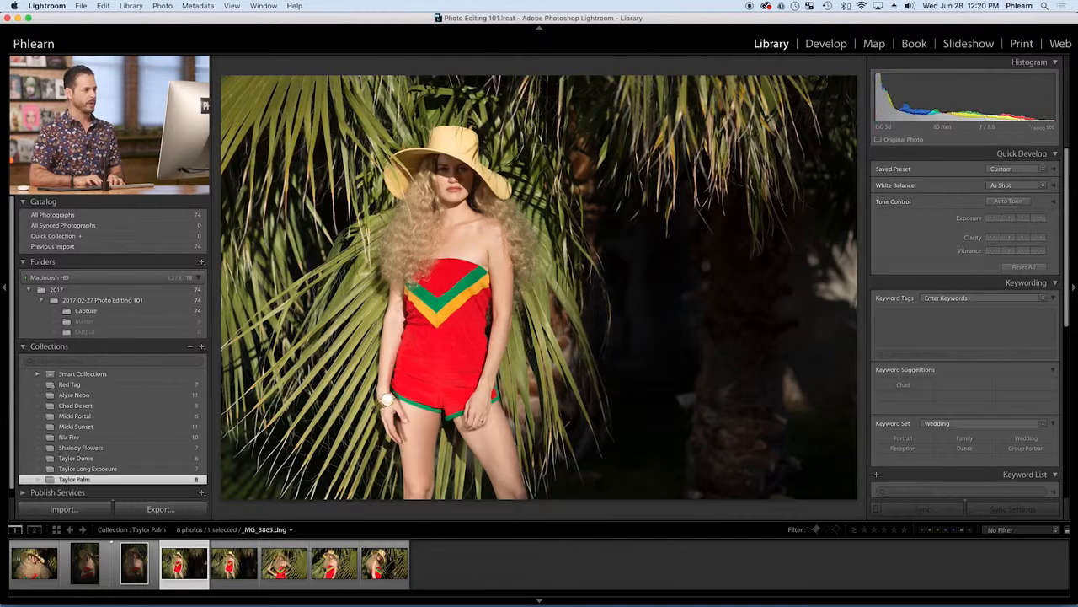
{"action": "key", "text": "Right"}
{"action": "key", "text": "p"}
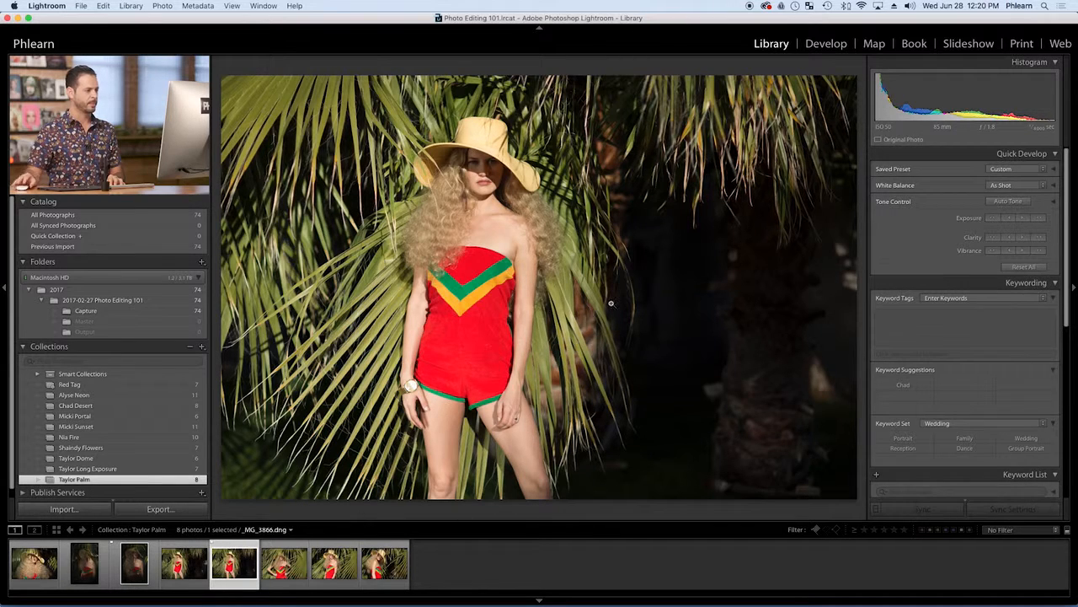
{"action": "key", "text": "Right"}
{"action": "key", "text": "Right"}
{"action": "key", "text": "Right"}
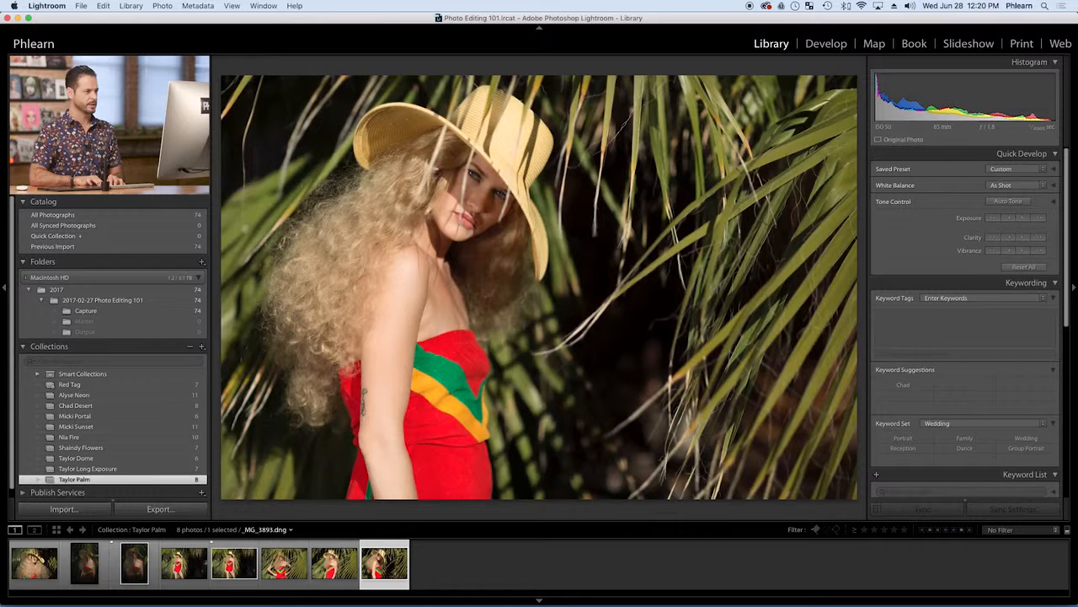
{"action": "key", "text": "p"}
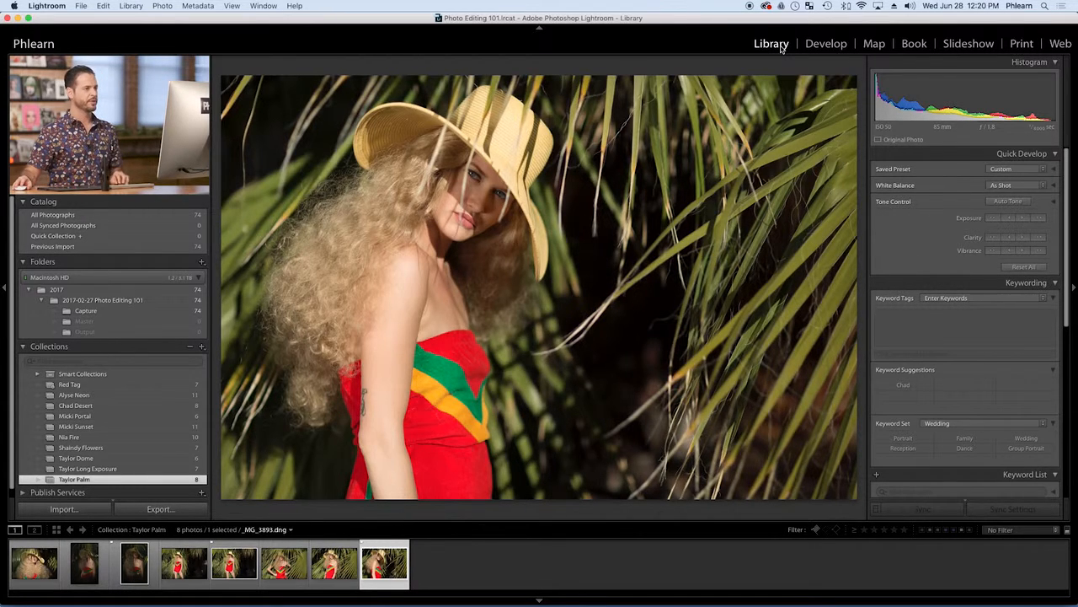
Step: Filter the grid to show only the photos flagged as picks
{"action": "key", "text": "g"}
{"action": "left_click", "coordinate": [516, 62]}
{"action": "left_click", "coordinate": [585, 76]}
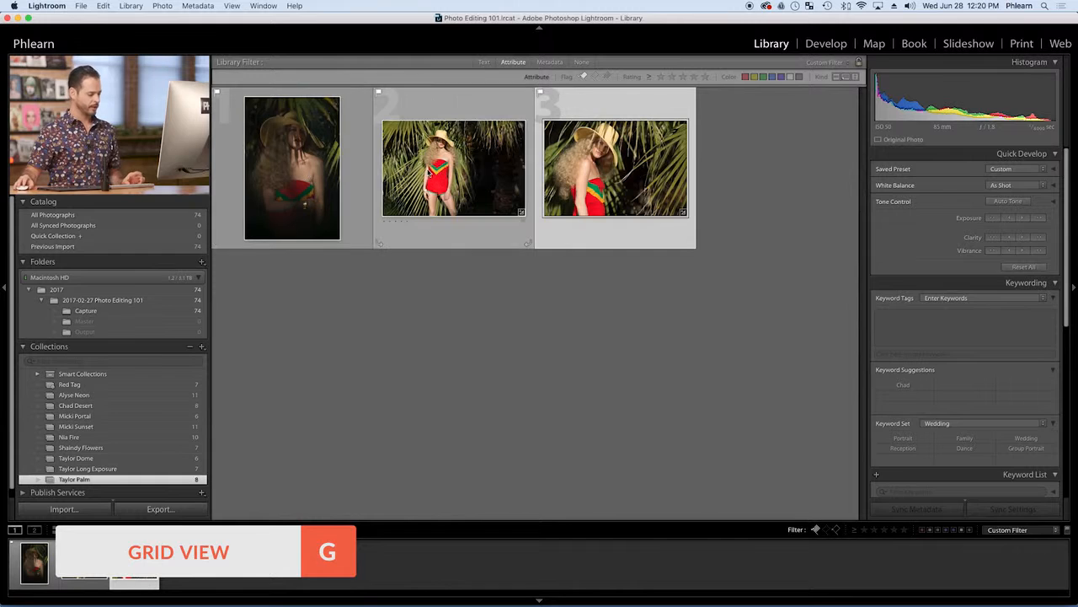
Step: Compare the three picks in full-window Survey view and drop the full-length shot
{"action": "key", "text": "super+a"}
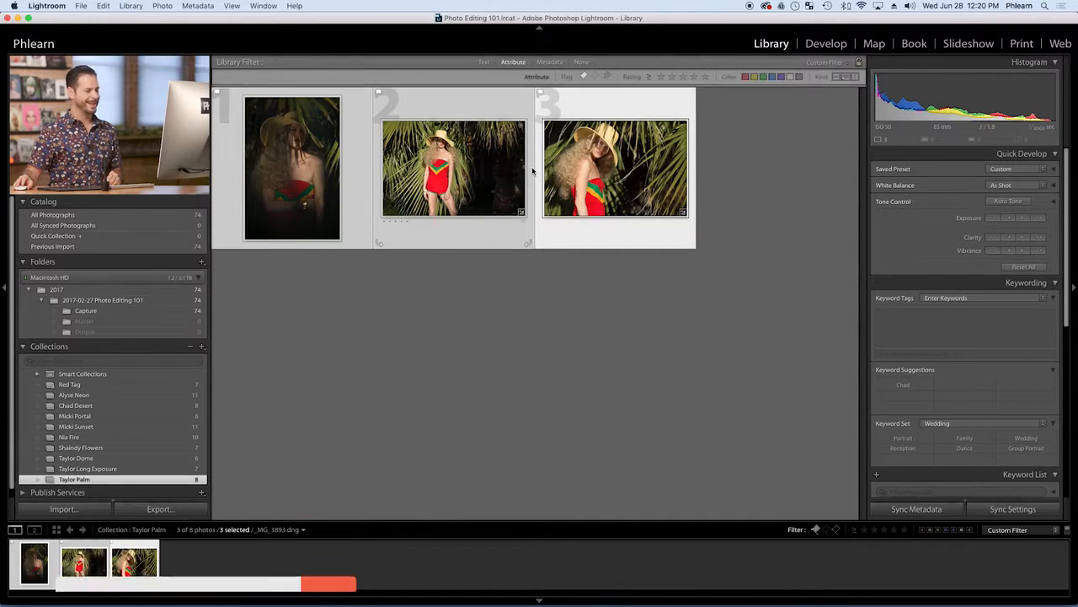
{"action": "key", "text": "n"}
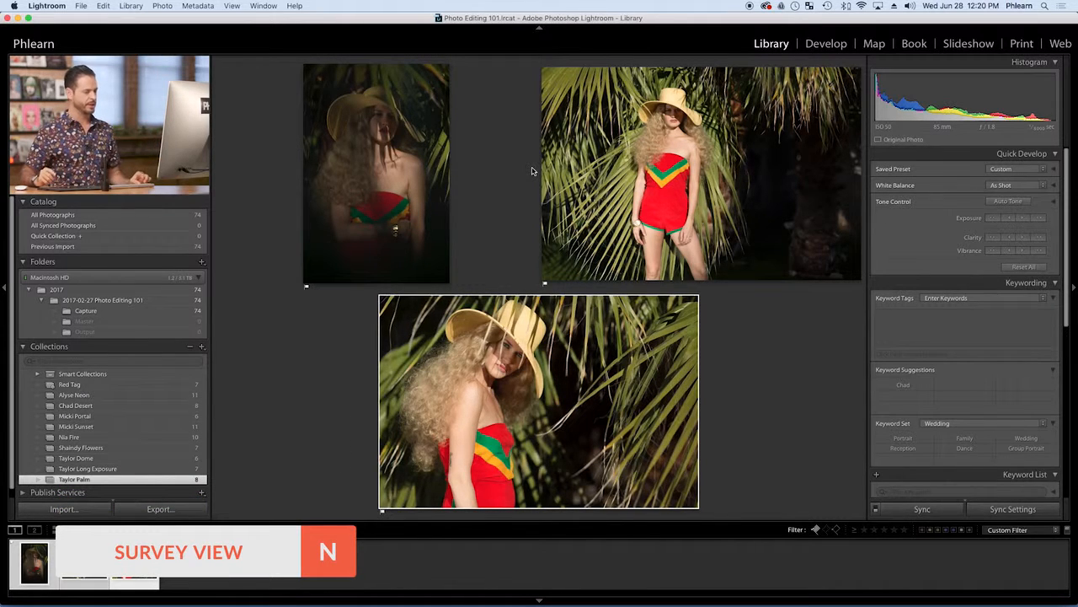
{"action": "key", "text": "shift+Tab"}
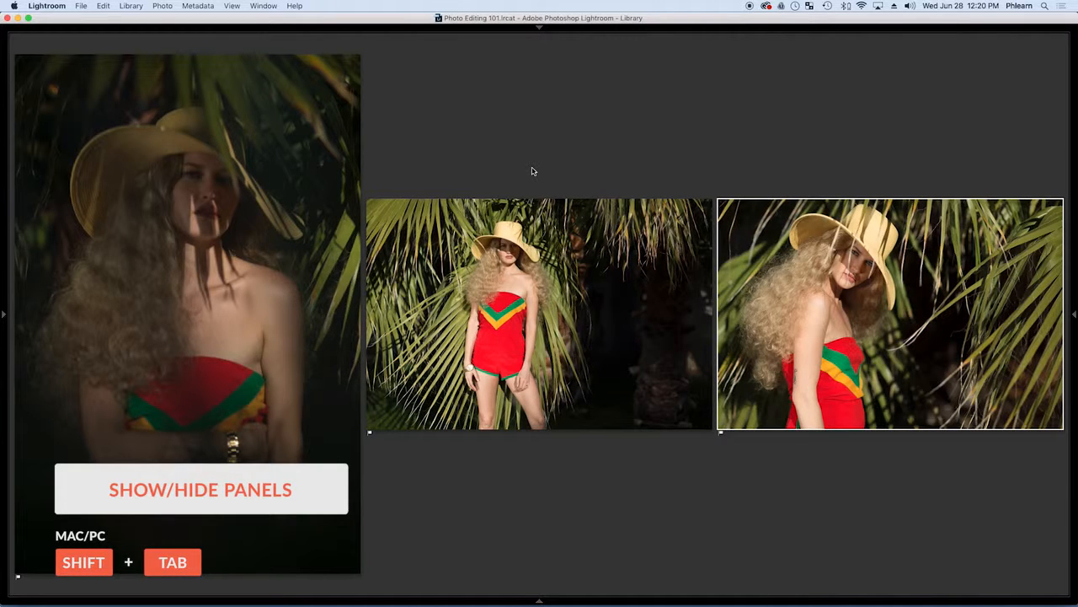
{"action": "mouse_move", "coordinate": [478, 363]}
{"action": "mouse_move", "coordinate": [720, 347]}
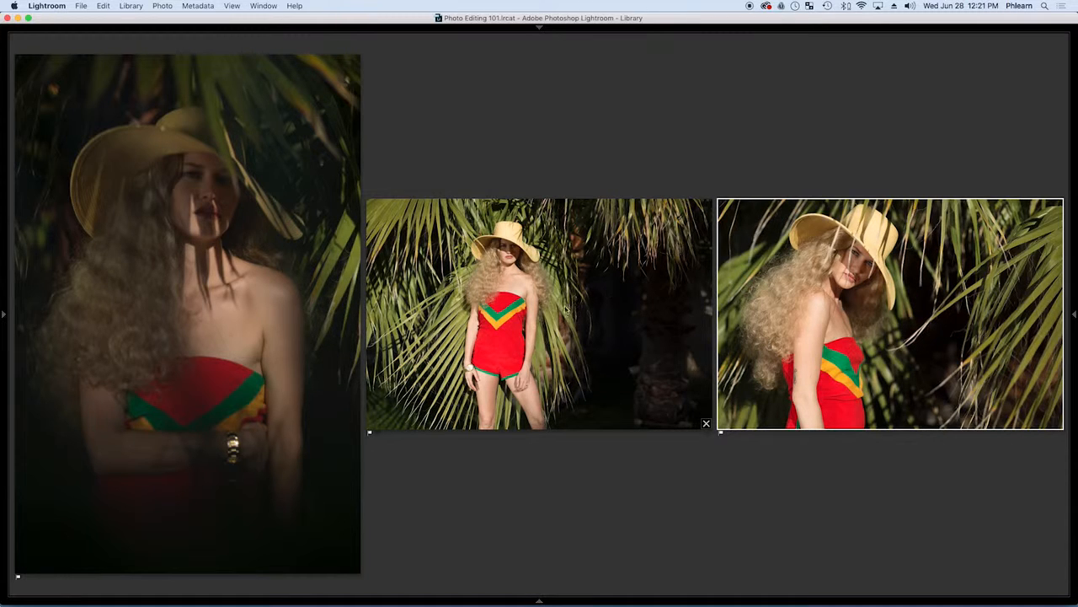
{"action": "key", "text": "slash"}
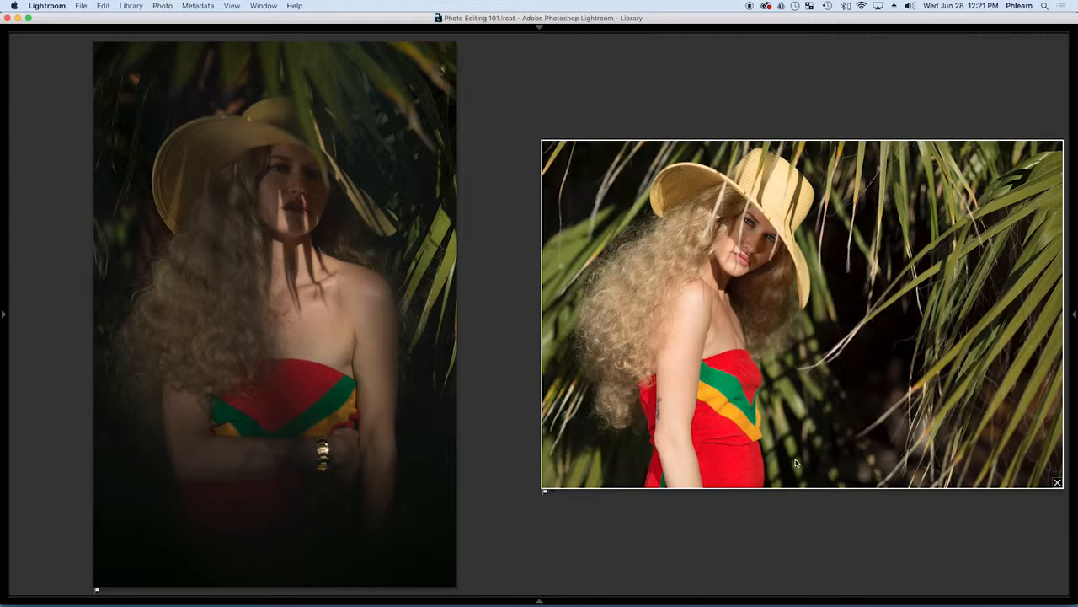
Step: Rate the palm-leaf close-up and the dark portrait five stars, then return to the grid
{"action": "key", "text": "5"}
{"action": "left_click", "coordinate": [329, 368]}
{"action": "key", "text": "5"}
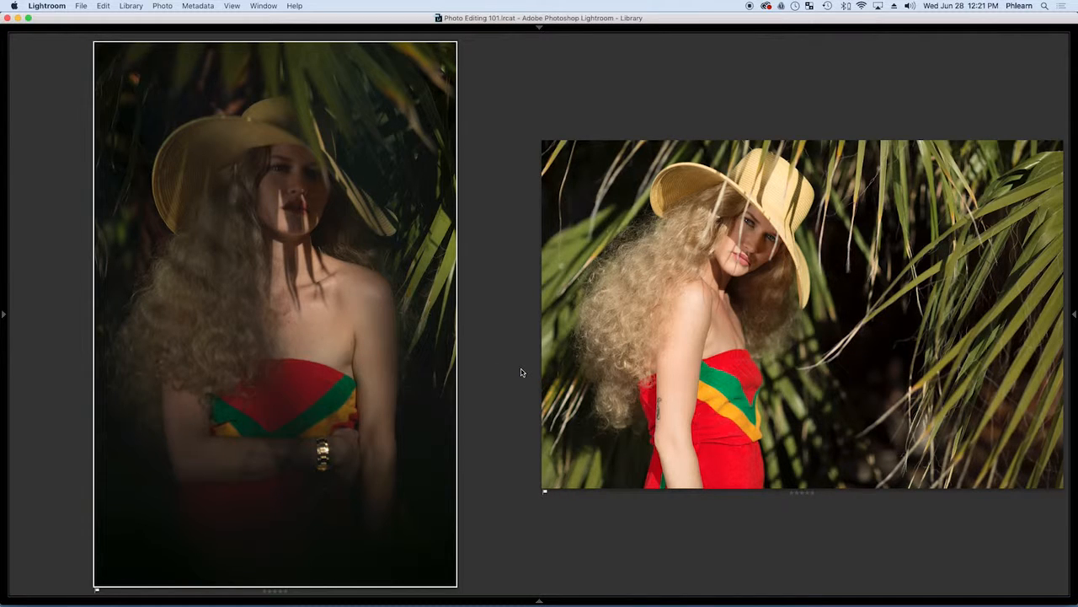
{"action": "key", "text": "g"}
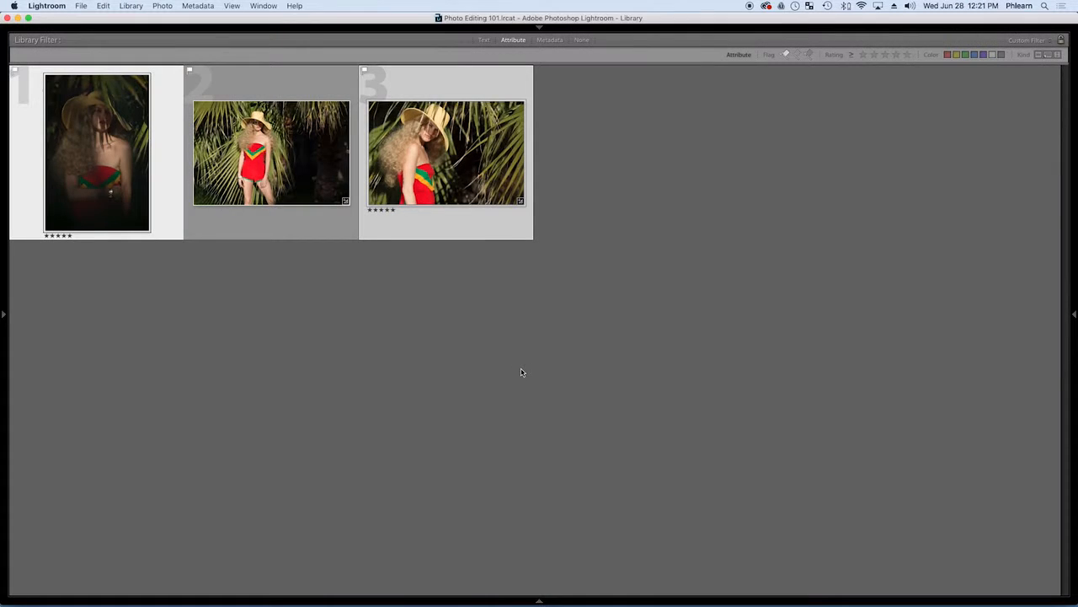
Step: Clear the pick filter, restore the panels, and open _MG_3893 large in Loupe
{"action": "left_click", "coordinate": [786, 54]}
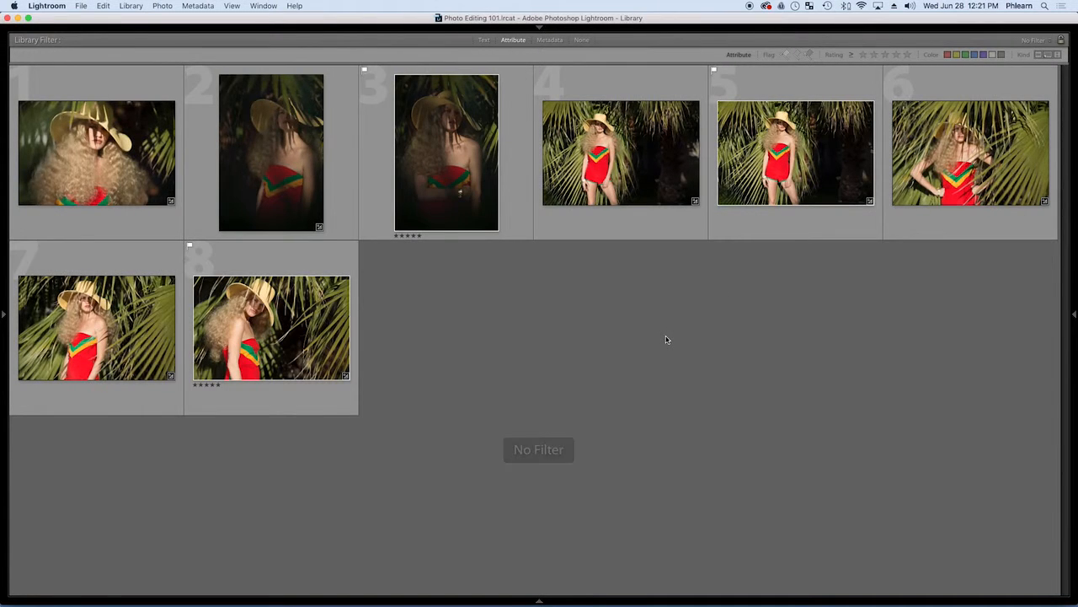
{"action": "key", "text": "shift+Tab"}
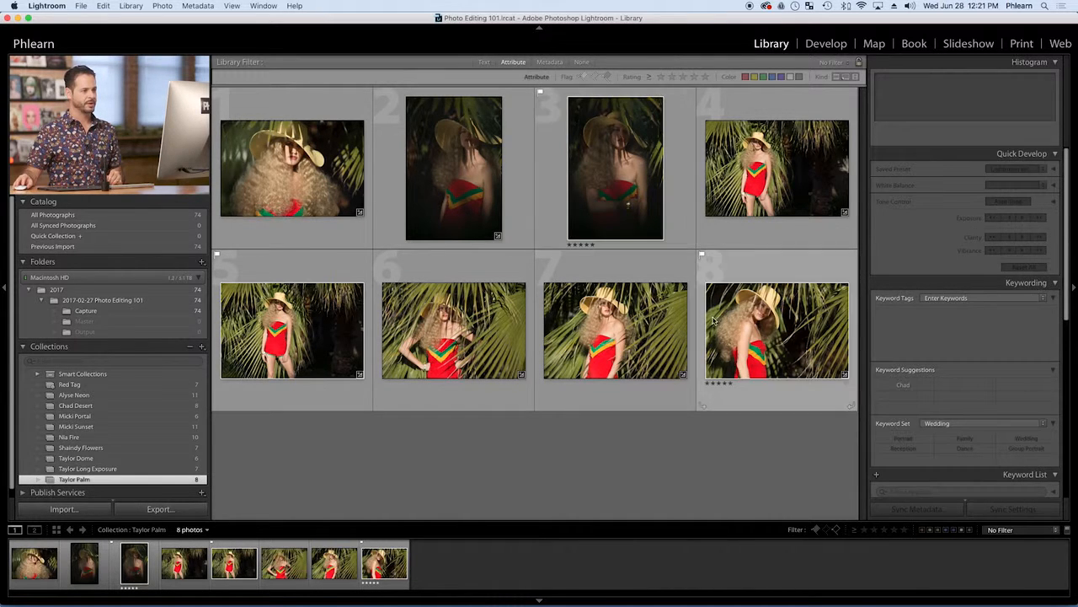
{"action": "double_click", "coordinate": [748, 320]}
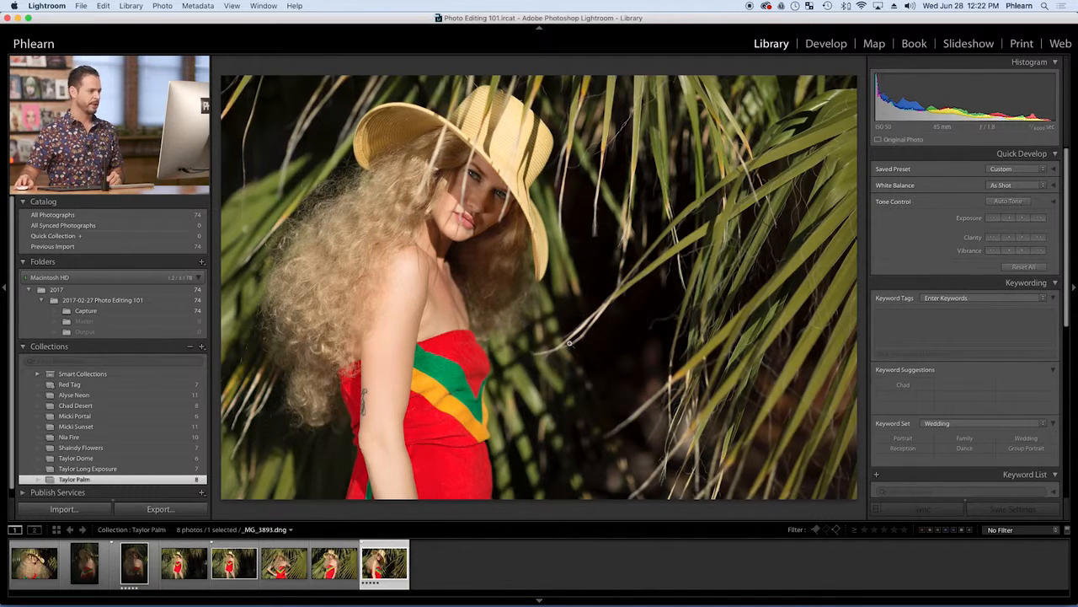
{"action": "left_click", "coordinate": [397, 310]}
{"action": "left_click_drag", "start_coordinate": [402, 329], "coordinate": [646, 409]}
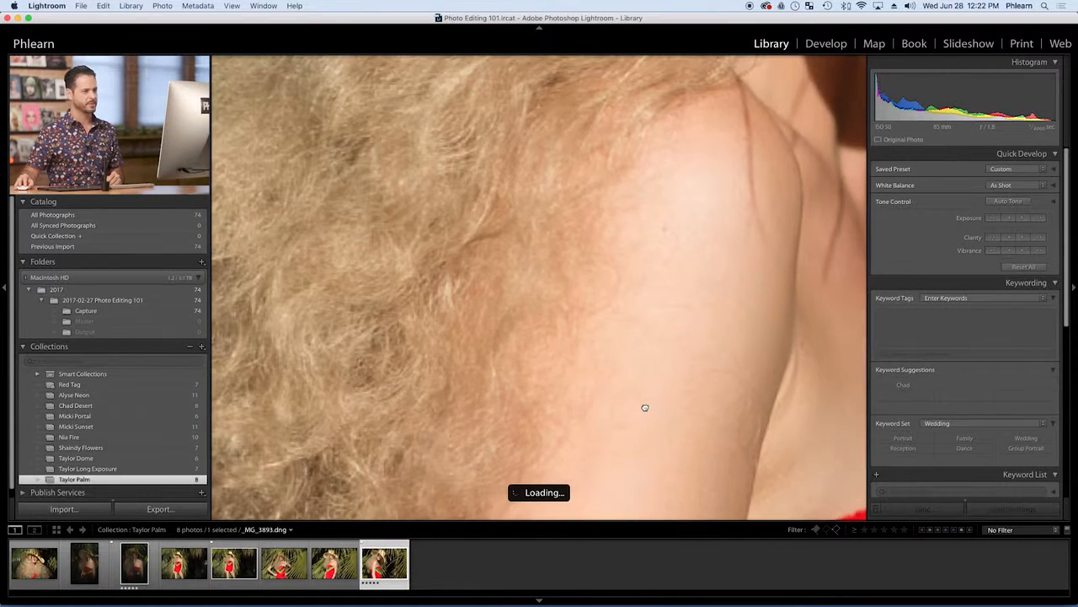
{"action": "left_click_drag", "start_coordinate": [722, 310], "coordinate": [572, 259]}
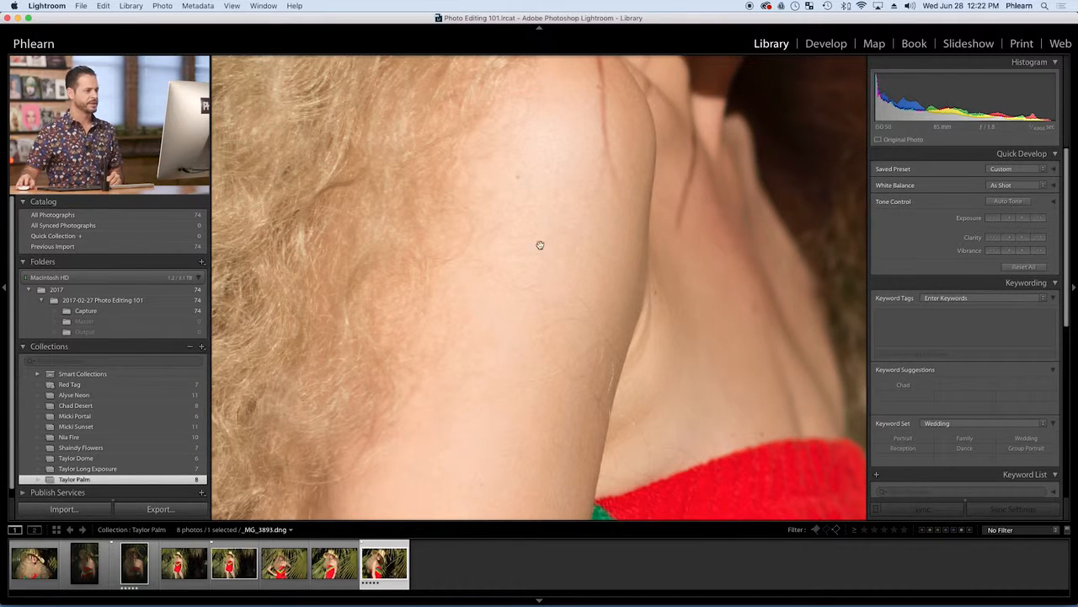
{"action": "left_click_drag", "start_coordinate": [626, 272], "coordinate": [2, 325]}
{"action": "left_click_drag", "start_coordinate": [806, 304], "coordinate": [422, 399]}
{"action": "left_click_drag", "start_coordinate": [568, 329], "coordinate": [819, 322]}
{"action": "left_click", "coordinate": [564, 343]}
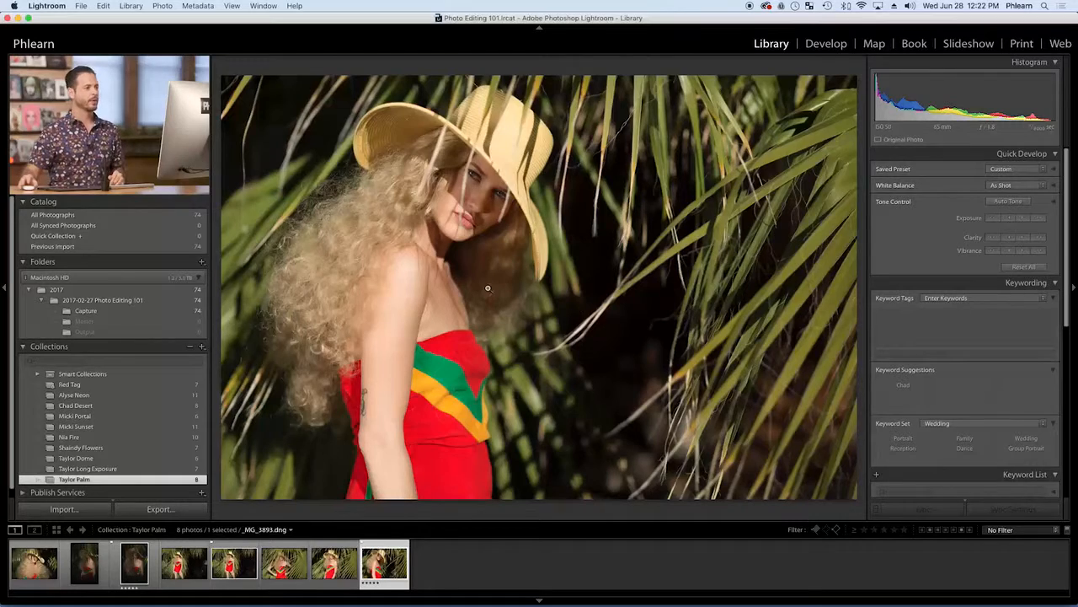
Step: Open _MG_3893 in Develop with shadow clipping shown and test a big Exposure push
{"action": "left_click", "coordinate": [822, 44]}
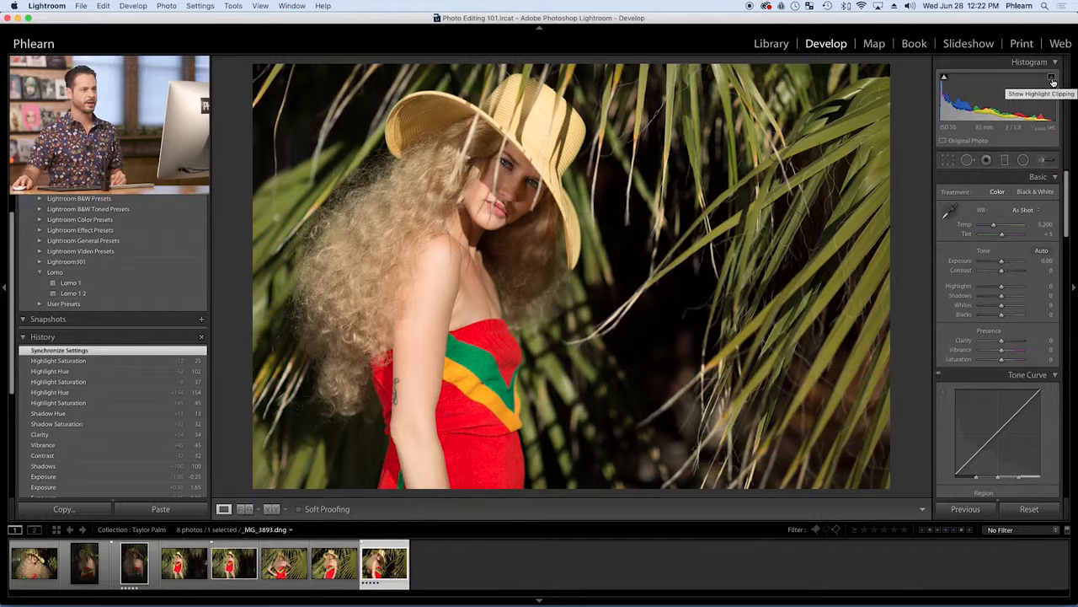
{"action": "left_click", "coordinate": [946, 79]}
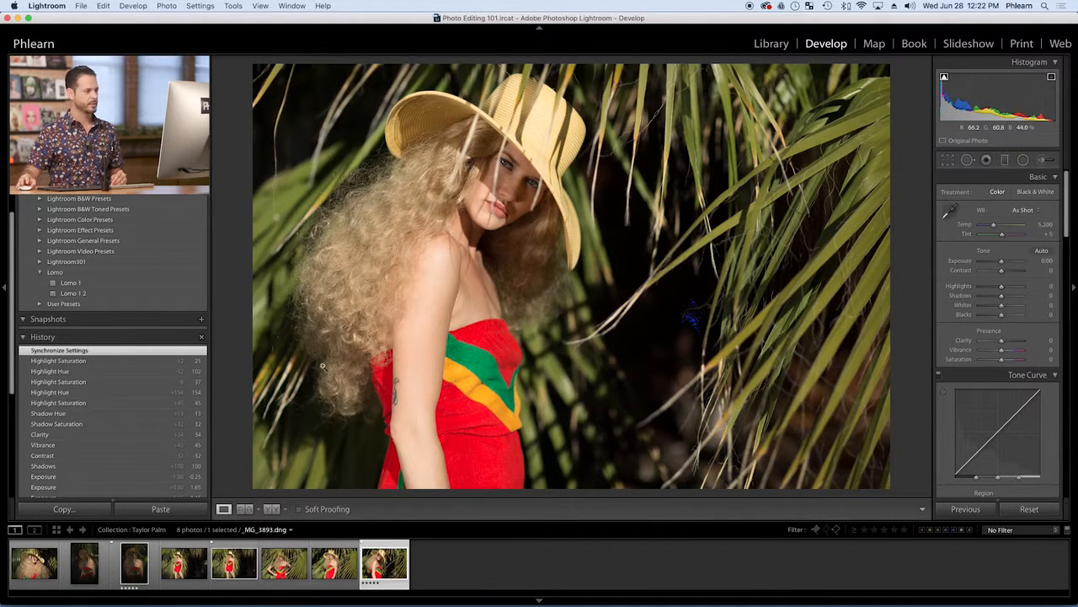
{"action": "mouse_move", "coordinate": [1005, 268]}
{"action": "left_mouse_down"}
{"action": "mouse_move", "coordinate": [1032, 264]}
{"action": "mouse_move", "coordinate": [1017, 265]}
{"action": "left_mouse_up"}
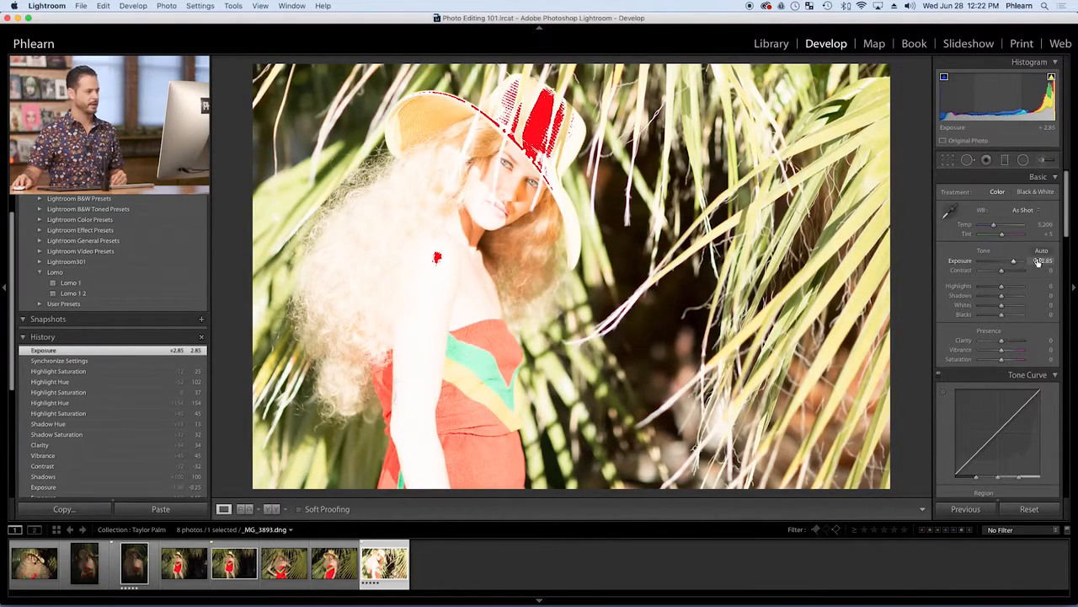
Step: Revert the portrait to its Import state in the History panel
{"action": "scroll", "coordinate": [167, 451], "scroll_direction": "down", "scroll_amount": 3}
{"action": "scroll", "coordinate": [167, 450], "scroll_direction": "down", "scroll_amount": 4}
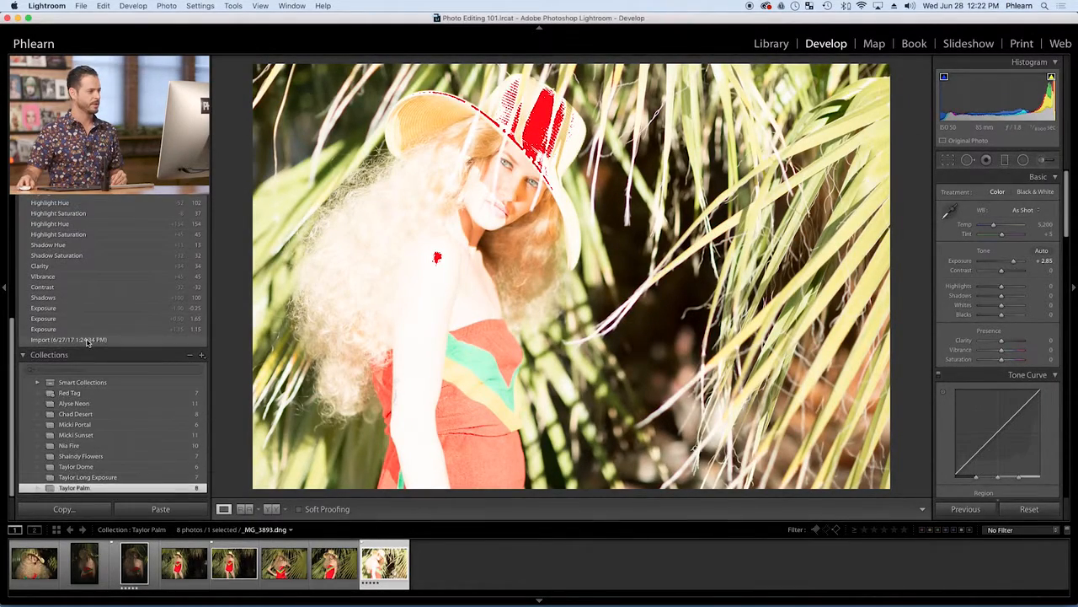
{"action": "left_click", "coordinate": [90, 340]}
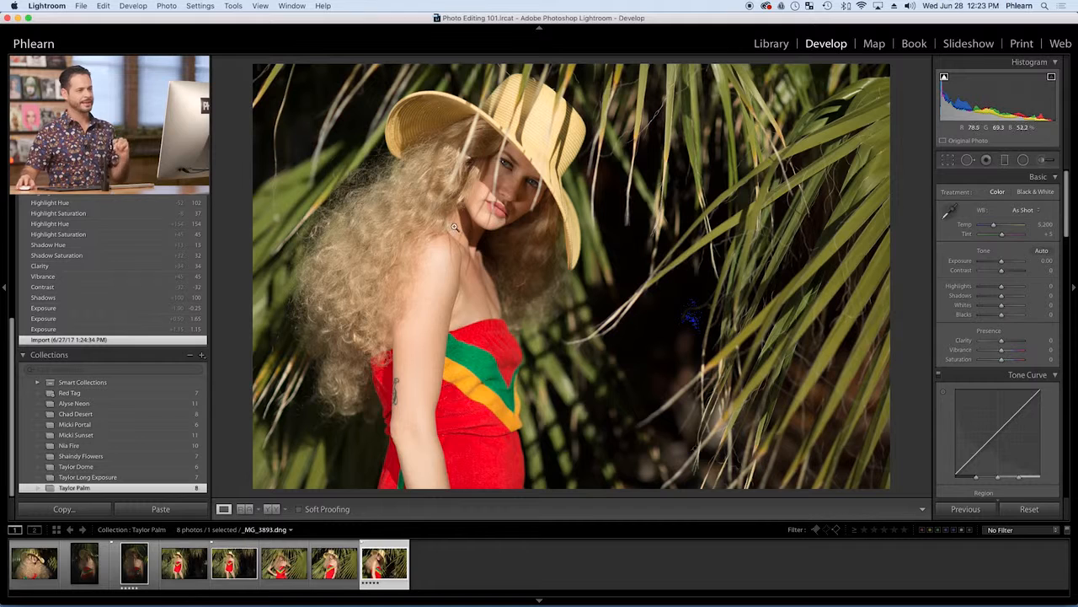
Step: Set Highlights -38 and Shadows +80, and warm Temperature to 6,127 without the tint change
{"action": "left_click_drag", "start_coordinate": [1002, 289], "coordinate": [994, 289]}
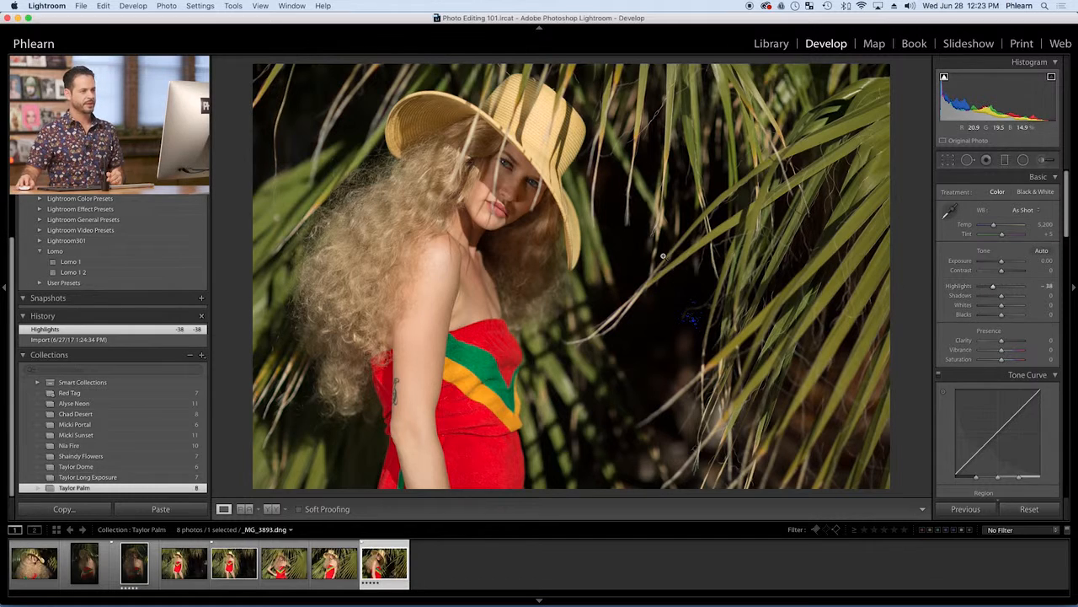
{"action": "left_click_drag", "start_coordinate": [1007, 300], "coordinate": [1021, 298]}
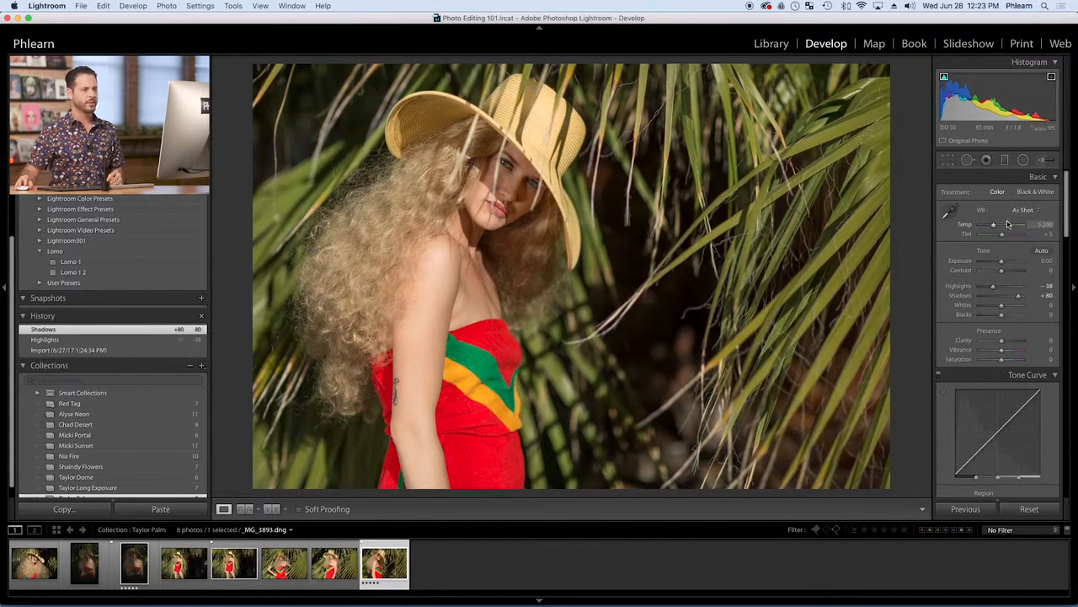
{"action": "left_click_drag", "start_coordinate": [995, 228], "coordinate": [999, 227]}
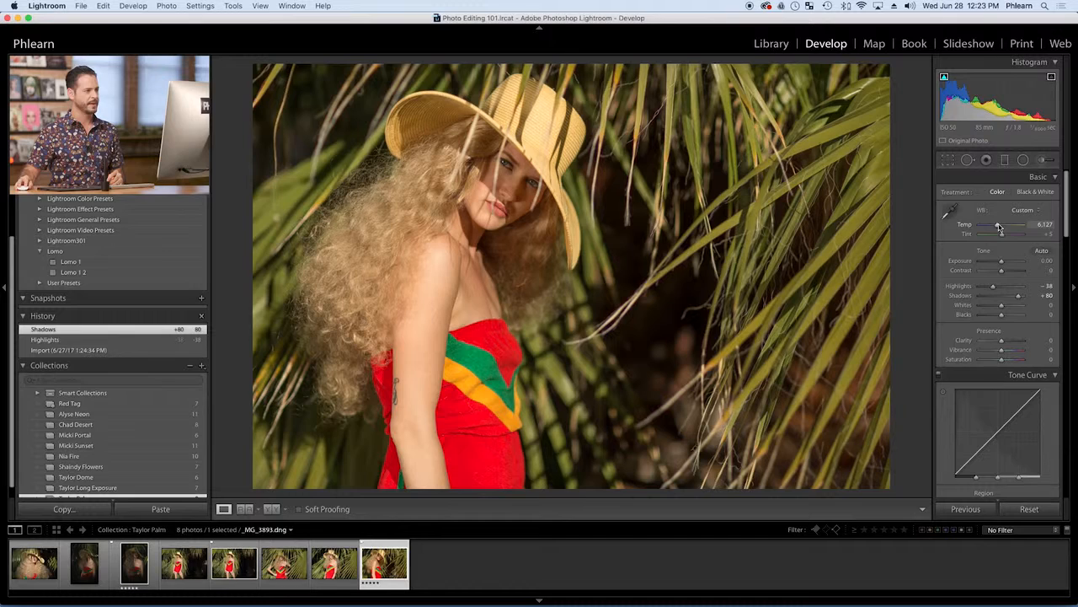
{"action": "mouse_move", "coordinate": [999, 228]}
{"action": "left_mouse_down"}
{"action": "mouse_move", "coordinate": [994, 236]}
{"action": "mouse_move", "coordinate": [1017, 237]}
{"action": "mouse_move", "coordinate": [980, 237]}
{"action": "mouse_move", "coordinate": [1023, 237]}
{"action": "mouse_move", "coordinate": [983, 239]}
{"action": "mouse_move", "coordinate": [1021, 237]}
{"action": "mouse_move", "coordinate": [1006, 237]}
{"action": "left_mouse_up"}
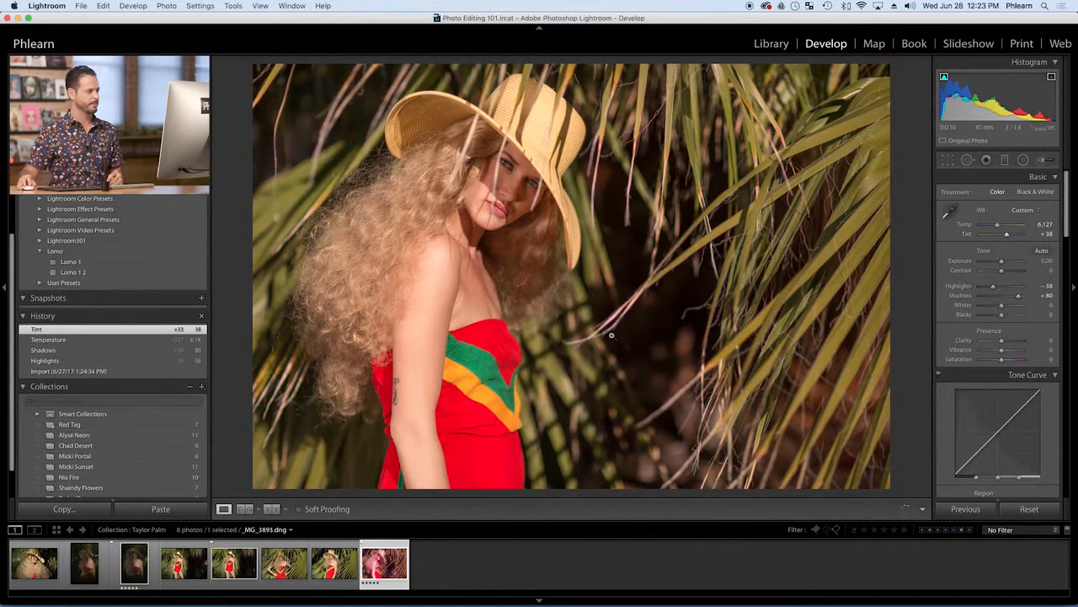
{"action": "left_click", "coordinate": [90, 340]}
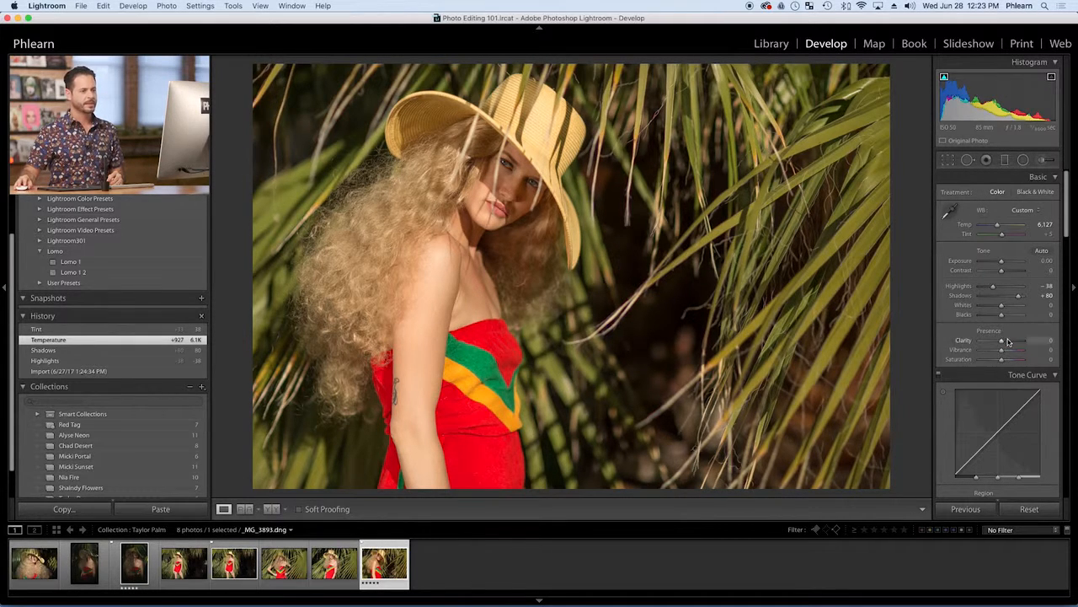
Step: Add +20 Clarity, lower Contrast to -13, and raise Vibrance to +26
{"action": "left_click_drag", "start_coordinate": [1001, 342], "coordinate": [1001, 311]}
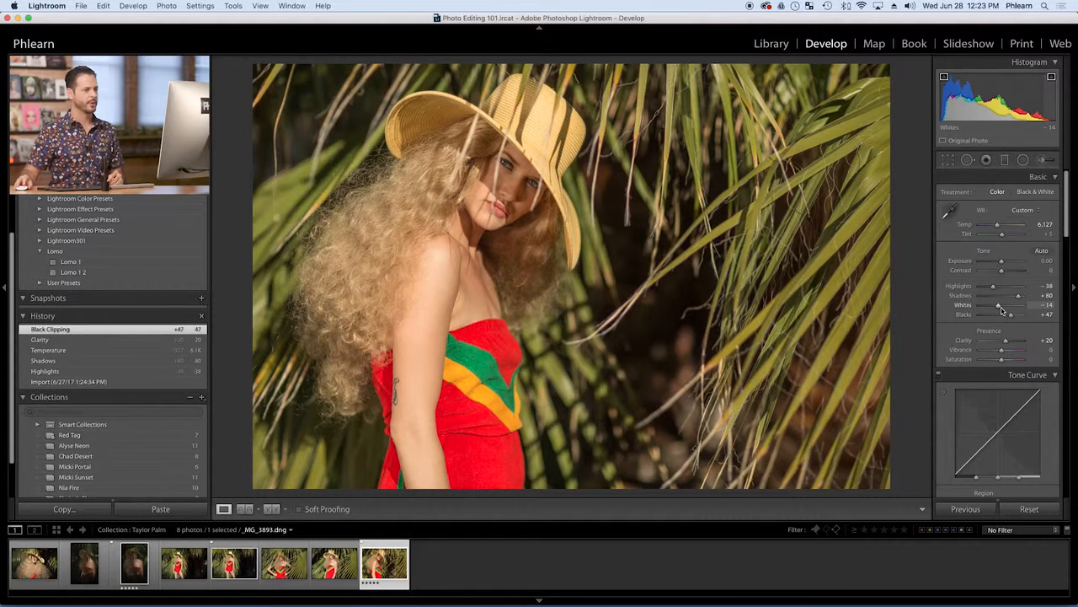
{"action": "left_click_drag", "start_coordinate": [1003, 271], "coordinate": [1000, 271]}
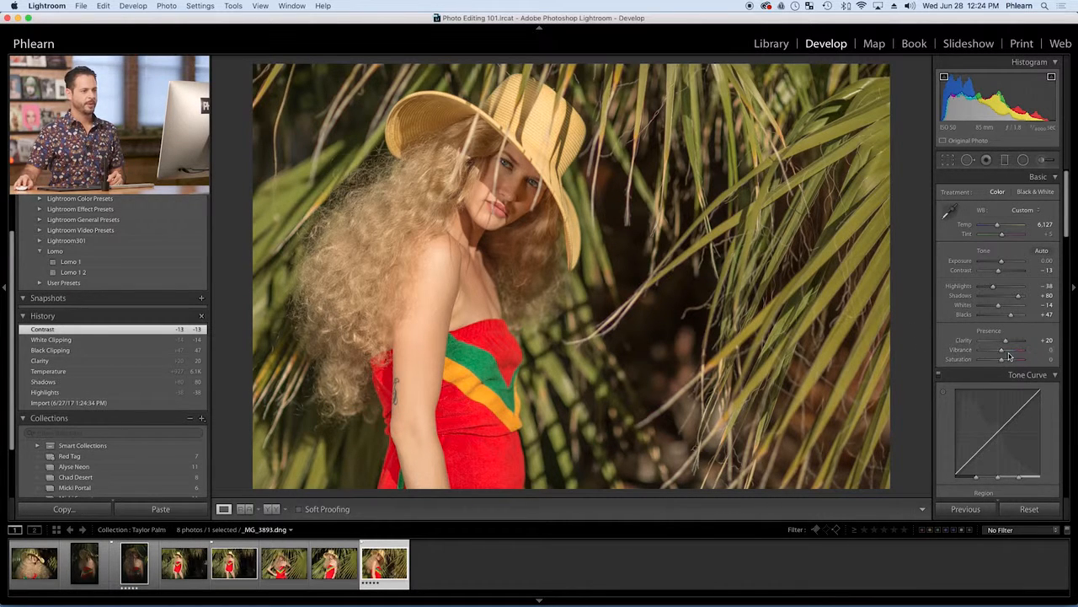
{"action": "left_click_drag", "start_coordinate": [1003, 352], "coordinate": [1007, 353]}
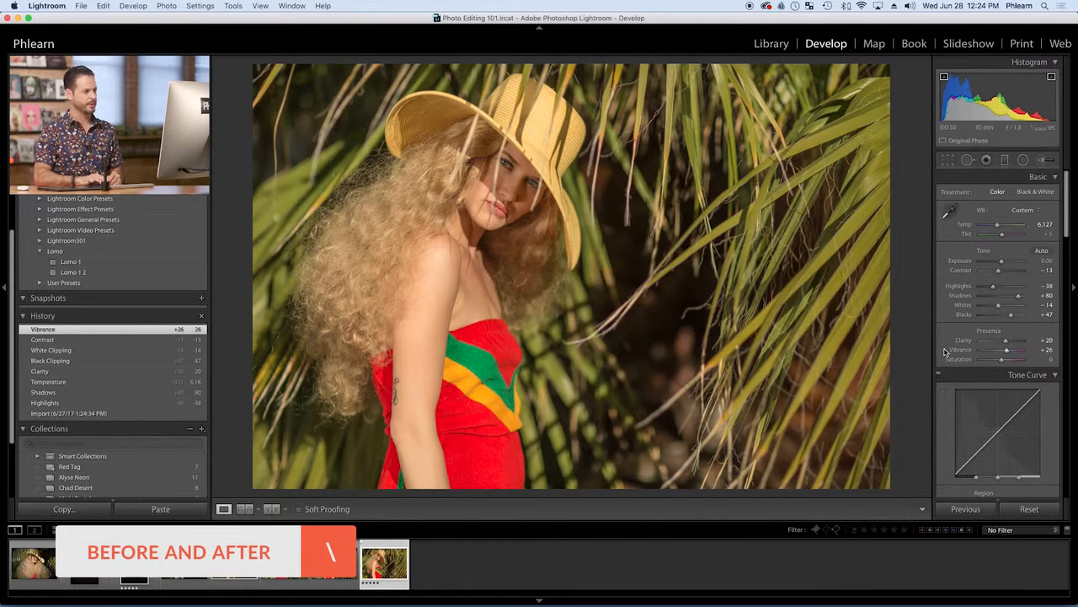
{"action": "key", "text": "backslash"}
{"action": "key", "text": "backslash"}
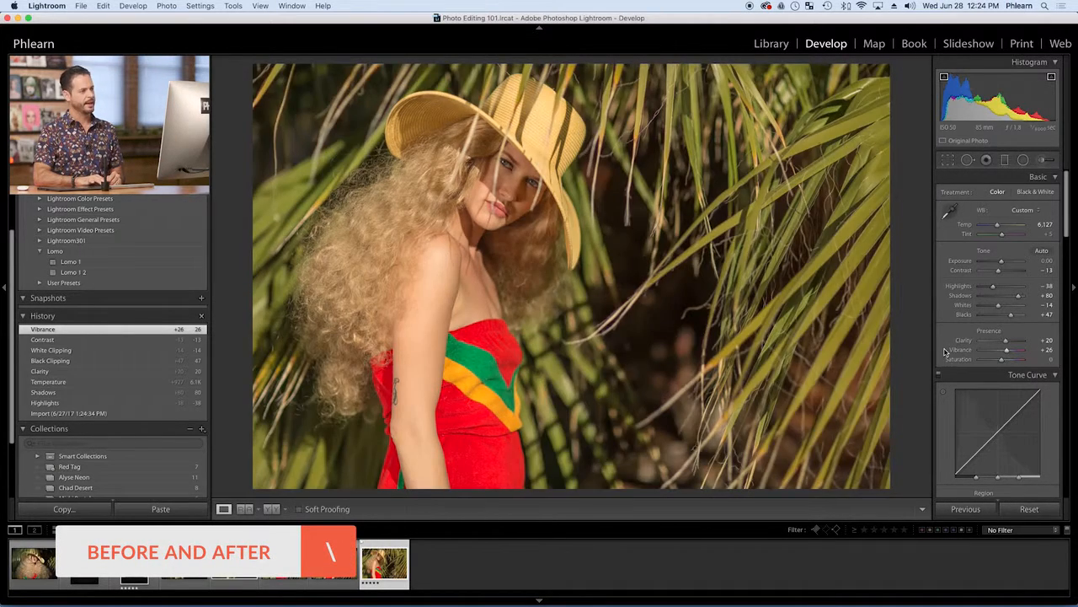
{"action": "key", "text": "backslash"}
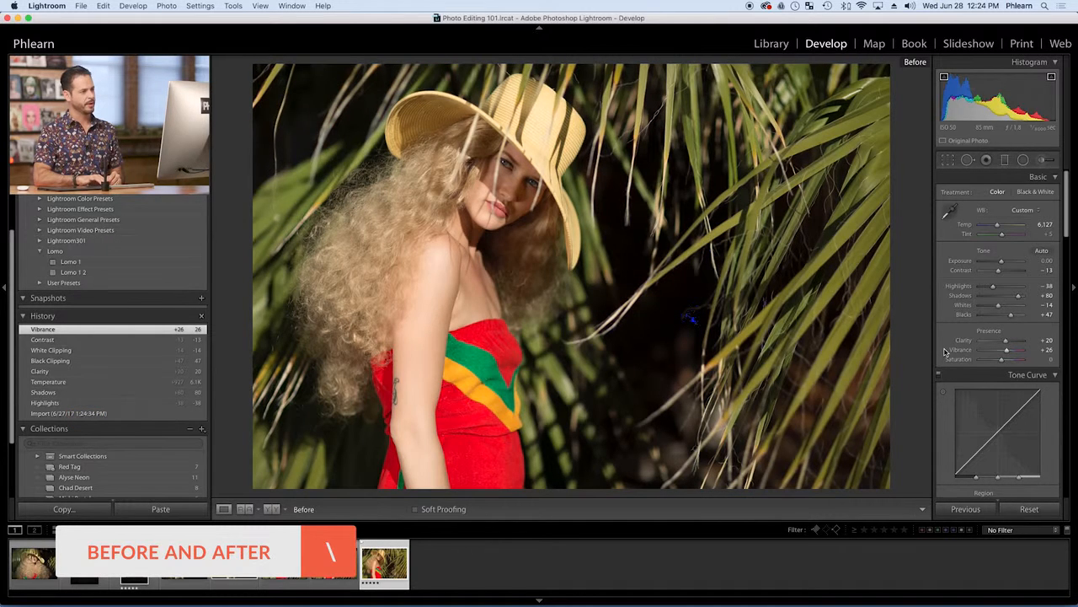
{"action": "key", "text": "backslash"}
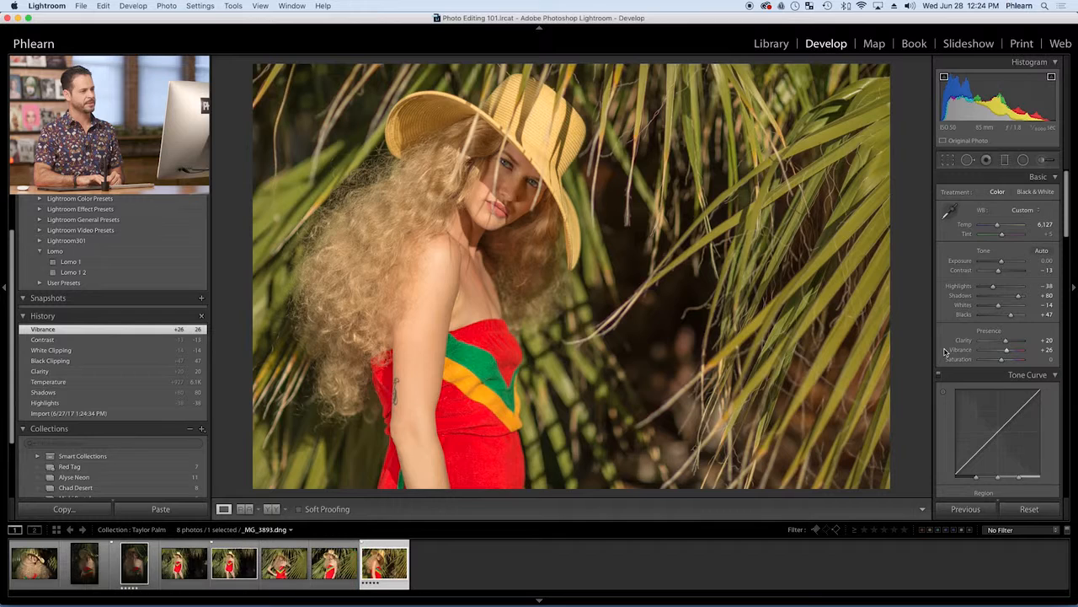
{"action": "key", "text": "backslash"}
{"action": "key", "text": "backslash"}
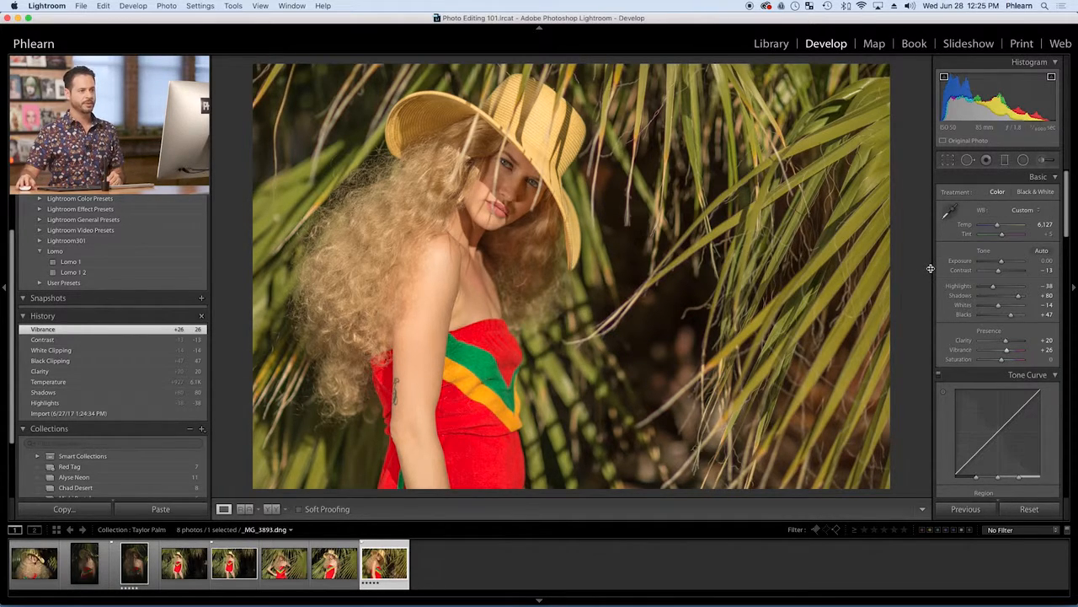
Step: Tint shadows red at hue 0, saturation 27, and highlights yellow at hue 69, saturation 13
{"action": "scroll", "coordinate": [955, 275], "scroll_direction": "down", "scroll_amount": 10}
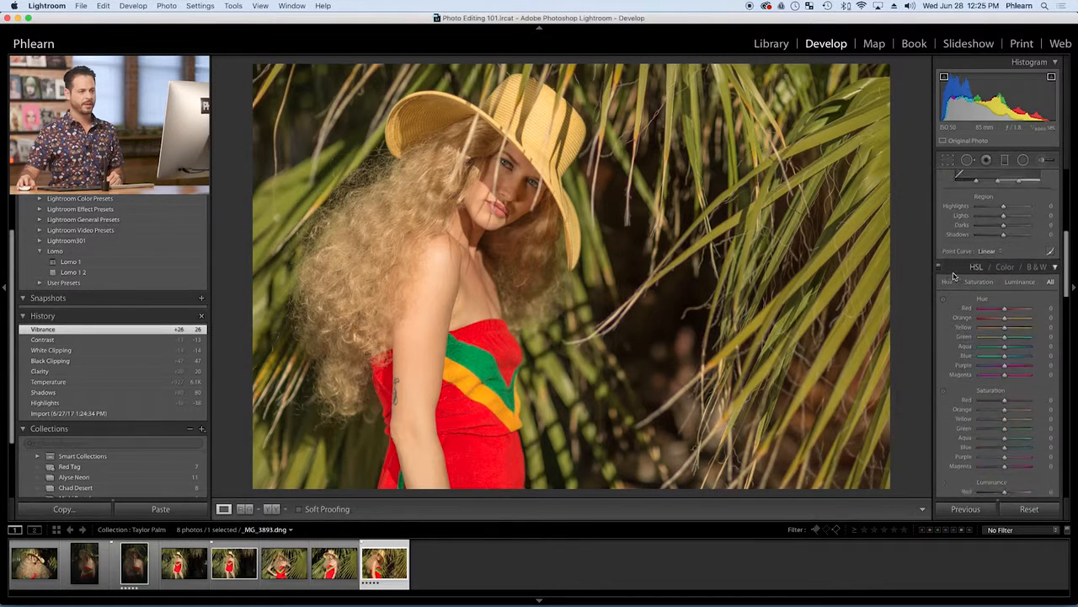
{"action": "scroll", "coordinate": [954, 276], "scroll_direction": "down", "scroll_amount": 5}
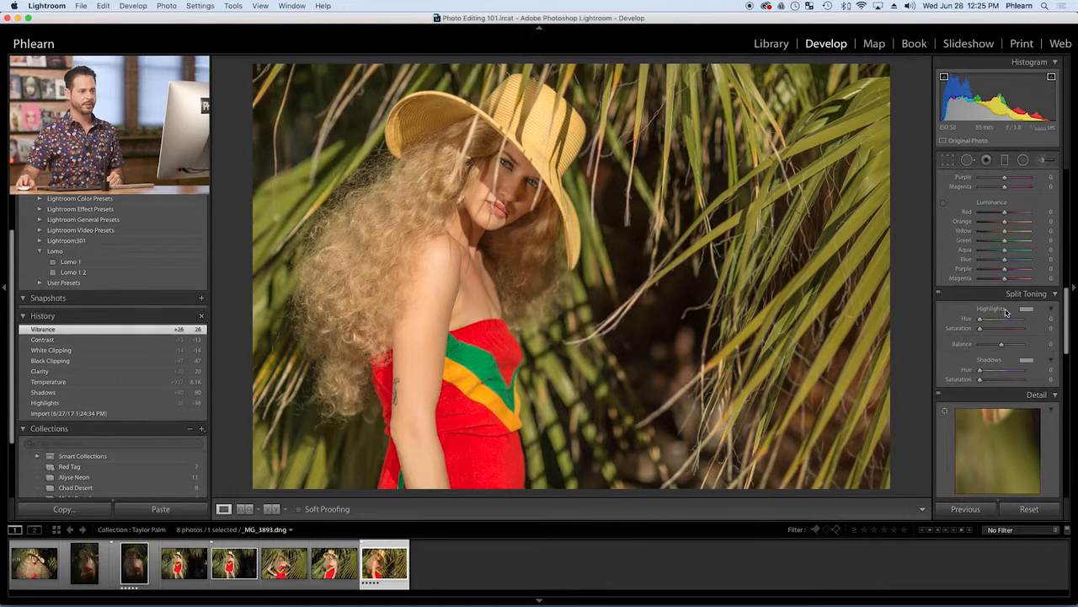
{"action": "scroll", "coordinate": [1008, 305], "scroll_direction": "down", "scroll_amount": 2}
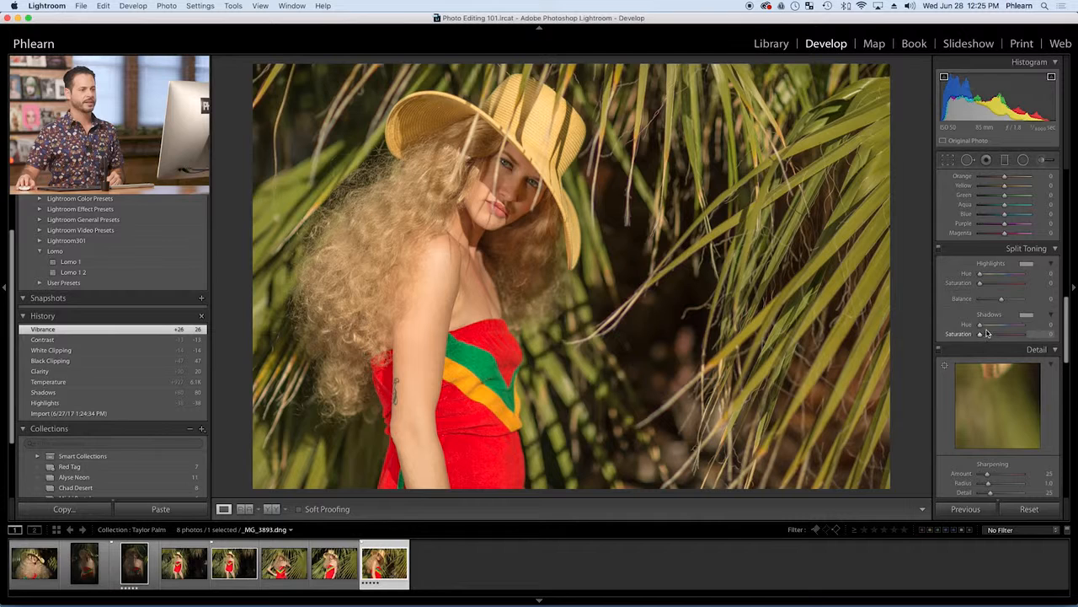
{"action": "left_click_drag", "start_coordinate": [993, 336], "coordinate": [1038, 327]}
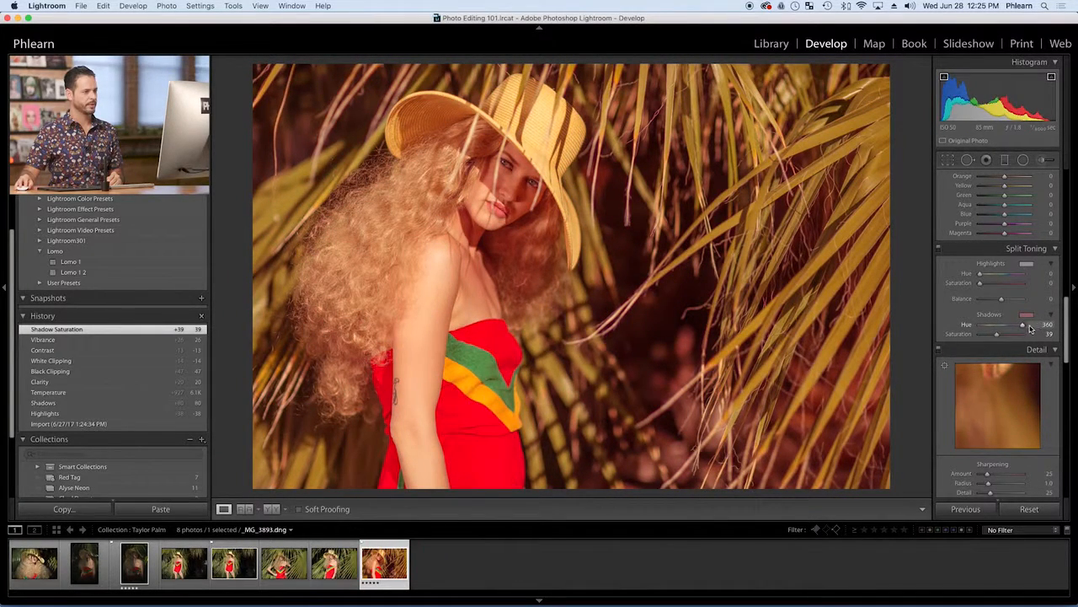
{"action": "left_click_drag", "start_coordinate": [1024, 330], "coordinate": [989, 335]}
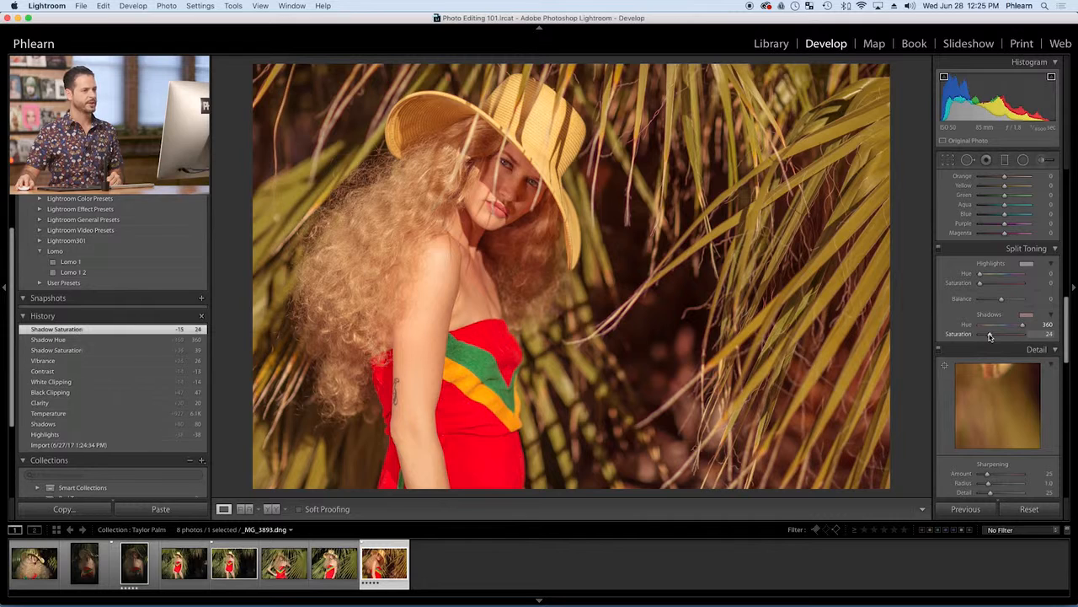
{"action": "left_click", "coordinate": [998, 284]}
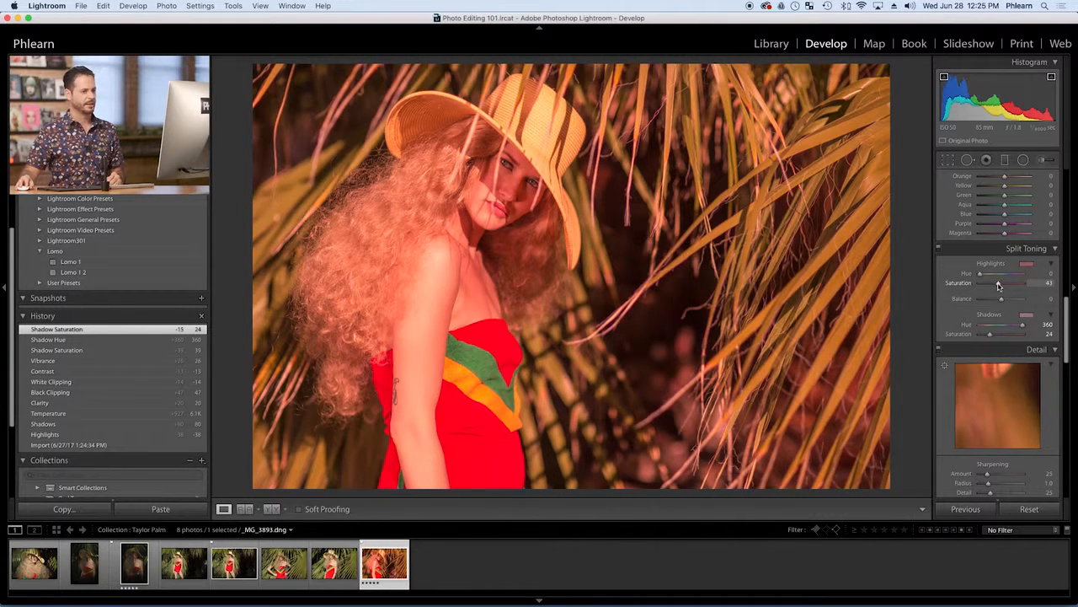
{"action": "mouse_move", "coordinate": [981, 275]}
{"action": "left_mouse_down"}
{"action": "mouse_move", "coordinate": [996, 278]}
{"action": "mouse_move", "coordinate": [988, 287]}
{"action": "left_mouse_up"}
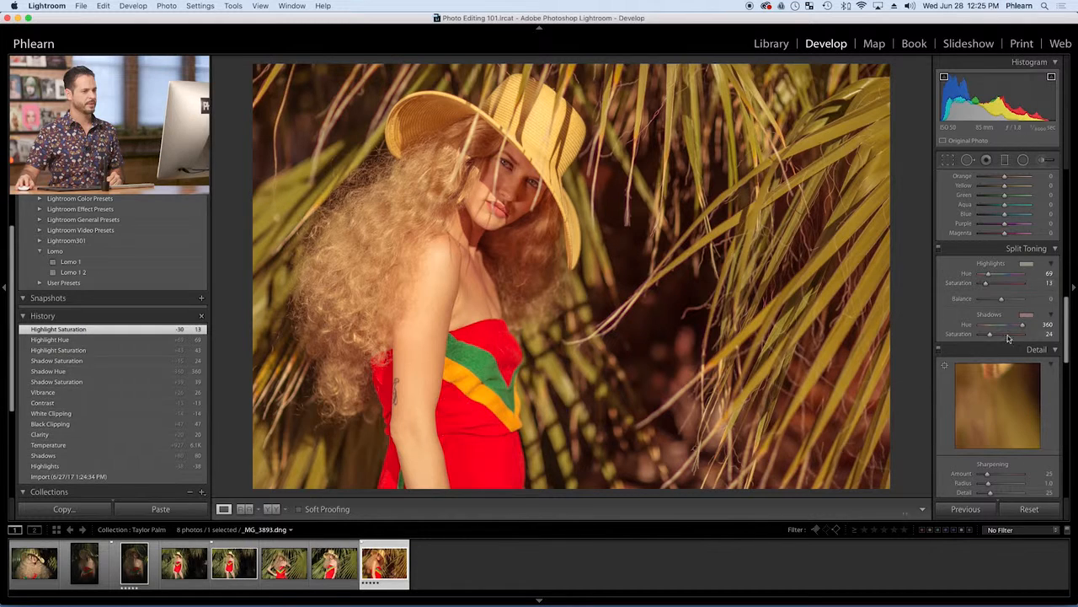
{"action": "mouse_move", "coordinate": [988, 327]}
{"action": "left_mouse_down"}
{"action": "mouse_move", "coordinate": [966, 330]}
{"action": "mouse_move", "coordinate": [992, 335]}
{"action": "left_mouse_up"}
{"action": "scroll", "coordinate": [935, 333], "scroll_direction": "down", "scroll_amount": 5}
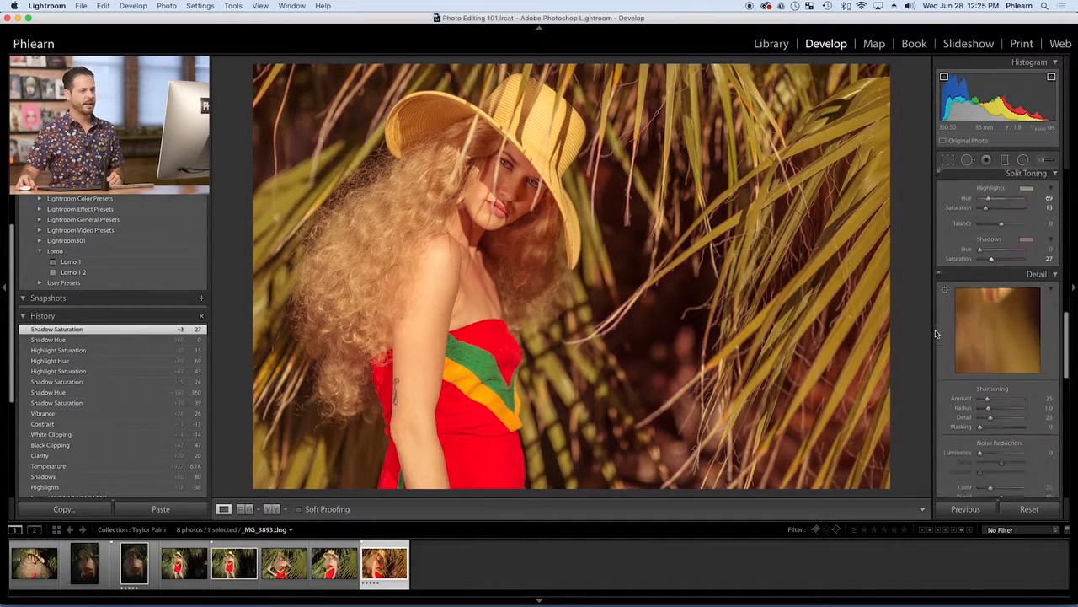
{"action": "scroll", "coordinate": [935, 334], "scroll_direction": "down", "scroll_amount": 2}
Step: Enable the Canon lens profile corrections with Distortion at 100
{"action": "left_click", "coordinate": [953, 383]}
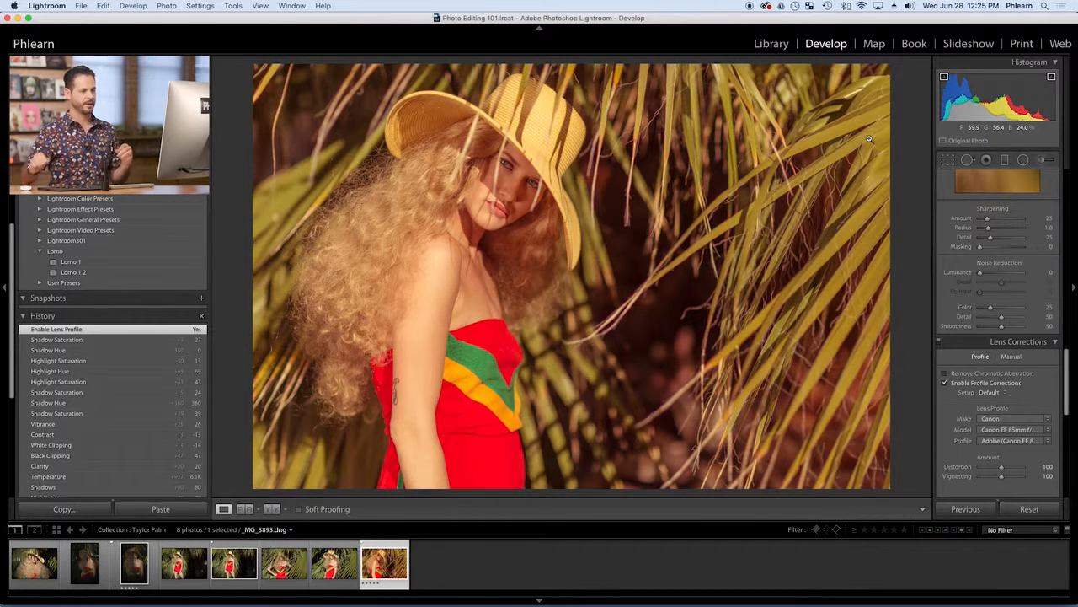
{"action": "left_click_drag", "start_coordinate": [1000, 467], "coordinate": [996, 472]}
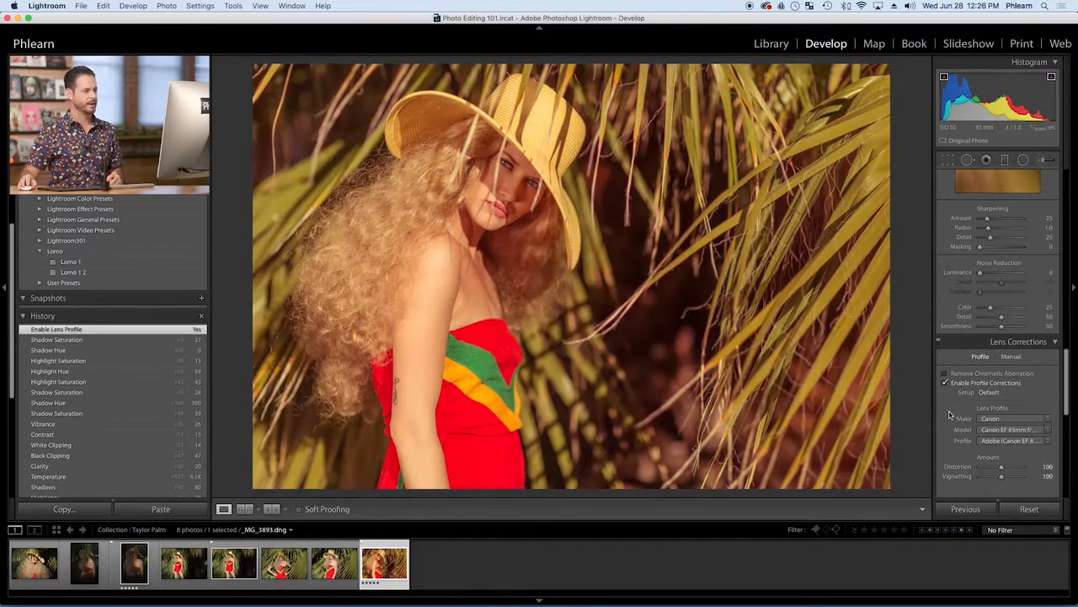
{"action": "scroll", "coordinate": [937, 411], "scroll_direction": "up", "scroll_amount": 6}
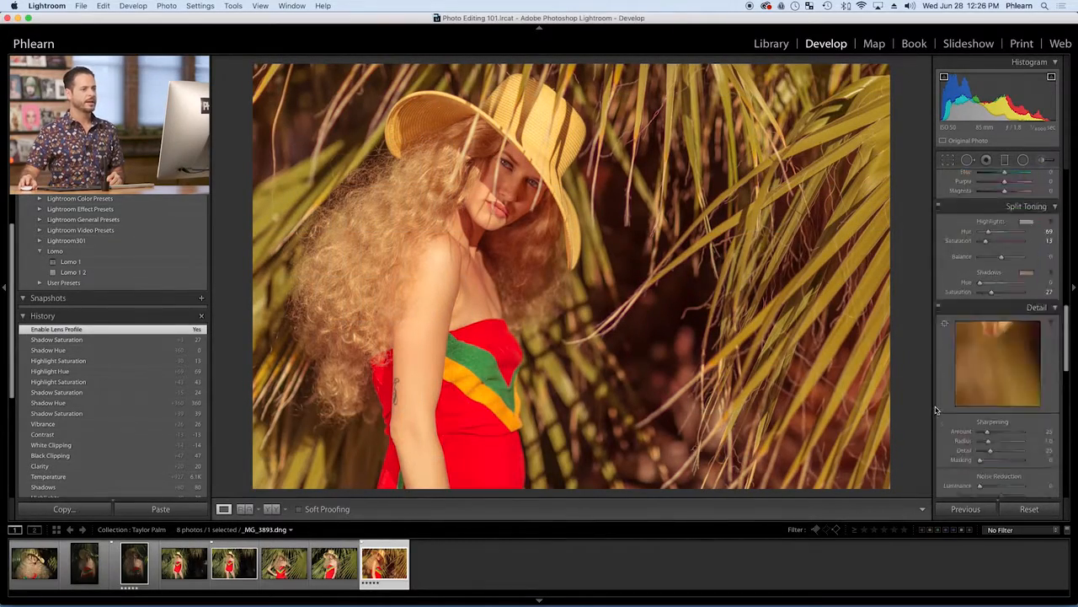
{"action": "scroll", "coordinate": [935, 410], "scroll_direction": "up", "scroll_amount": 6}
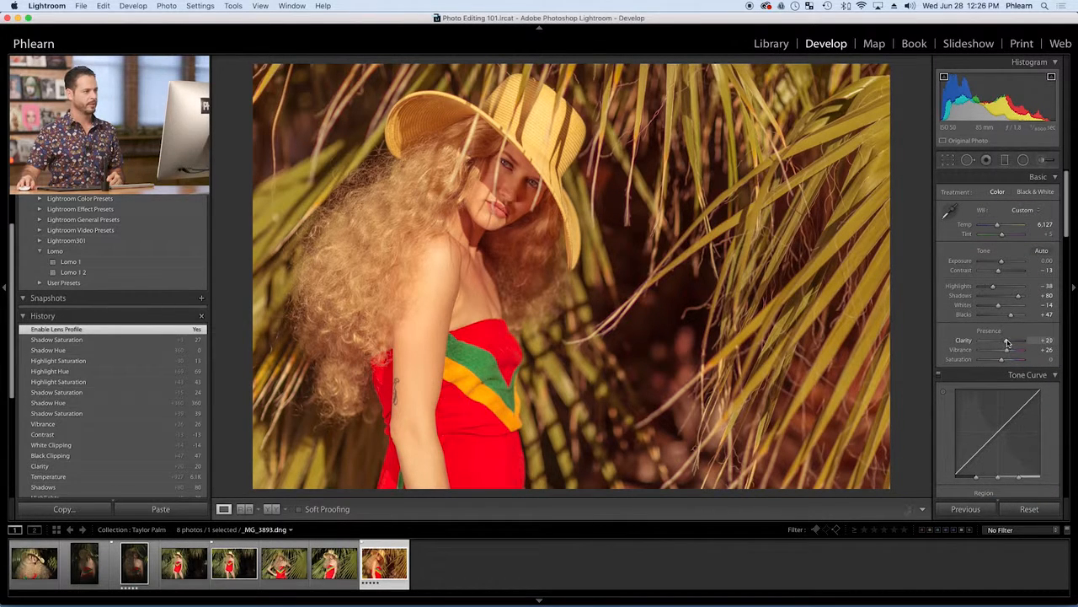
Step: Raise Clarity to +44, lower split-tone highlight saturation to 8, and compare with the original
{"action": "left_click_drag", "start_coordinate": [1008, 342], "coordinate": [1012, 341]}
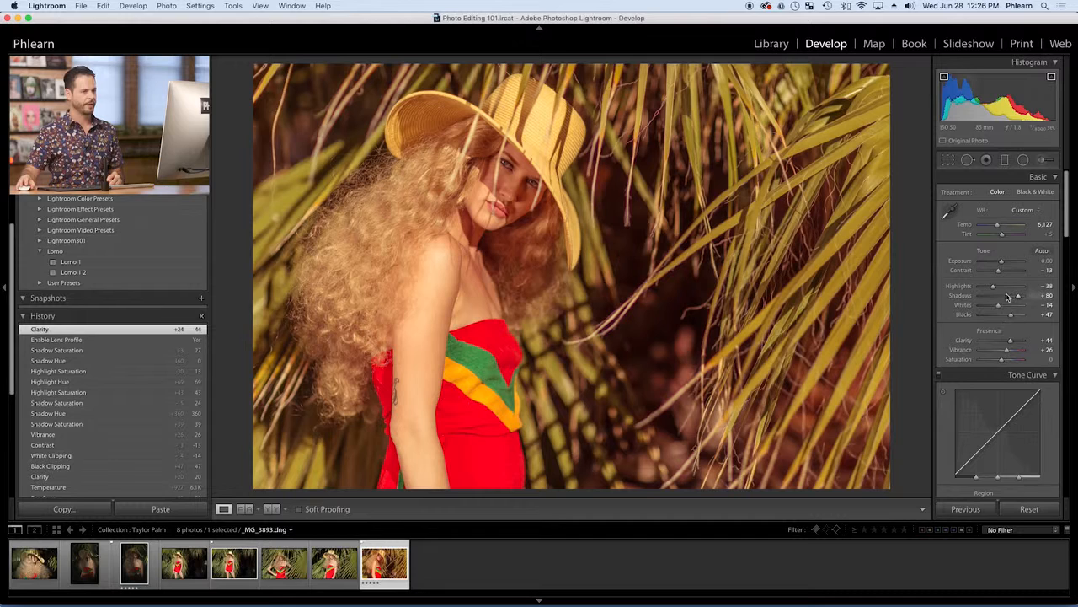
{"action": "left_click_drag", "start_coordinate": [999, 273], "coordinate": [1002, 273]}
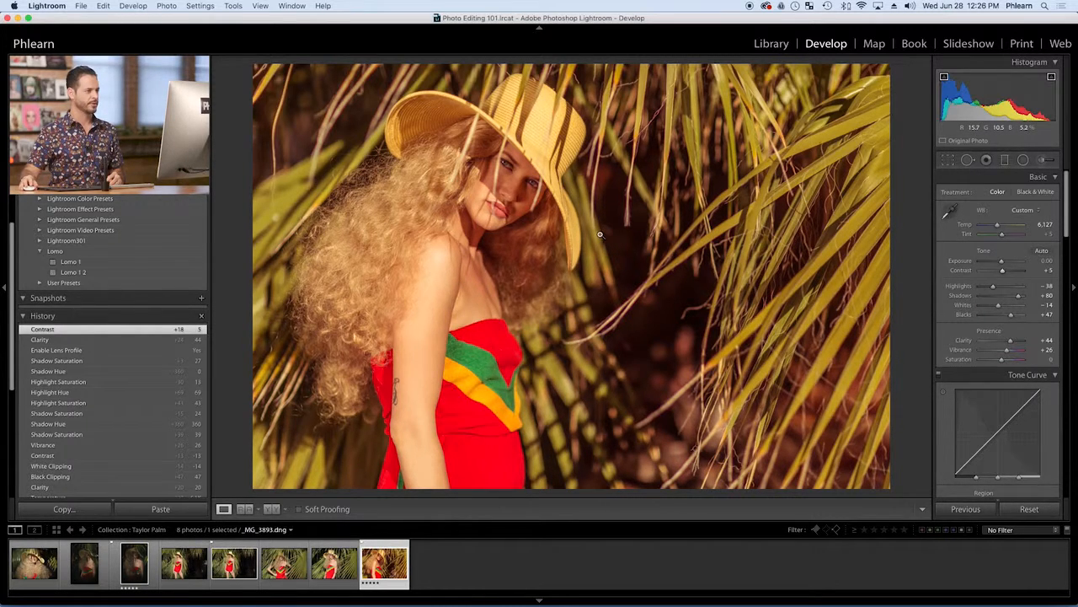
{"action": "scroll", "coordinate": [948, 291], "scroll_direction": "down", "scroll_amount": 10}
{"action": "scroll", "coordinate": [948, 290], "scroll_direction": "down", "scroll_amount": 4}
{"action": "left_click_drag", "start_coordinate": [991, 327], "coordinate": [990, 324]}
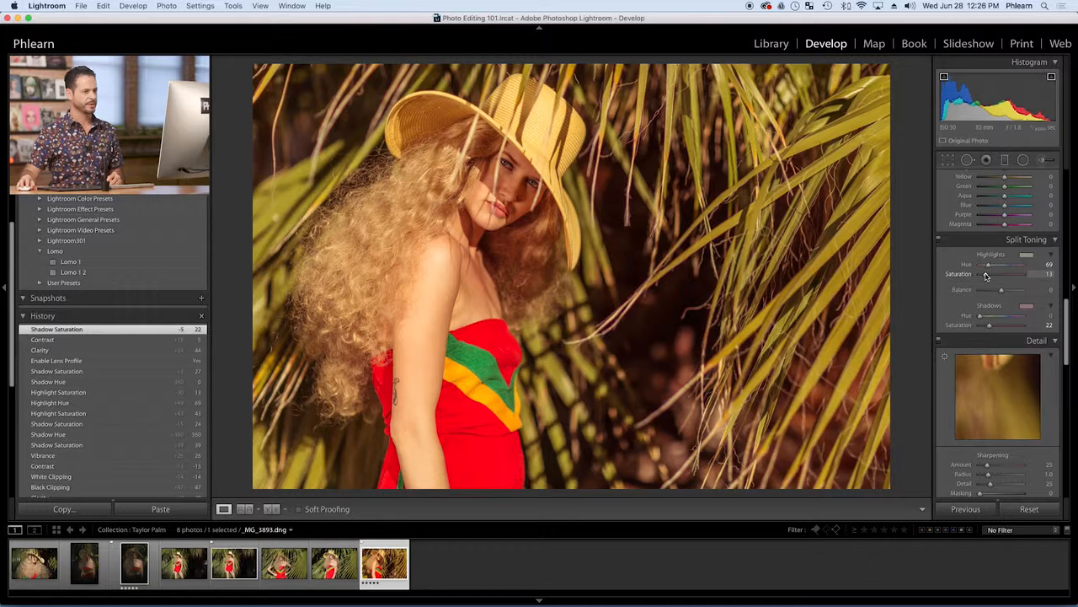
{"action": "left_click_drag", "start_coordinate": [984, 276], "coordinate": [982, 275]}
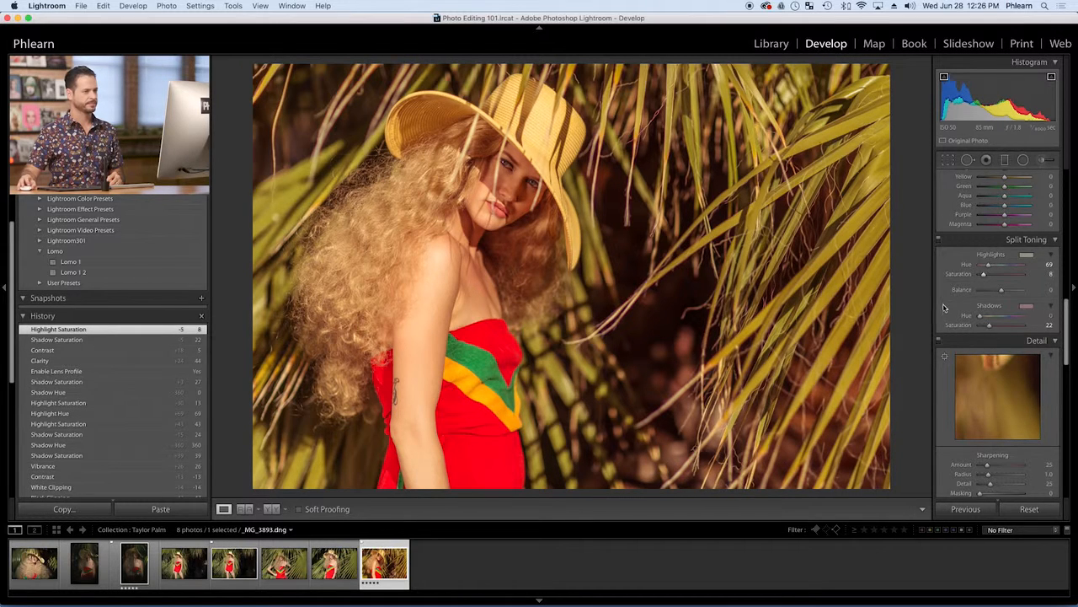
{"action": "scroll", "coordinate": [944, 307], "scroll_direction": "up", "scroll_amount": 10}
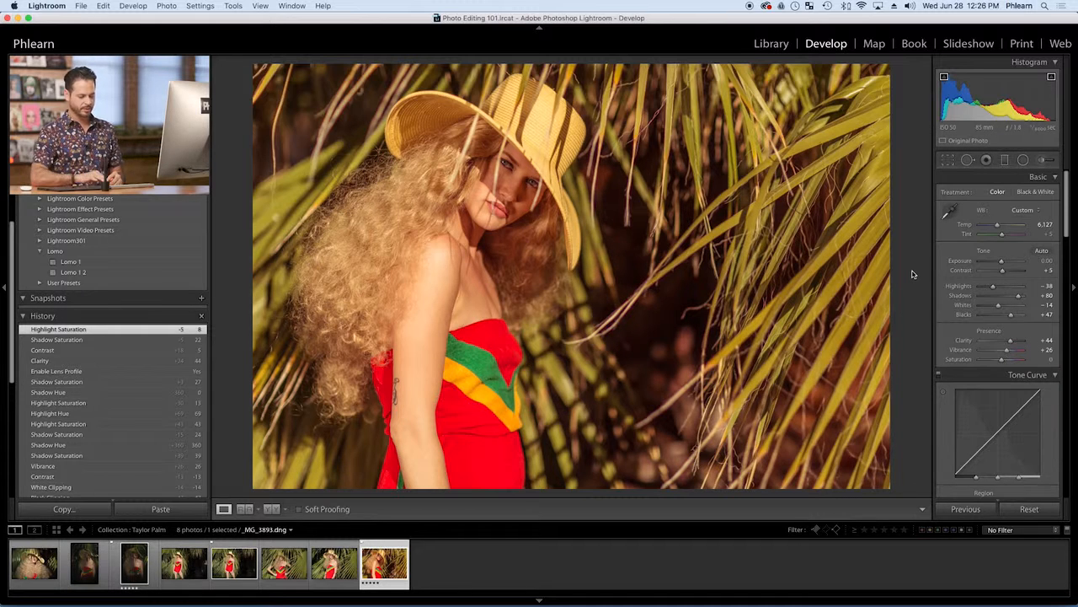
{"action": "key", "text": "backslash"}
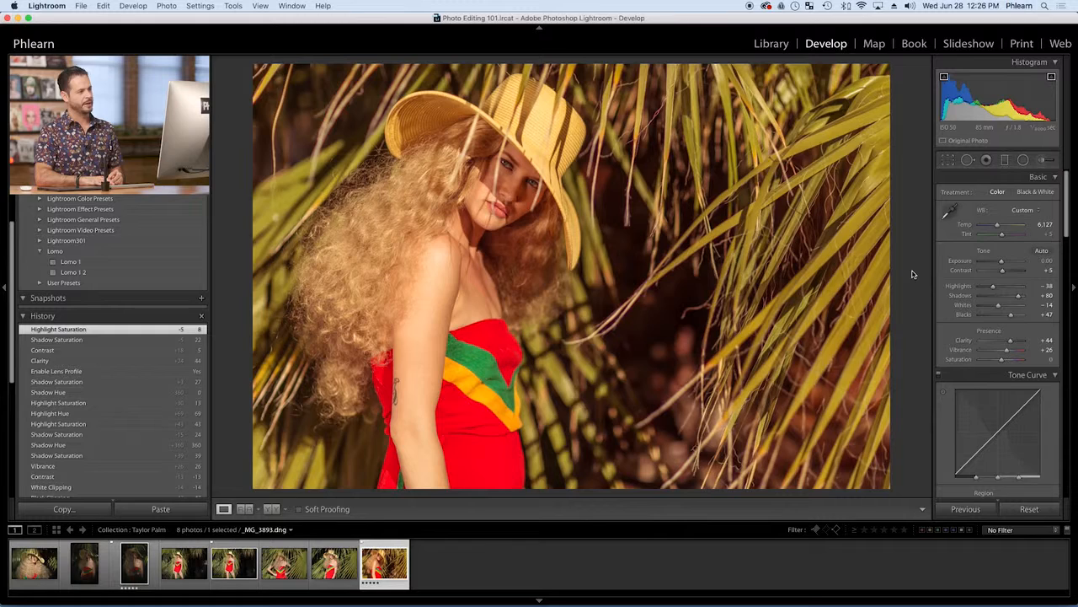
{"action": "key", "text": "backslash"}
{"action": "key", "text": "backslash"}
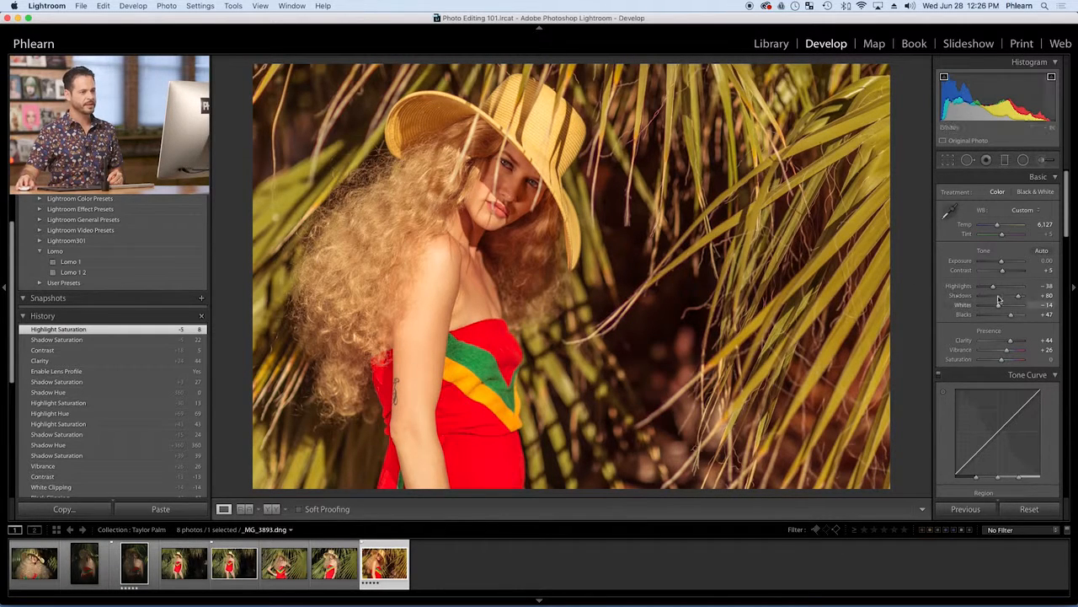
Step: Set Vibrance to +61 and flatten Contrast to -47
{"action": "left_click_drag", "start_coordinate": [1000, 273], "coordinate": [995, 272]}
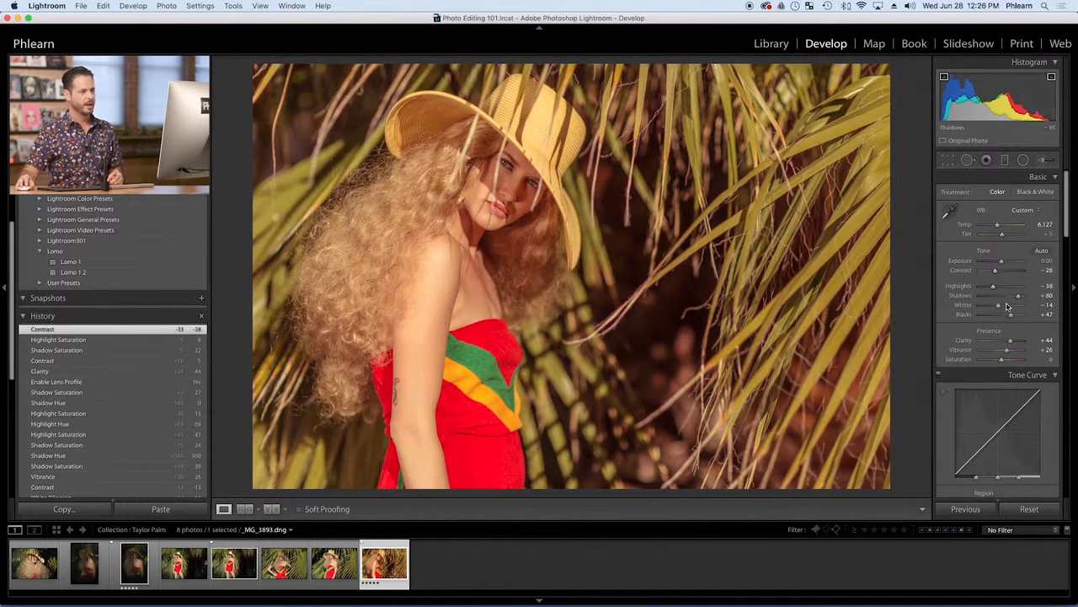
{"action": "left_click_drag", "start_coordinate": [1008, 354], "coordinate": [1015, 353]}
{"action": "left_click_drag", "start_coordinate": [996, 273], "coordinate": [993, 273]}
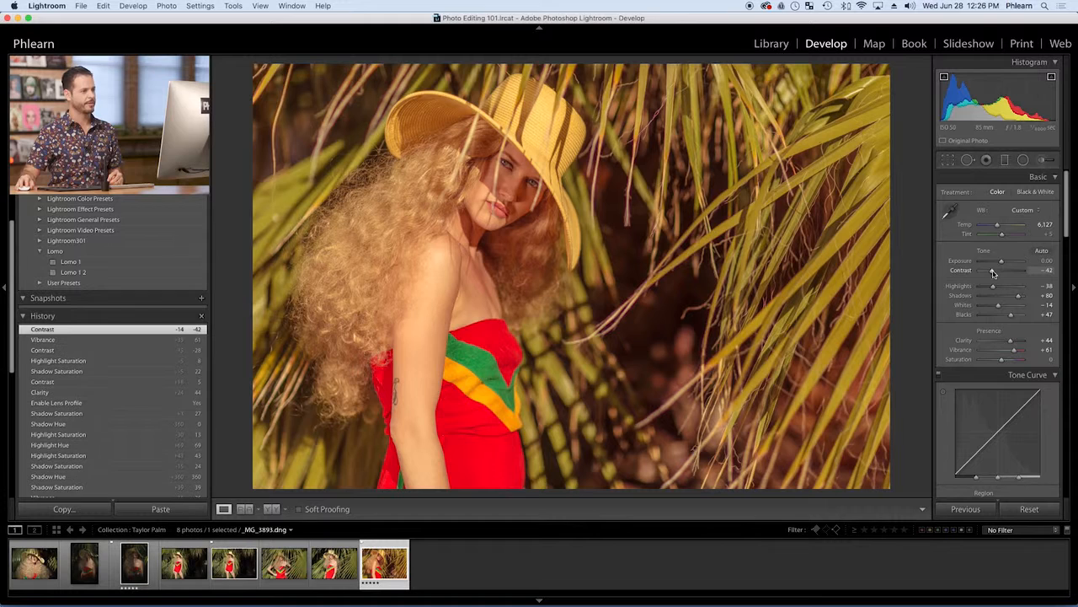
{"action": "left_click_drag", "start_coordinate": [1000, 269], "coordinate": [994, 273]}
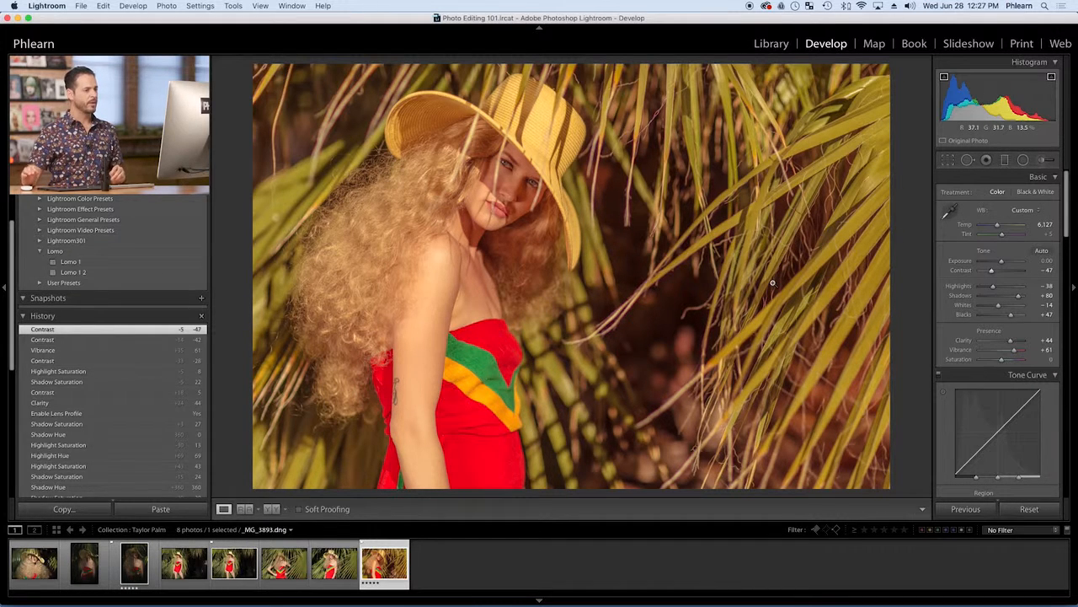
{"action": "key", "text": "g"}
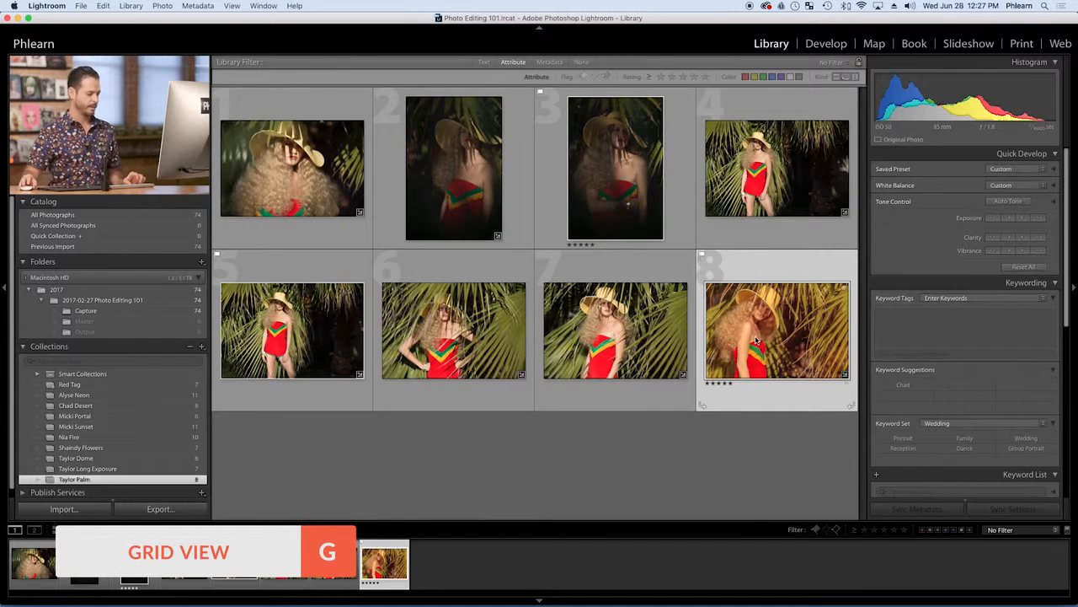
{"action": "key", "text": "super+a"}
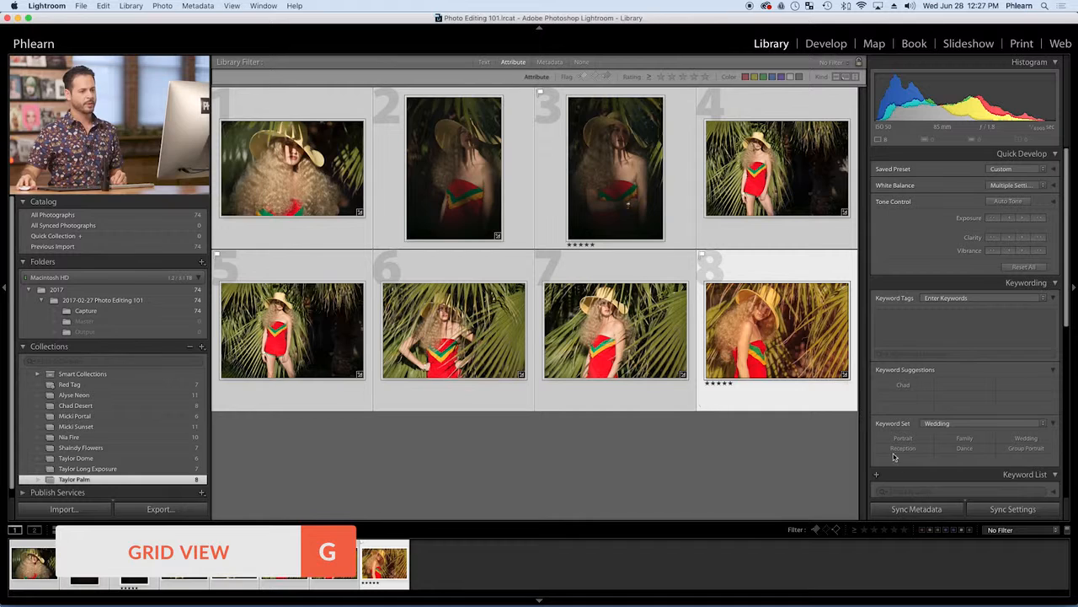
{"action": "left_click", "coordinate": [1013, 509]}
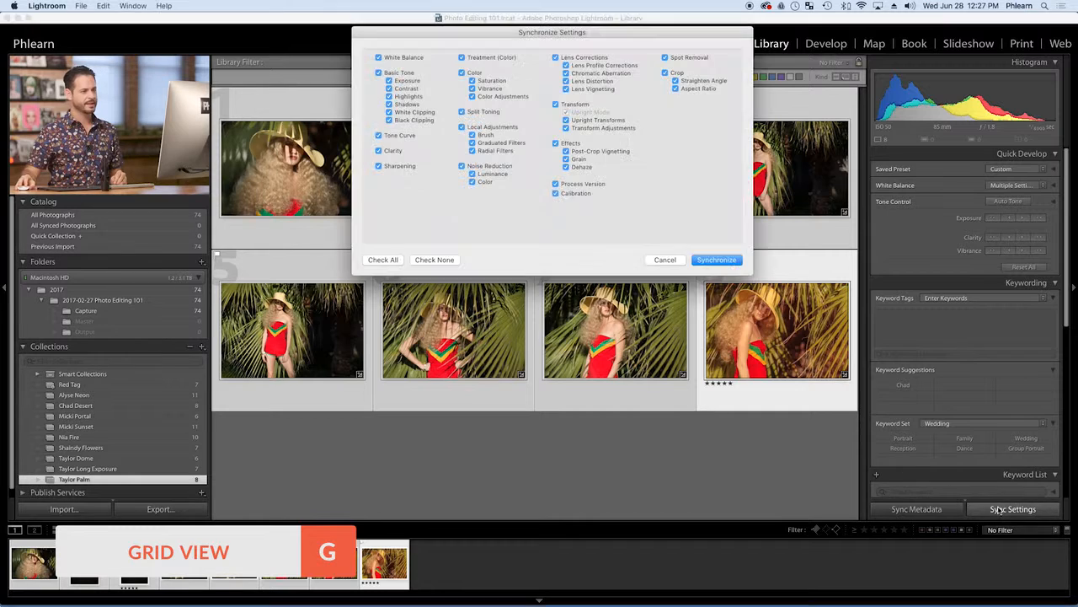
{"action": "left_click", "coordinate": [722, 261]}
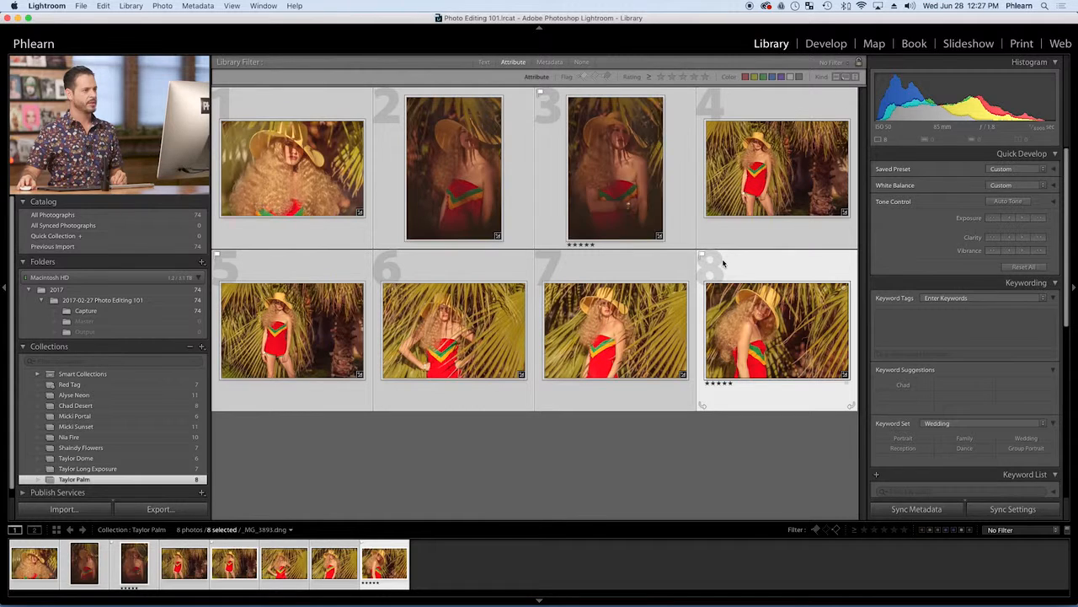
{"action": "left_click", "coordinate": [556, 434]}
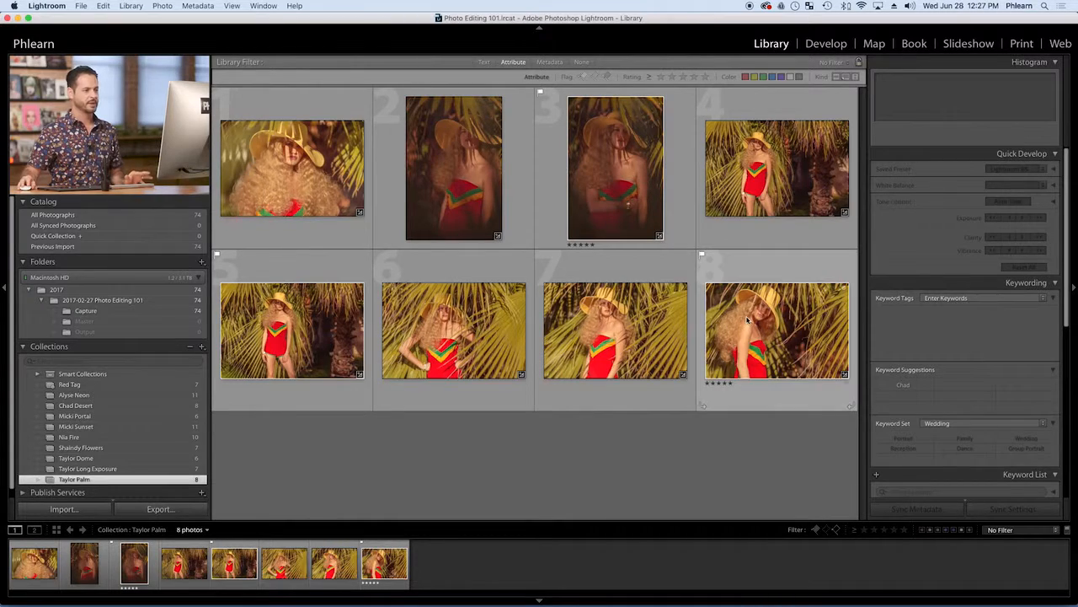
Step: Reopen photo 8 in Develop and add film grain, zooming in to inspect it
{"action": "double_click", "coordinate": [746, 317]}
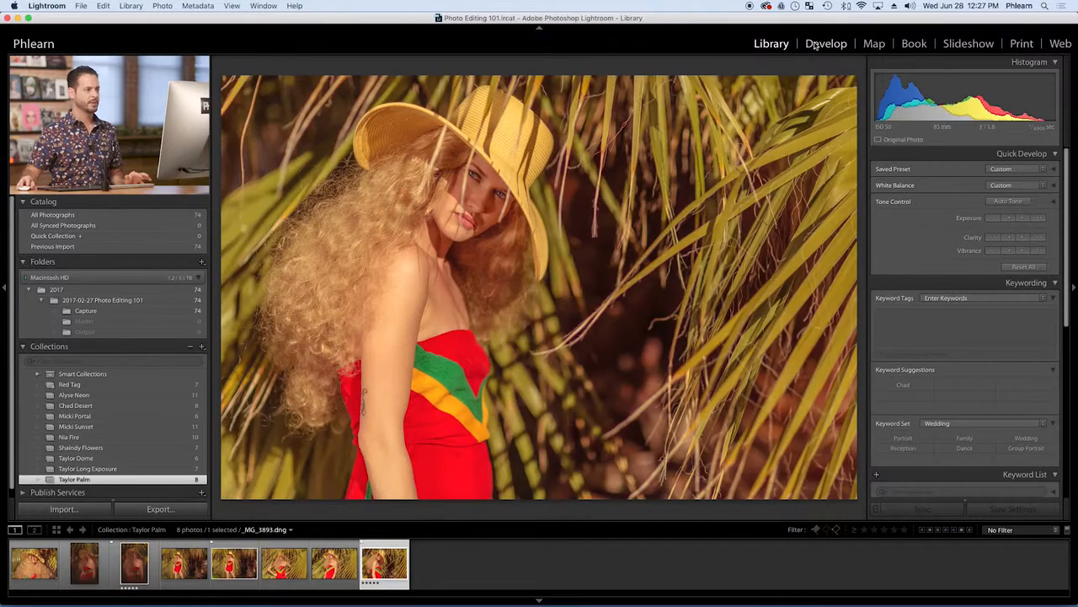
{"action": "left_click", "coordinate": [815, 45]}
{"action": "scroll", "coordinate": [995, 230], "scroll_direction": "down", "scroll_amount": 10}
{"action": "scroll", "coordinate": [996, 230], "scroll_direction": "down", "scroll_amount": 5}
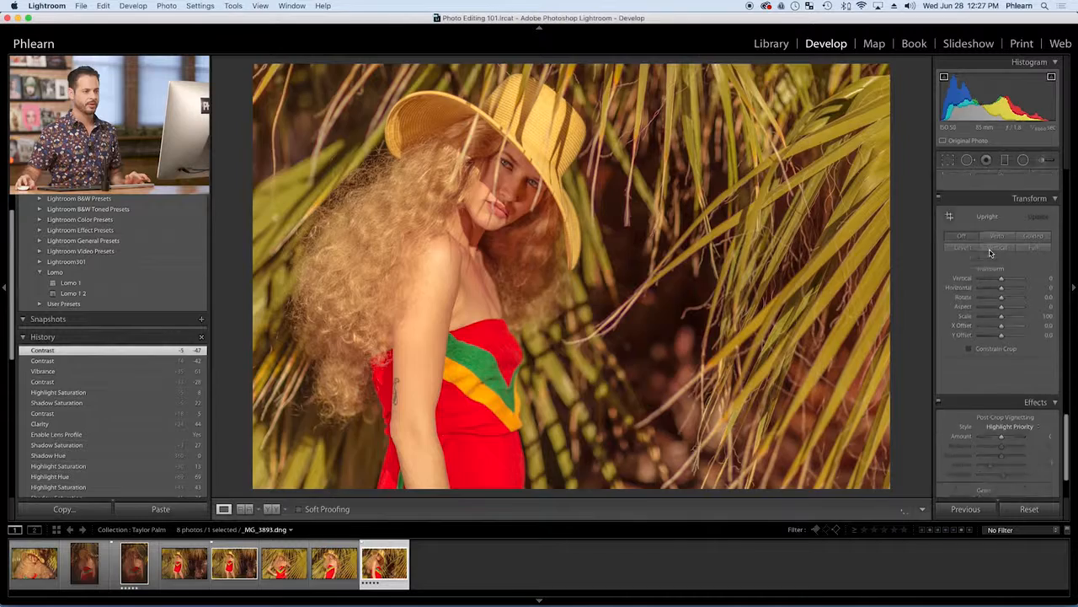
{"action": "scroll", "coordinate": [990, 253], "scroll_direction": "down", "scroll_amount": 3}
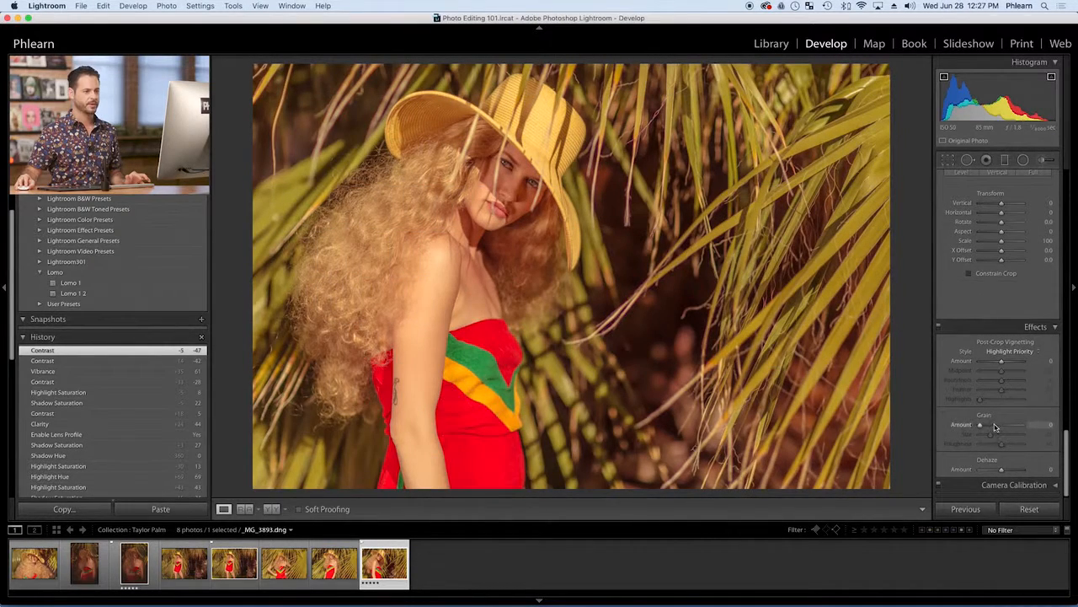
{"action": "left_click_drag", "start_coordinate": [994, 428], "coordinate": [996, 428]}
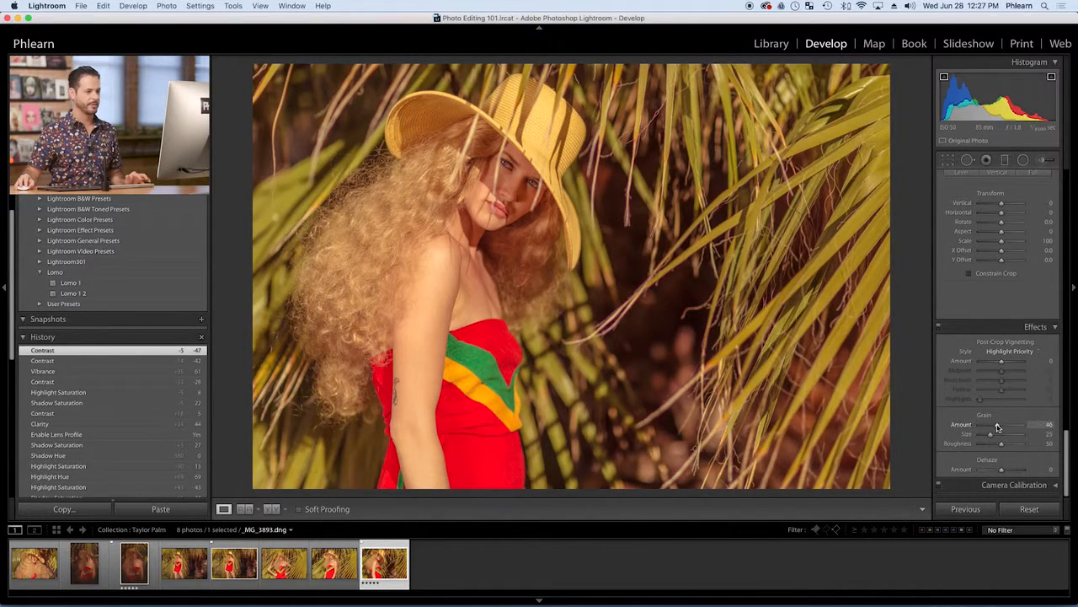
{"action": "left_click", "coordinate": [630, 239]}
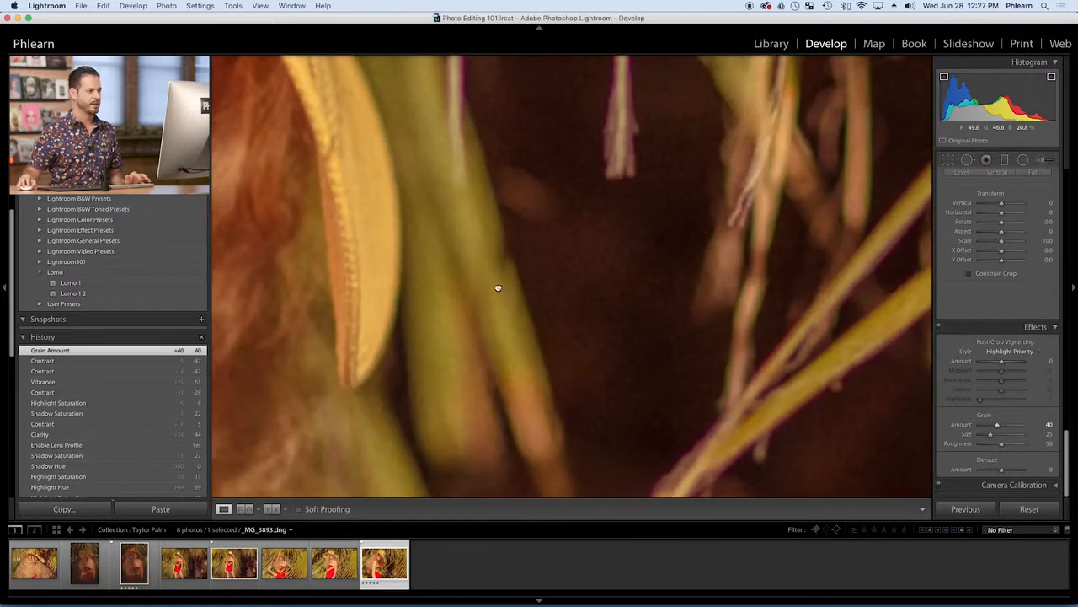
{"action": "left_click_drag", "start_coordinate": [491, 282], "coordinate": [759, 442]}
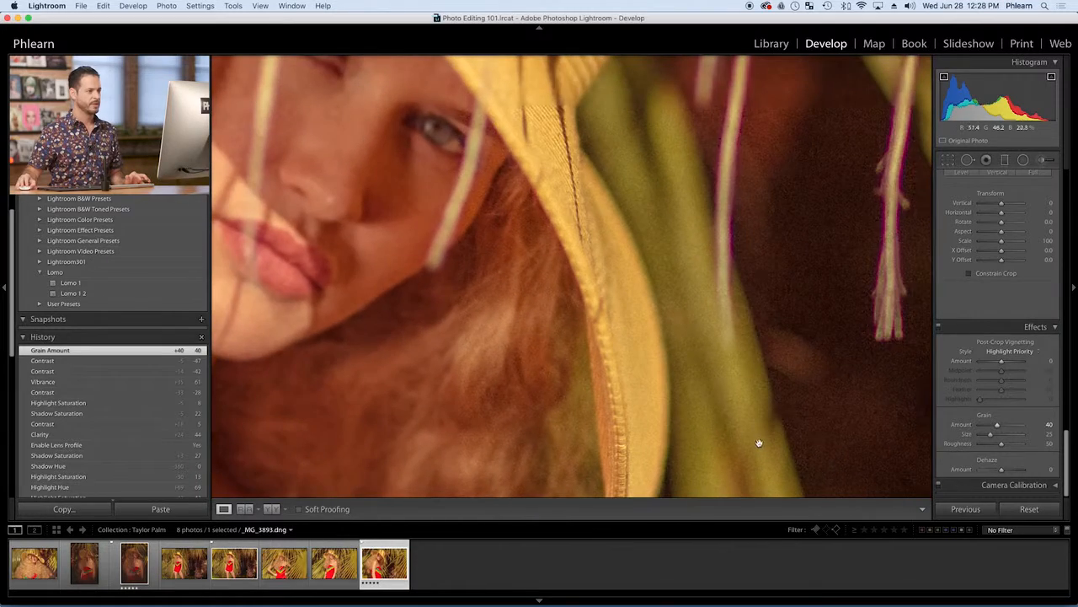
{"action": "left_click", "coordinate": [999, 435]}
{"action": "left_click", "coordinate": [1003, 424]}
{"action": "left_click", "coordinate": [1010, 444]}
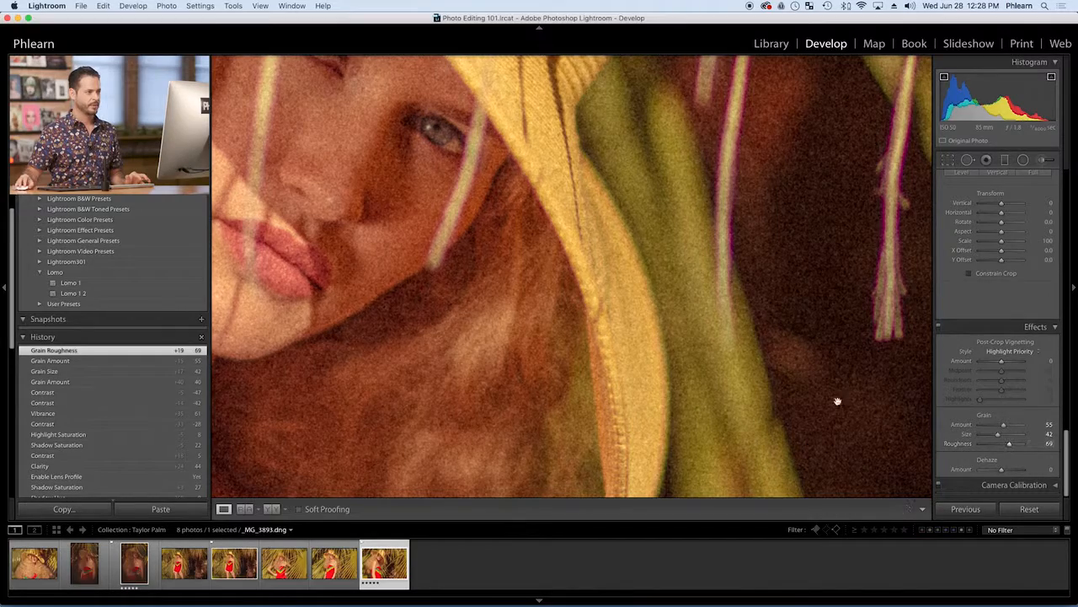
Step: Settle grain at Amount 59, Size 38, Roughness 43 and add a -44 post-crop vignette
{"action": "left_click", "coordinate": [640, 346]}
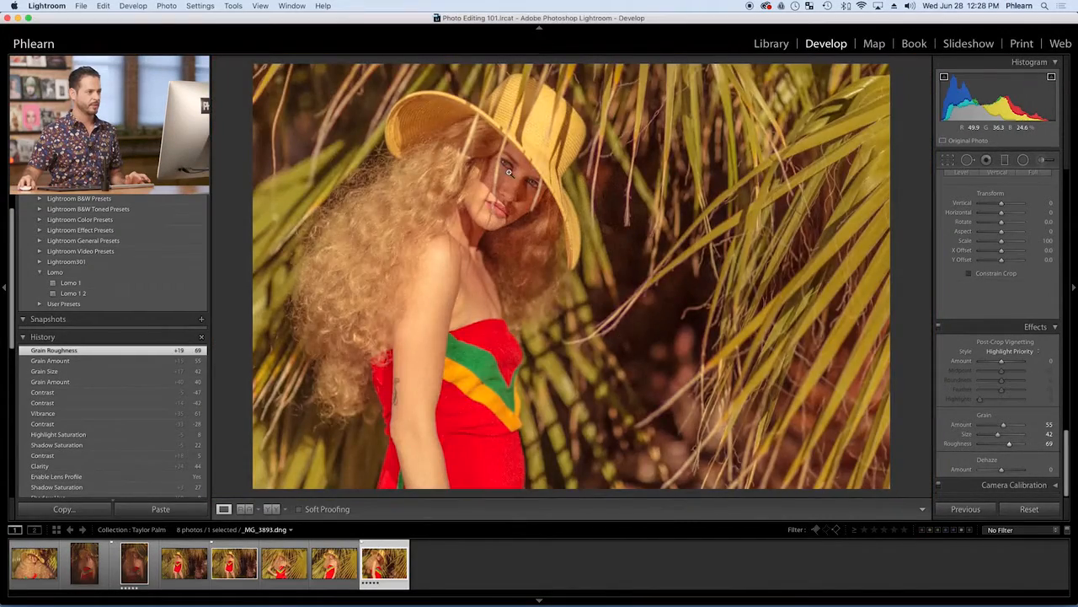
{"action": "left_click", "coordinate": [509, 172]}
{"action": "left_click", "coordinate": [1003, 443]}
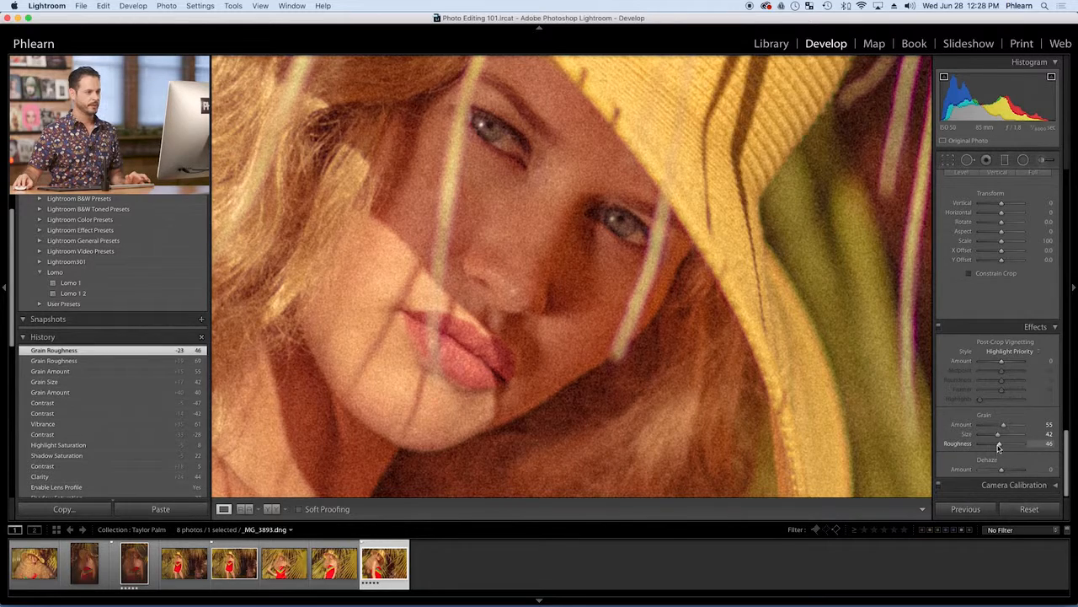
{"action": "left_click", "coordinate": [994, 446]}
{"action": "left_click", "coordinate": [696, 312]}
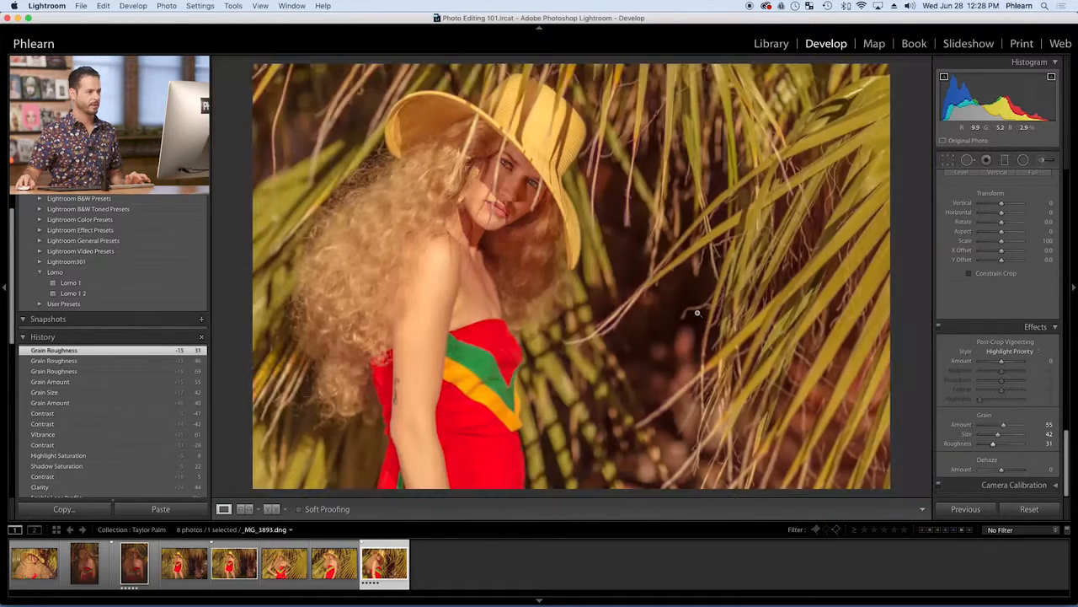
{"action": "left_click", "coordinate": [999, 444]}
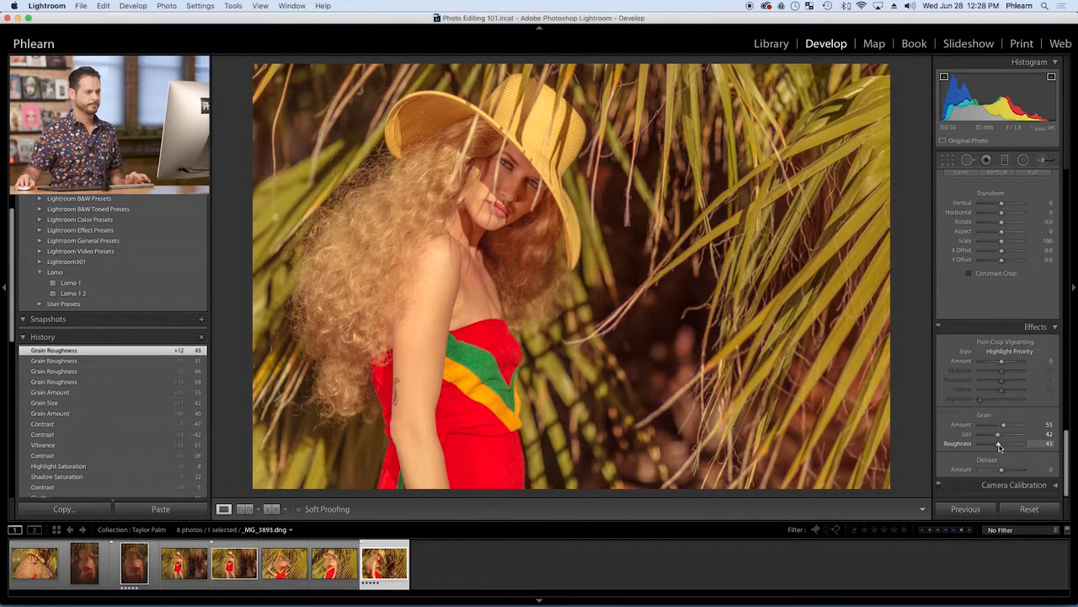
{"action": "left_click", "coordinate": [991, 435]}
{"action": "left_click", "coordinate": [1011, 428]}
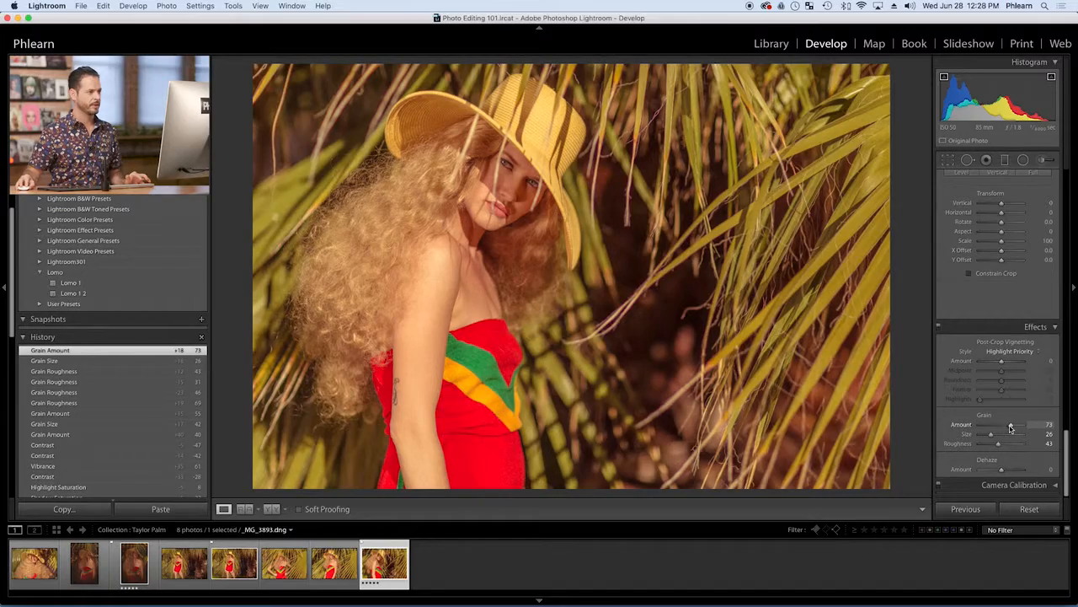
{"action": "left_click", "coordinate": [587, 234]}
{"action": "left_click_drag", "start_coordinate": [454, 234], "coordinate": [751, 445]}
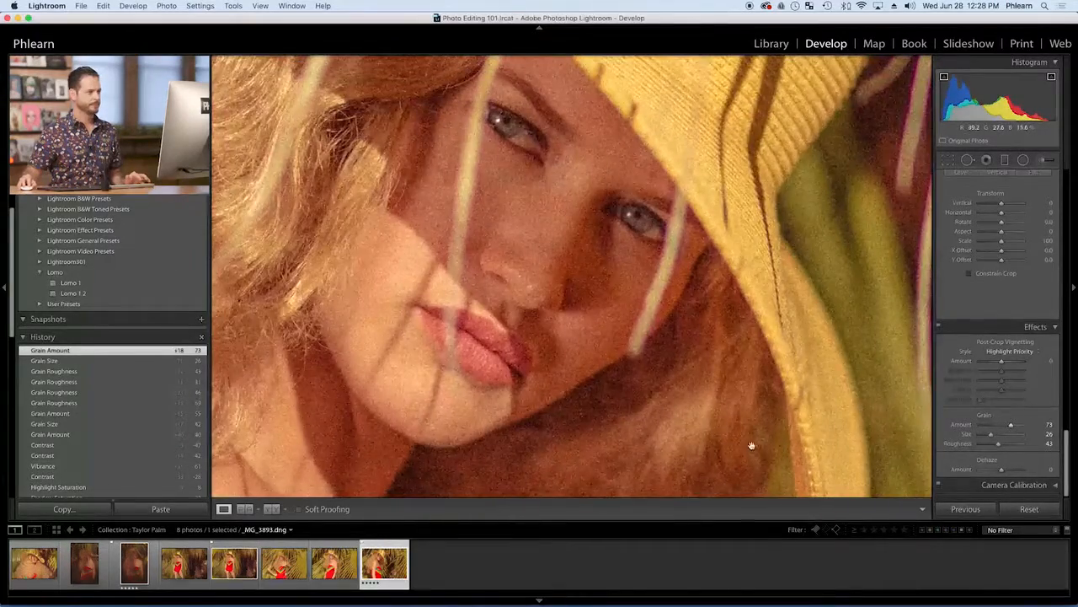
{"action": "left_click_drag", "start_coordinate": [605, 244], "coordinate": [616, 299]}
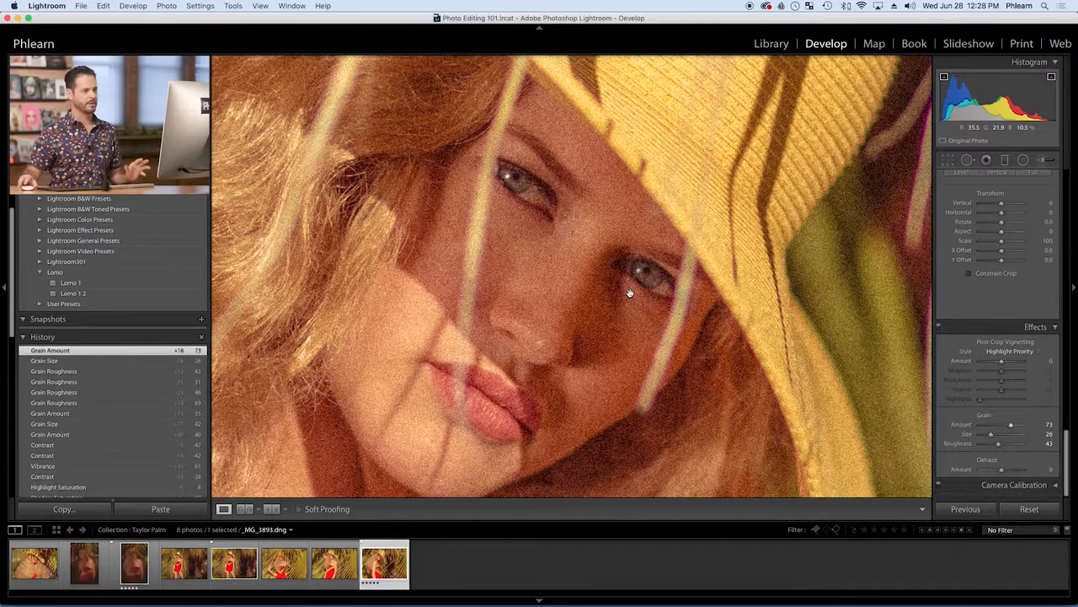
{"action": "left_click", "coordinate": [590, 247]}
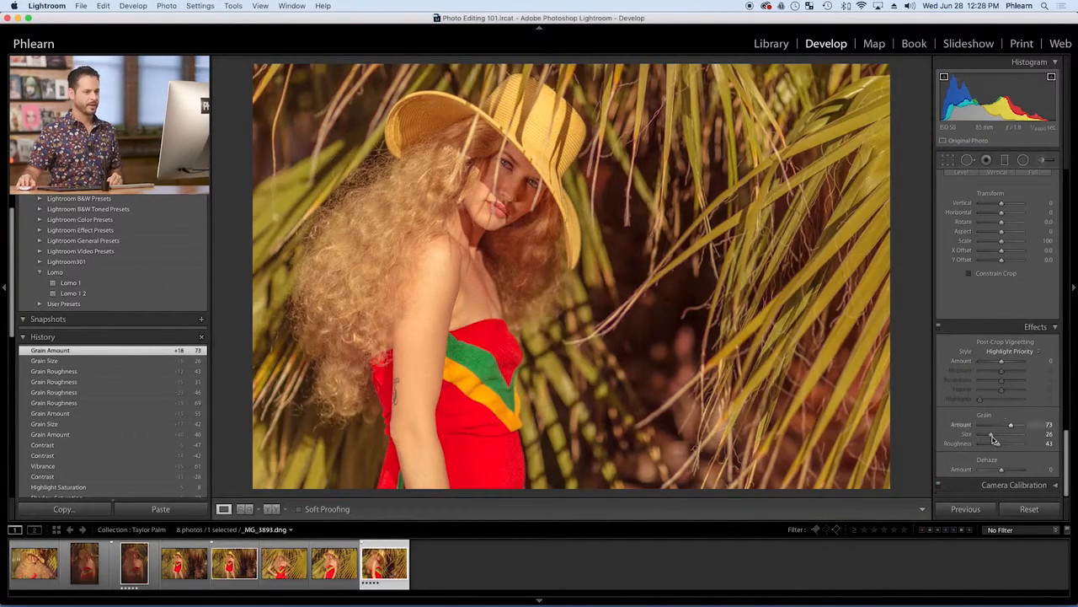
{"action": "left_click_drag", "start_coordinate": [996, 435], "coordinate": [1005, 426]}
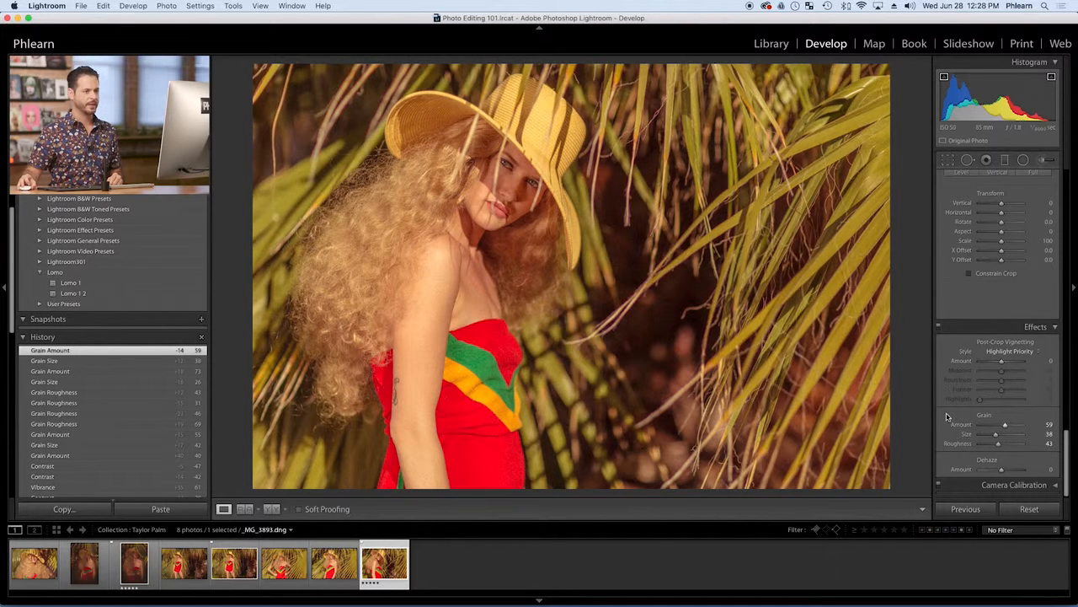
{"action": "left_click_drag", "start_coordinate": [1003, 363], "coordinate": [992, 364]}
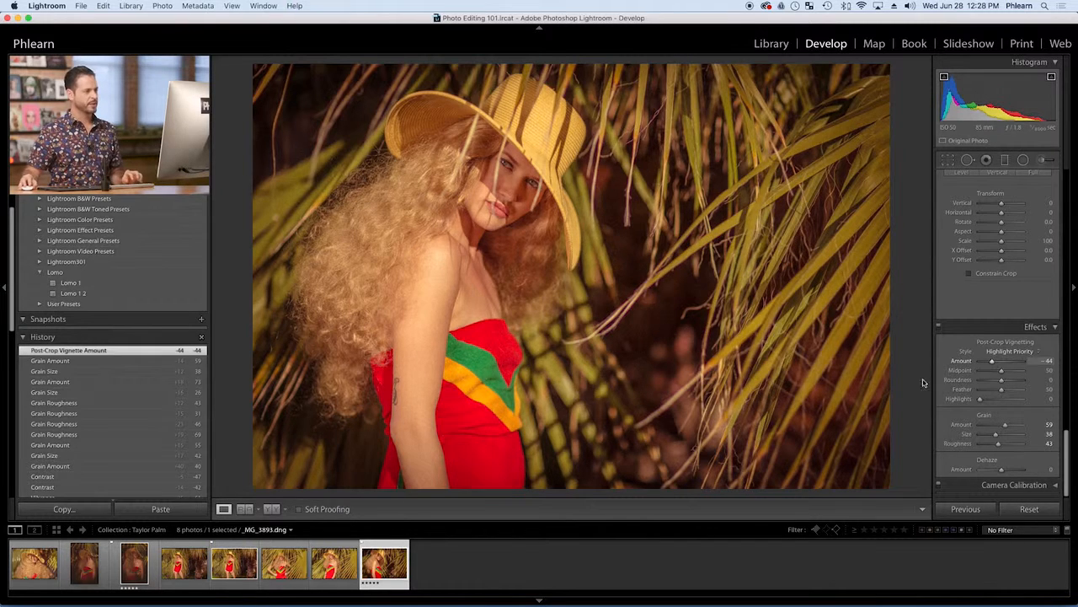
Step: Sync the grain (Amount 59, Size 38, Roughness 43) and -44 vignette to all eight collection photos
{"action": "key", "text": "g"}
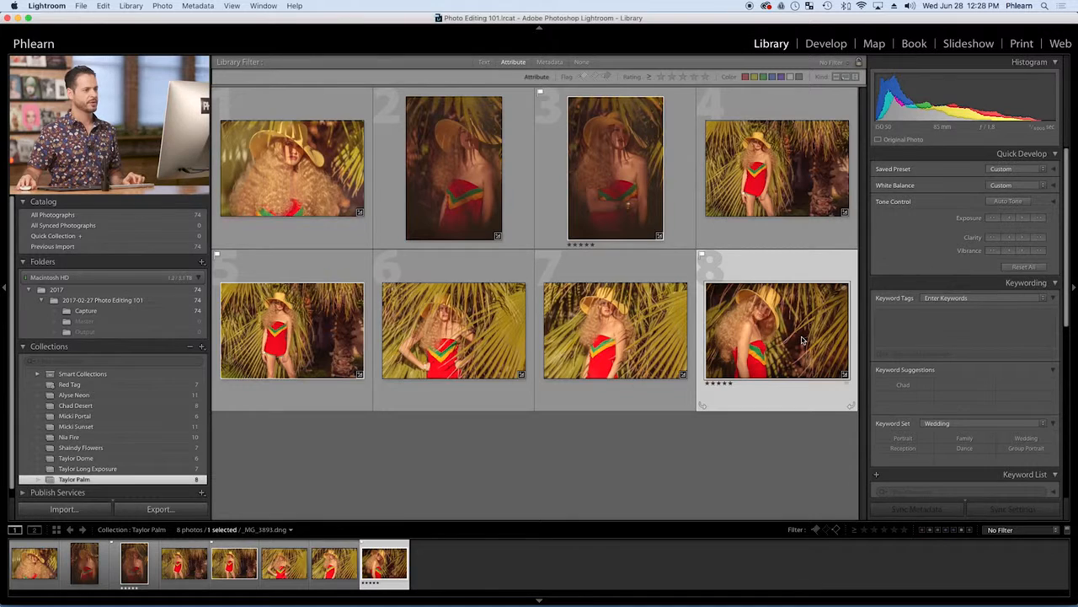
{"action": "key", "text": "super+a"}
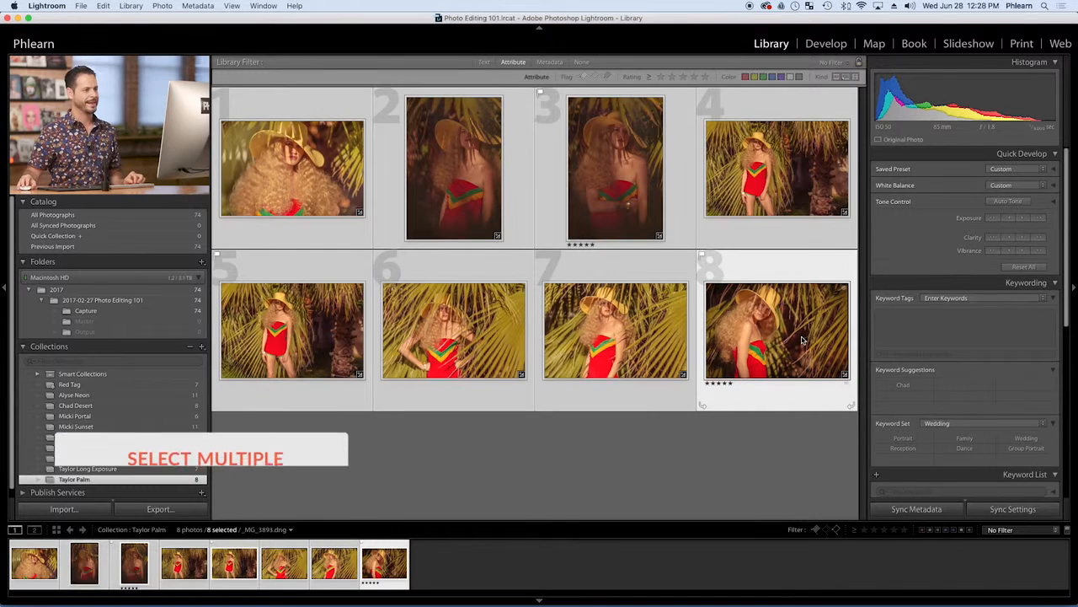
{"action": "left_click", "coordinate": [1006, 511]}
{"action": "left_click", "coordinate": [715, 260]}
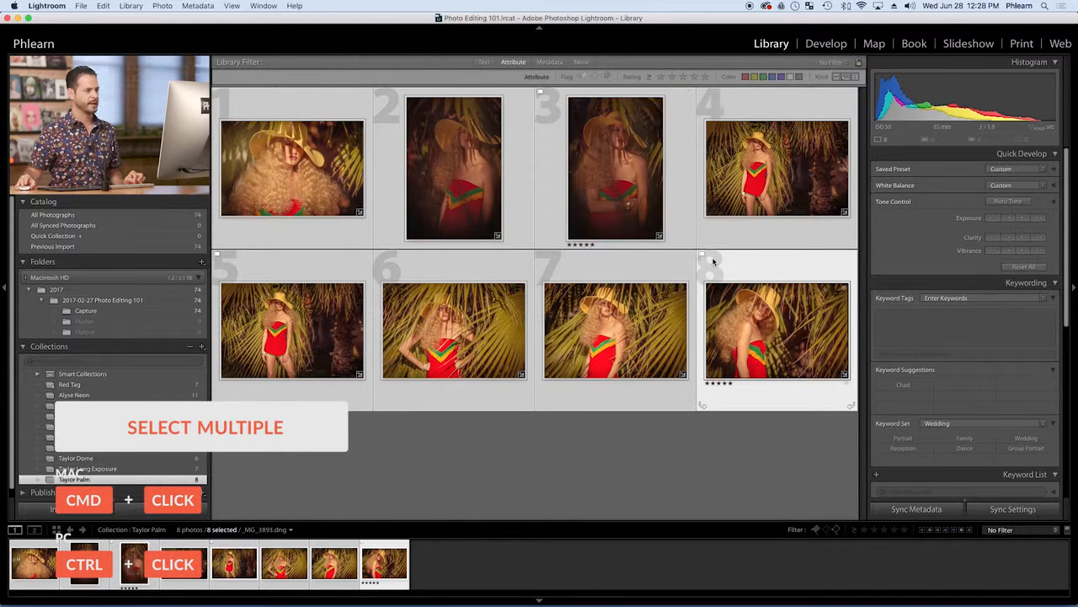
{"action": "left_click", "coordinate": [676, 444]}
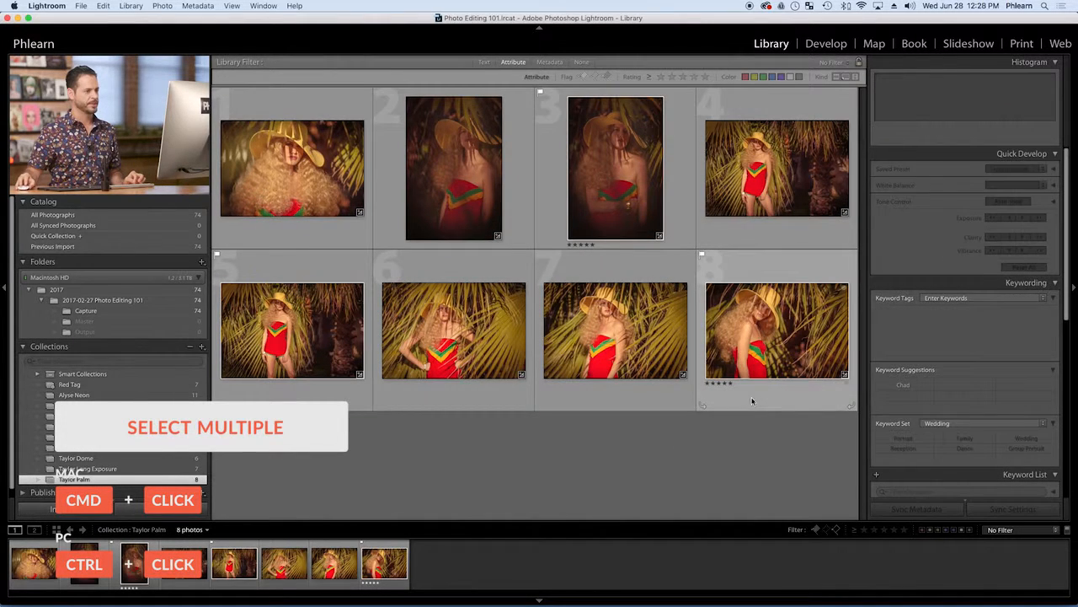
Step: Open the palm-leaf portrait _MG_3824.dng in the Develop module
{"action": "double_click", "coordinate": [748, 347]}
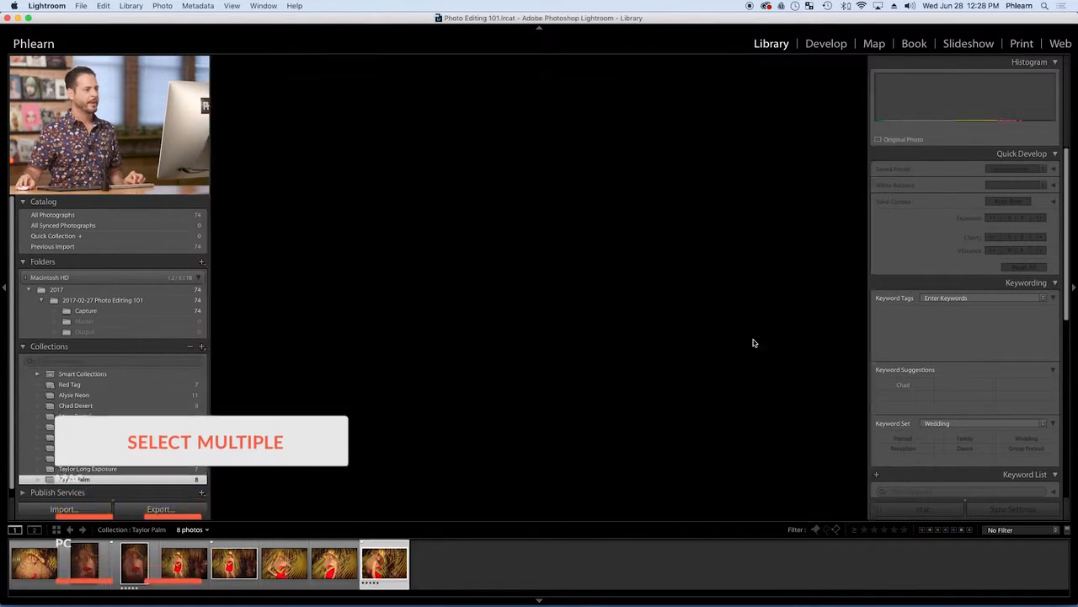
{"action": "left_click", "coordinate": [139, 566]}
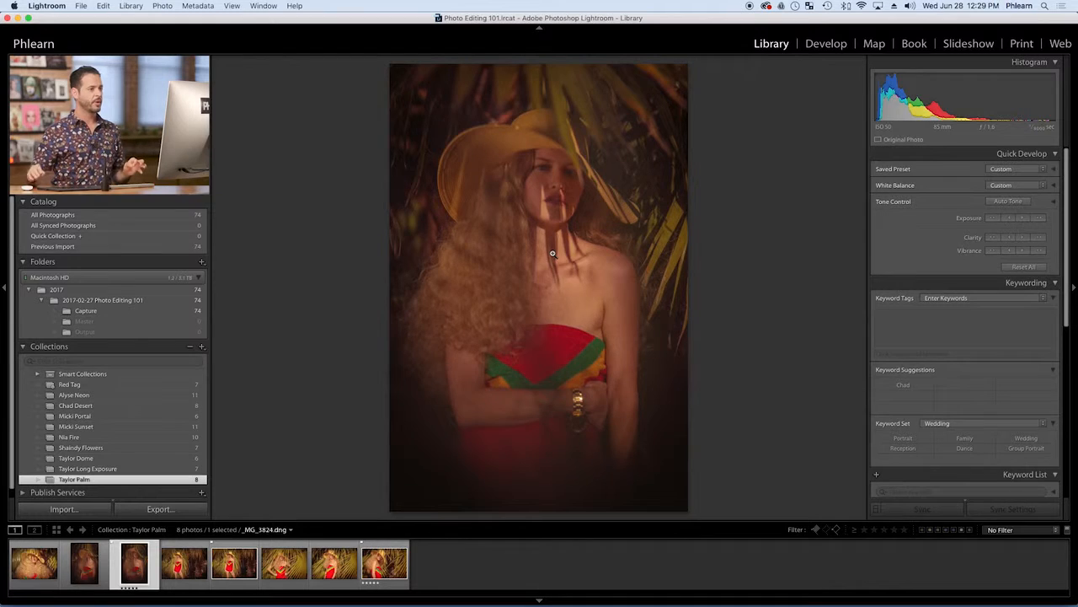
{"action": "left_click", "coordinate": [827, 45]}
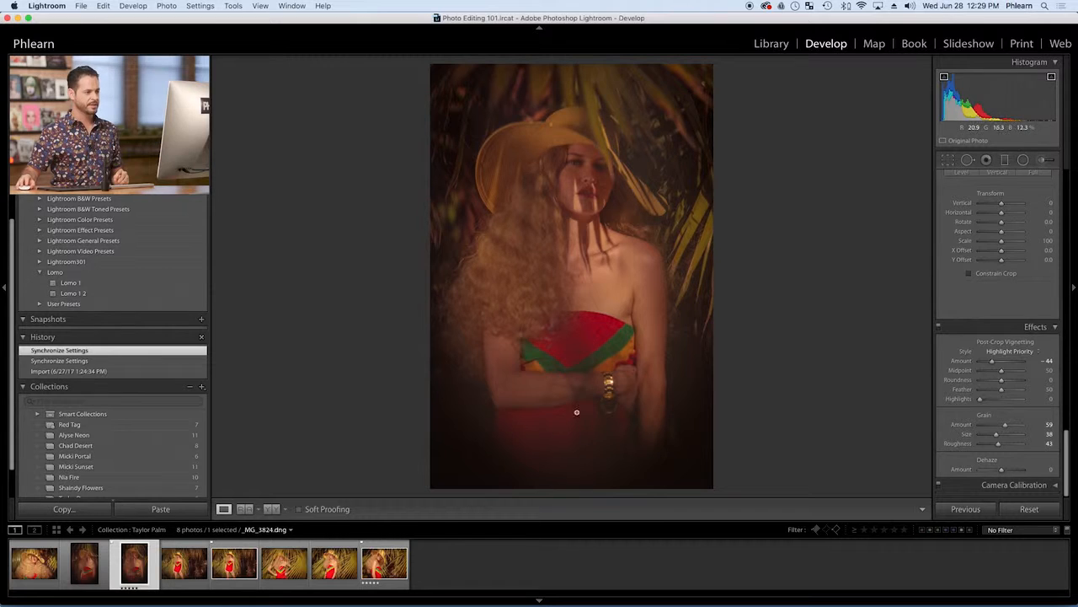
Step: After checking the watch close-up, set Dehaze to +54 and post-crop vignette Amount to -14
{"action": "left_click", "coordinate": [612, 425]}
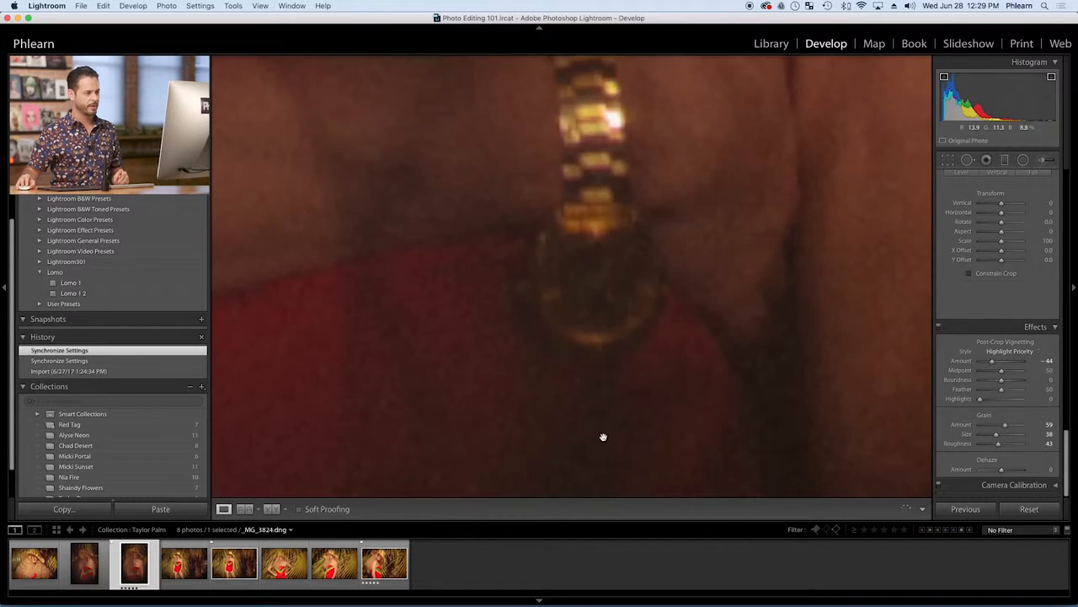
{"action": "left_click_drag", "start_coordinate": [621, 427], "coordinate": [485, 305]}
{"action": "left_click", "coordinate": [728, 283]}
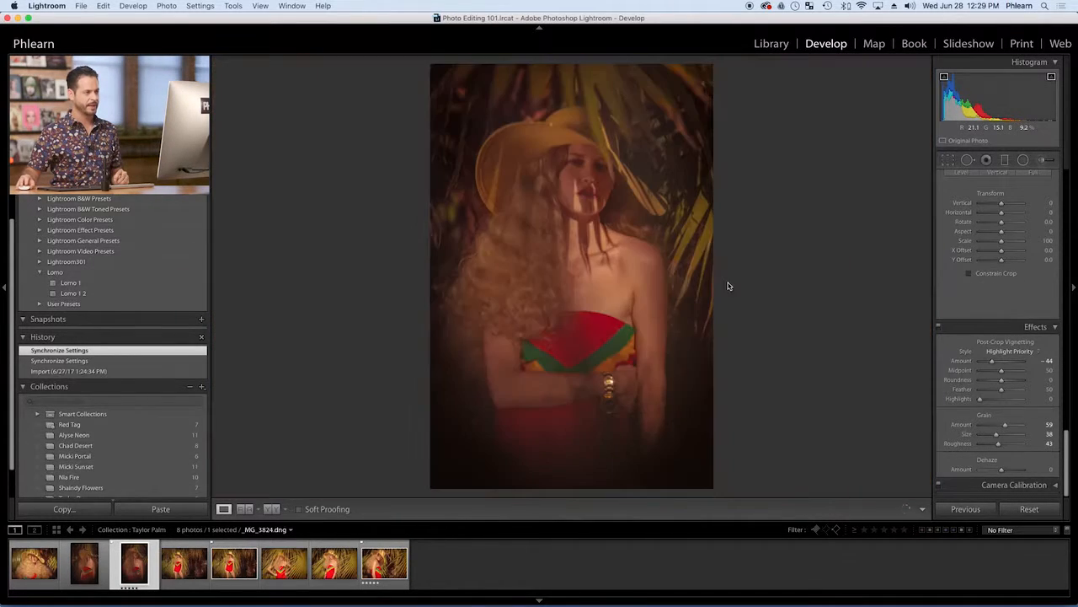
{"action": "left_click_drag", "start_coordinate": [1005, 472], "coordinate": [1014, 471]}
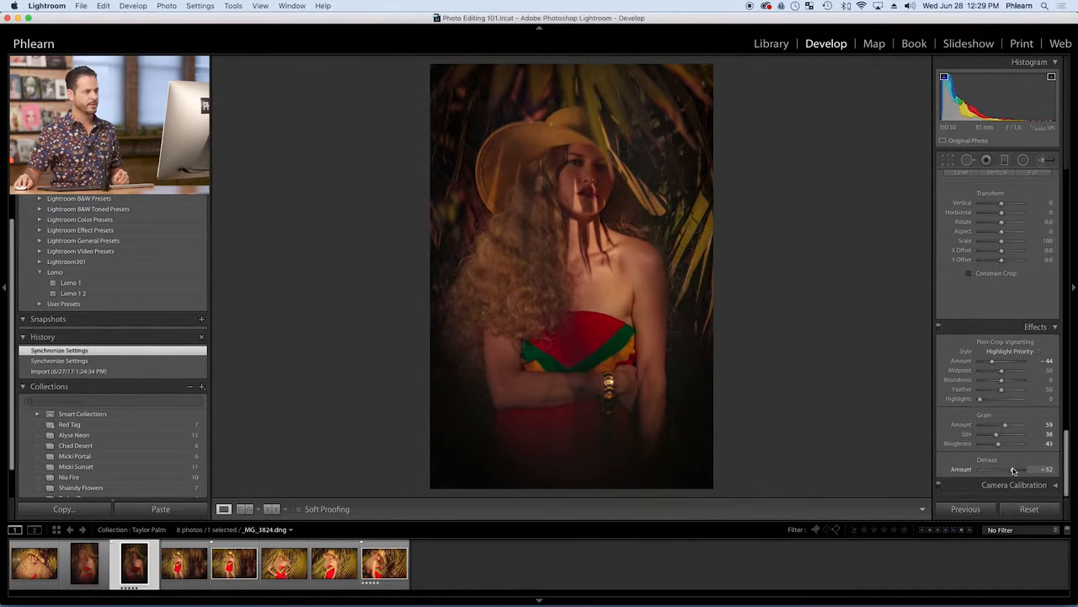
{"action": "left_click_drag", "start_coordinate": [1014, 471], "coordinate": [1014, 471]}
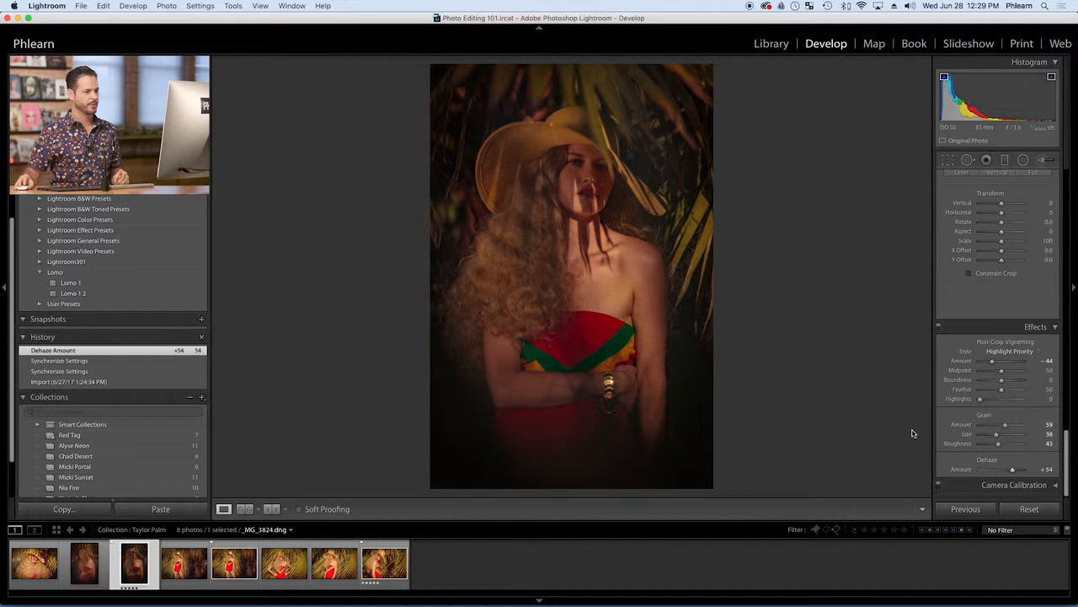
{"action": "left_click_drag", "start_coordinate": [1001, 362], "coordinate": [999, 362]}
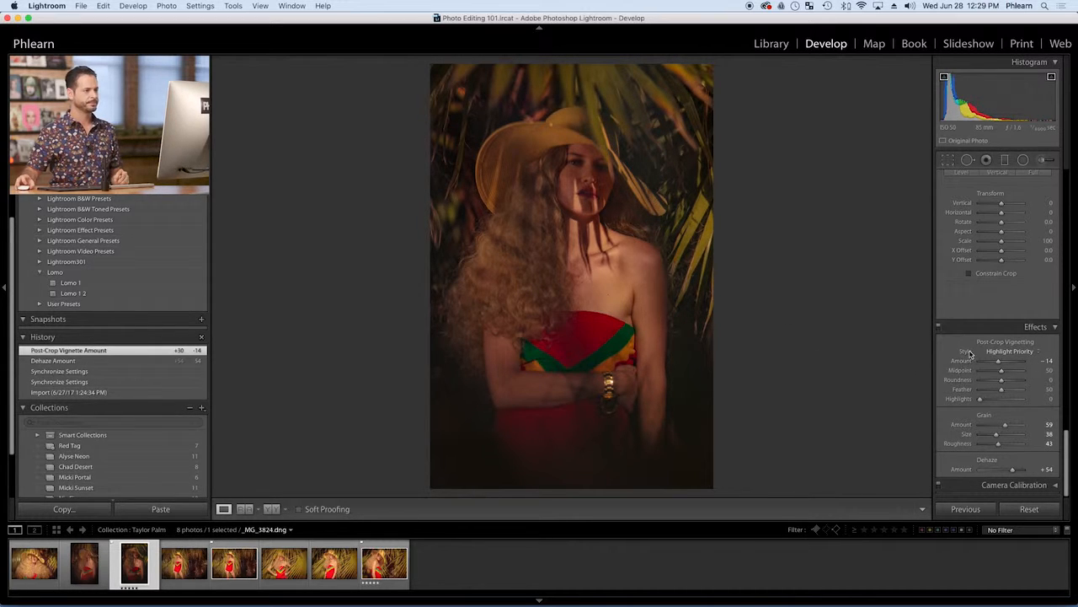
Step: Tint the shadows red at hue 360 with saturation 23
{"action": "scroll", "coordinate": [961, 362], "scroll_direction": "up", "scroll_amount": 6}
{"action": "scroll", "coordinate": [954, 350], "scroll_direction": "up", "scroll_amount": 6}
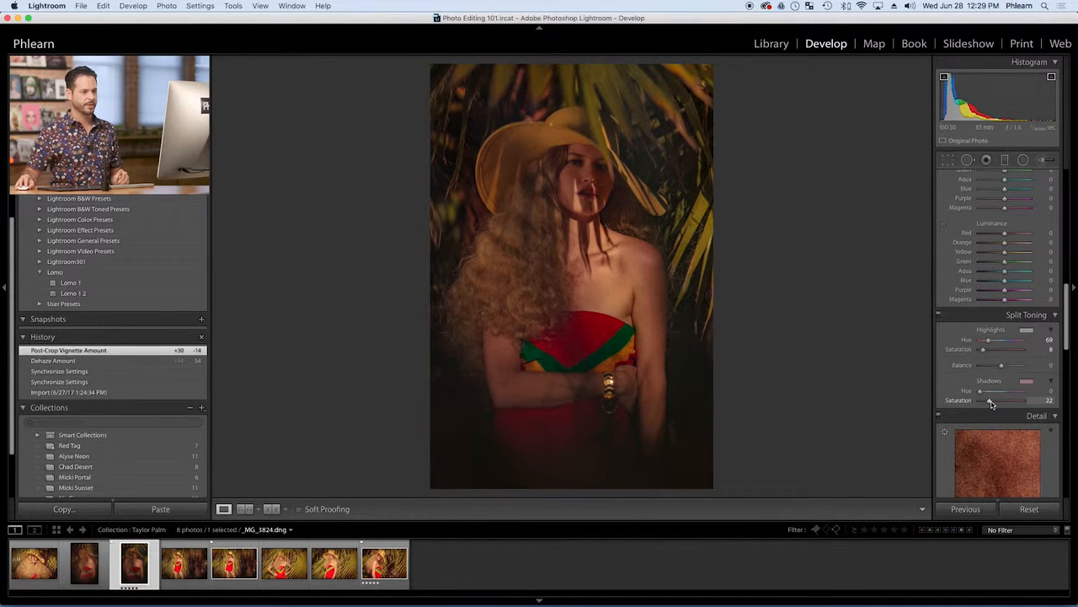
{"action": "mouse_move", "coordinate": [998, 403]}
{"action": "left_mouse_down"}
{"action": "mouse_move", "coordinate": [992, 393]}
{"action": "mouse_move", "coordinate": [1030, 394]}
{"action": "mouse_move", "coordinate": [991, 404]}
{"action": "left_mouse_up"}
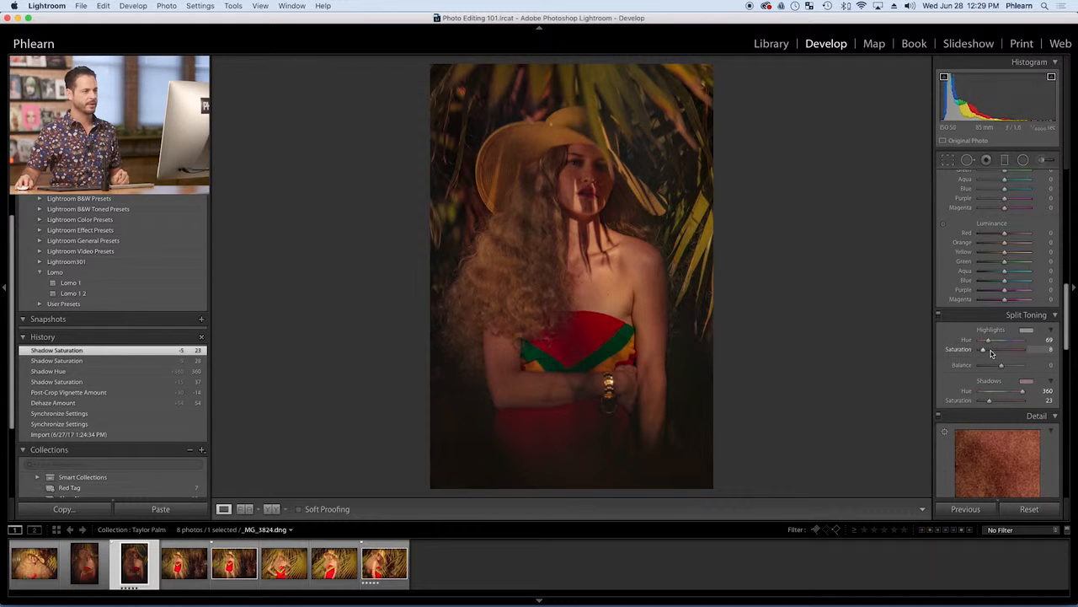
Step: Set the highlight split tone to hue 164 with saturation 22
{"action": "left_click_drag", "start_coordinate": [995, 350], "coordinate": [996, 349]}
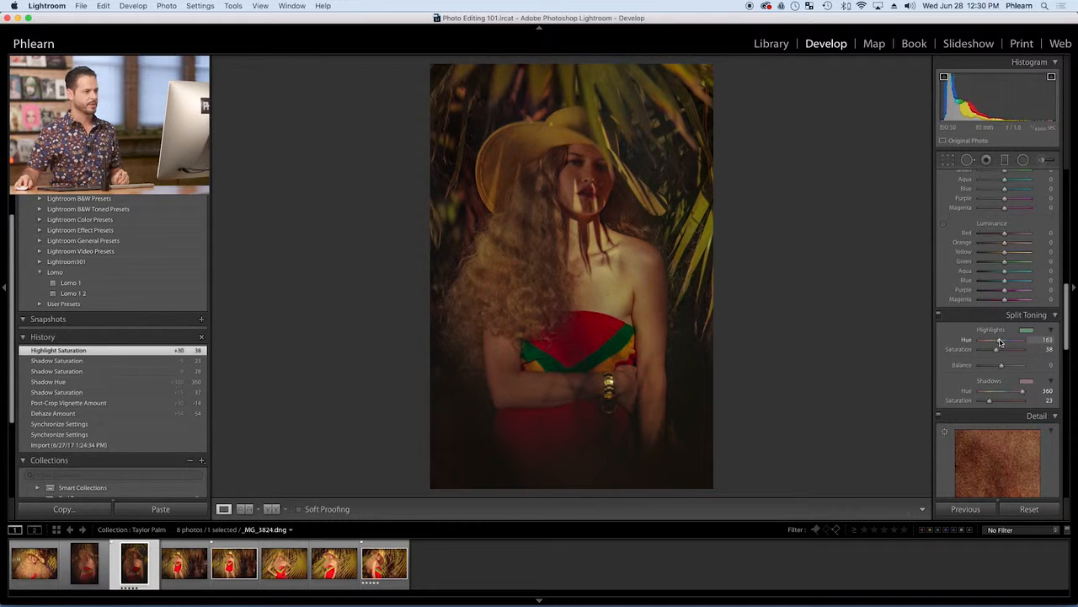
{"action": "left_click_drag", "start_coordinate": [1007, 343], "coordinate": [1003, 345]}
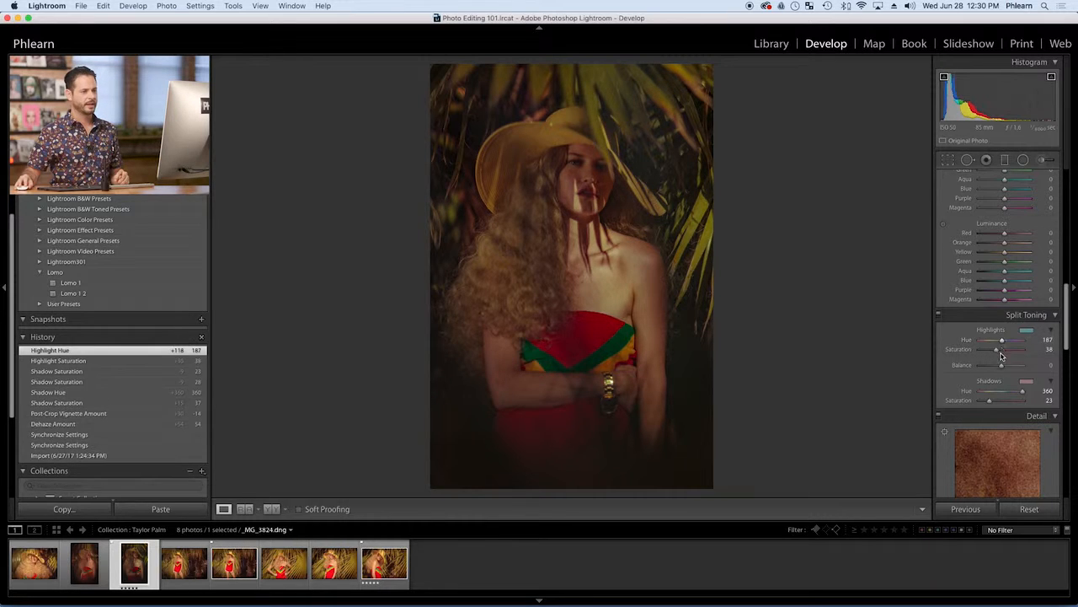
{"action": "left_click_drag", "start_coordinate": [1000, 343], "coordinate": [998, 351]}
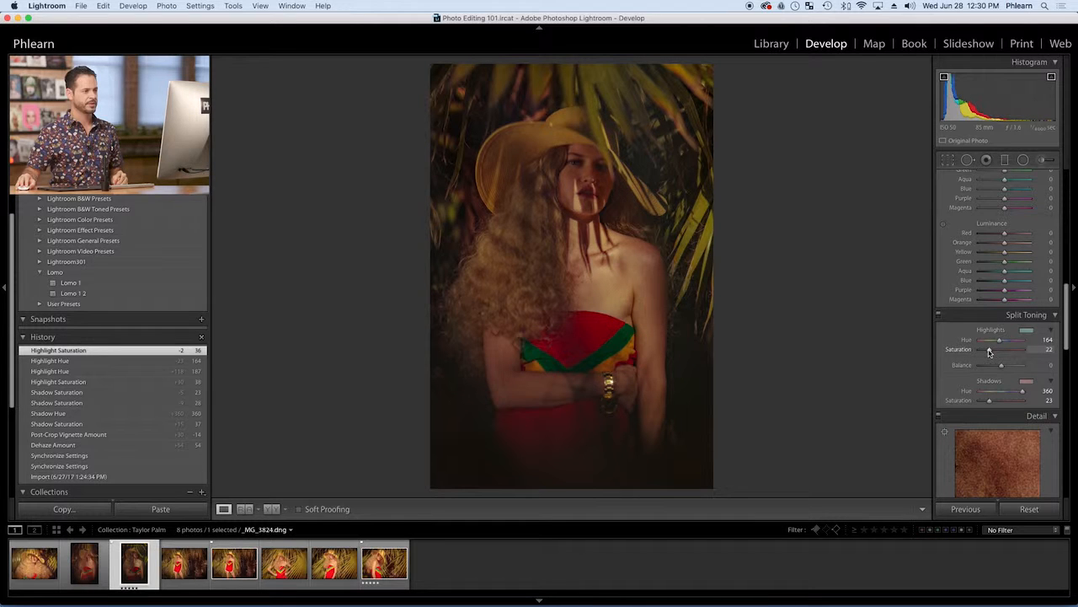
{"action": "scroll", "coordinate": [981, 337], "scroll_direction": "up", "scroll_amount": 10}
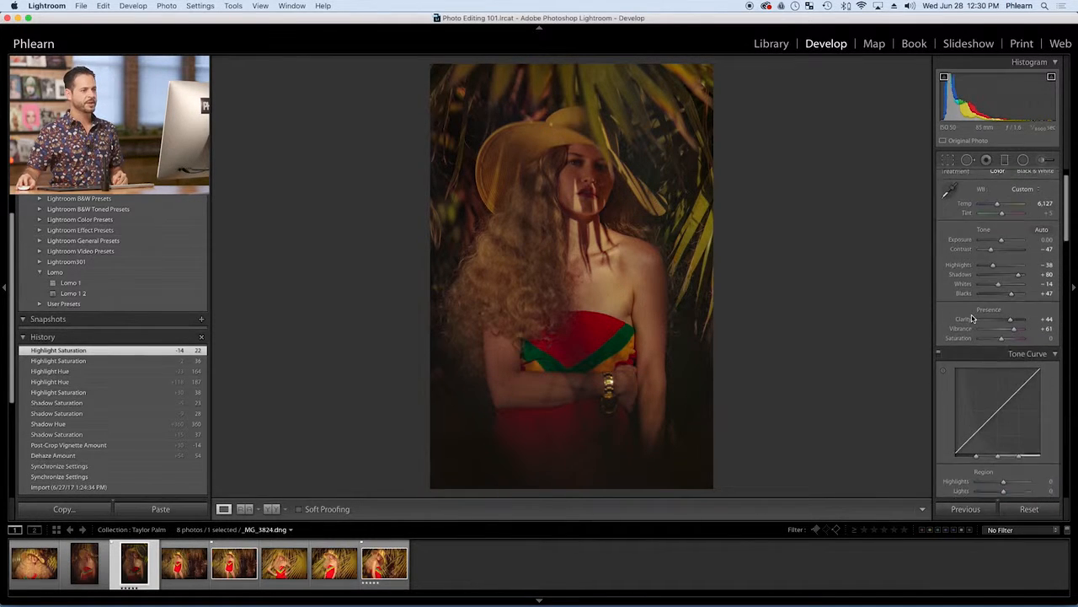
Step: Draw a radial filter around the model's face, lifting Shadows to 28 and Exposure to 0.69
{"action": "left_click", "coordinate": [1024, 160]}
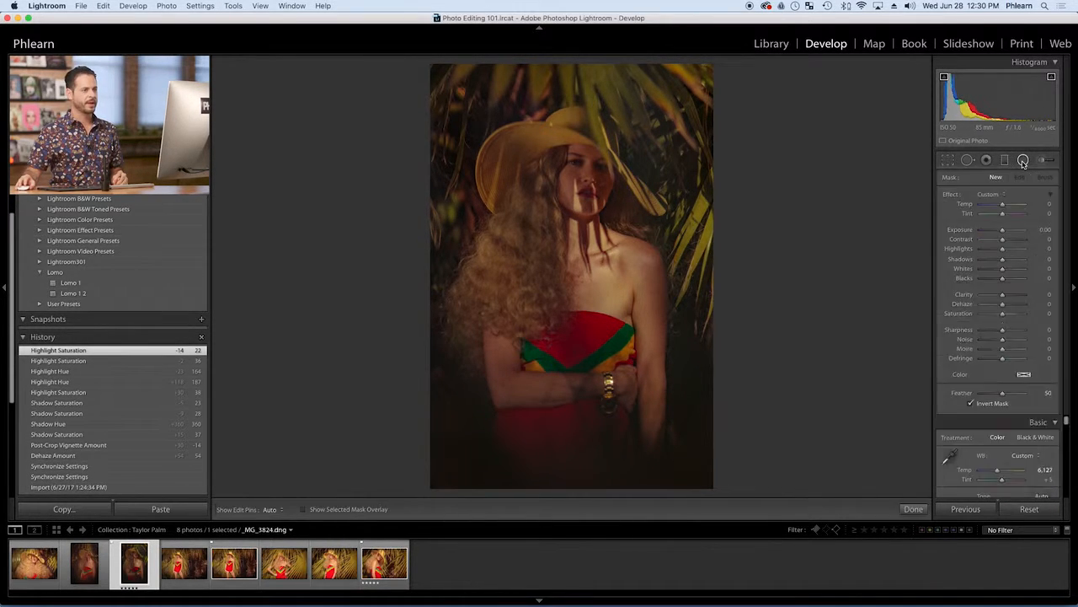
{"action": "left_click_drag", "start_coordinate": [576, 166], "coordinate": [662, 250]}
{"action": "mouse_move", "coordinate": [574, 165]}
{"action": "left_mouse_down"}
{"action": "mouse_move", "coordinate": [567, 154]}
{"action": "mouse_move", "coordinate": [581, 174]}
{"action": "left_mouse_up"}
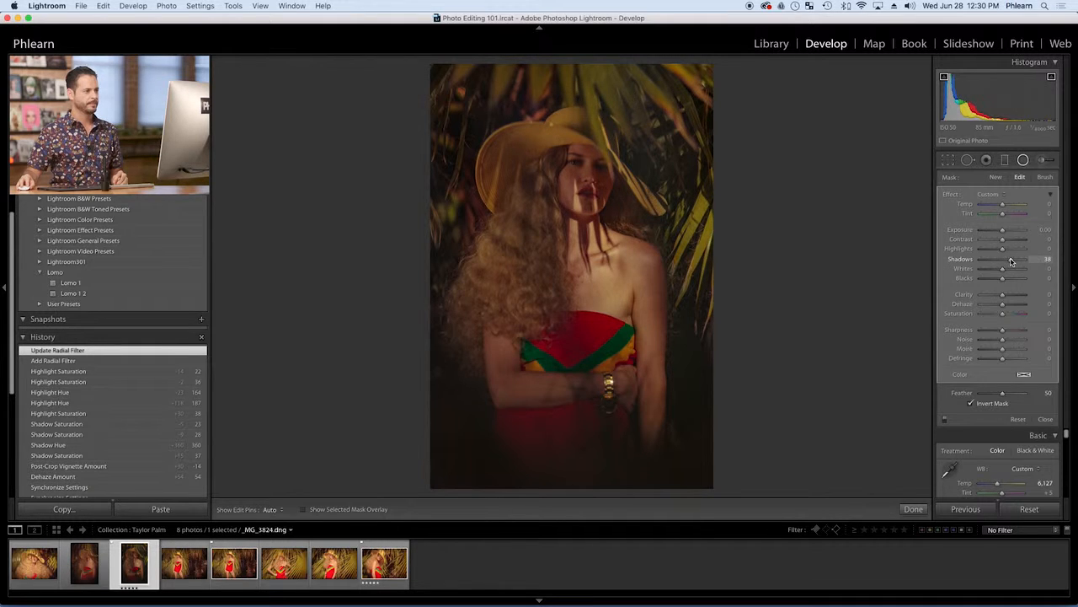
{"action": "mouse_move", "coordinate": [1018, 261]}
{"action": "left_mouse_down"}
{"action": "mouse_move", "coordinate": [1036, 262]}
{"action": "mouse_move", "coordinate": [1009, 263]}
{"action": "left_mouse_up"}
{"action": "left_click_drag", "start_coordinate": [1005, 232], "coordinate": [1007, 232]}
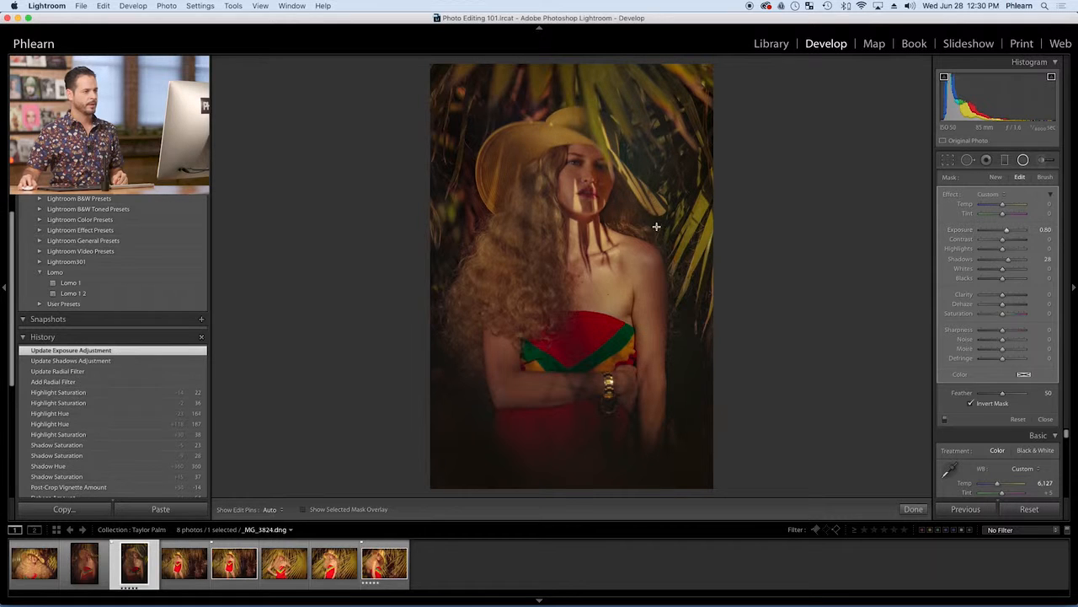
Step: Extend the ellipse down over the body and widen it, with Contrast at 36
{"action": "left_click_drag", "start_coordinate": [581, 261], "coordinate": [583, 281]}
{"action": "left_click_drag", "start_coordinate": [670, 173], "coordinate": [632, 194]}
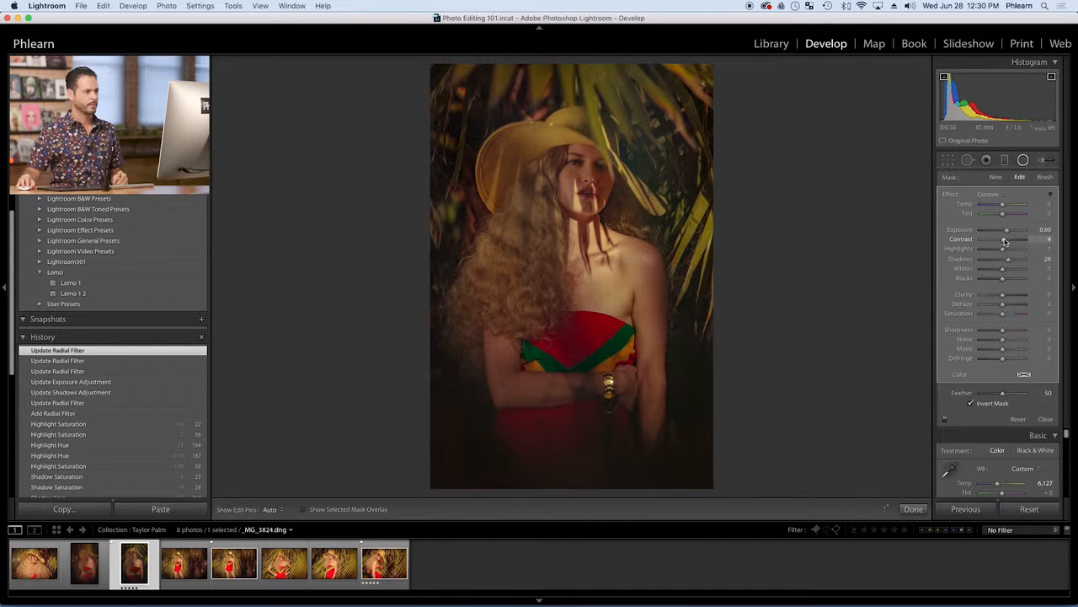
{"action": "left_click_drag", "start_coordinate": [1010, 241], "coordinate": [1006, 234]}
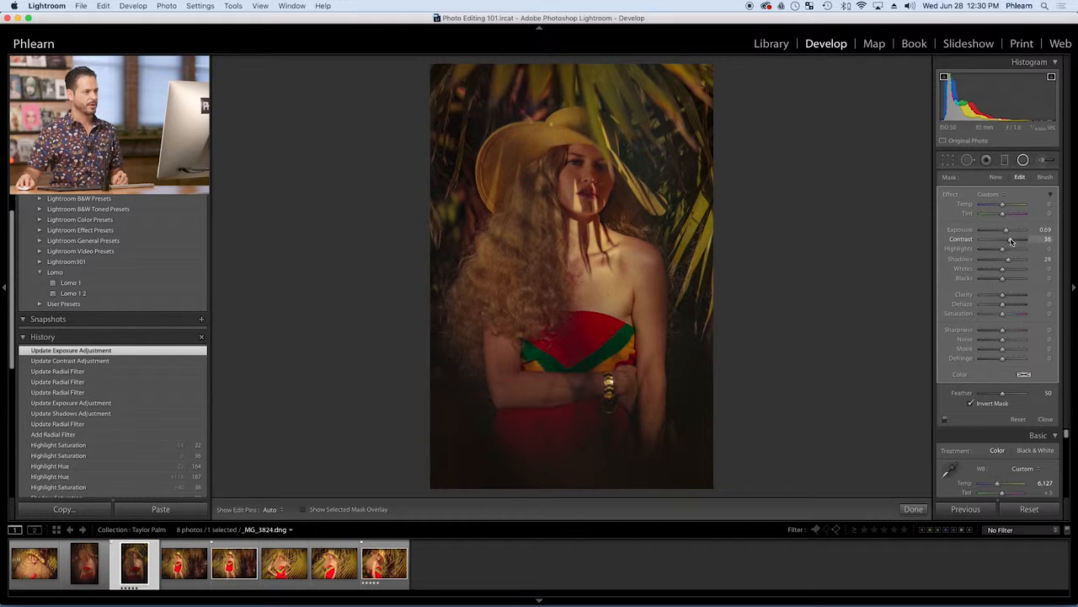
{"action": "left_click", "coordinate": [1011, 241]}
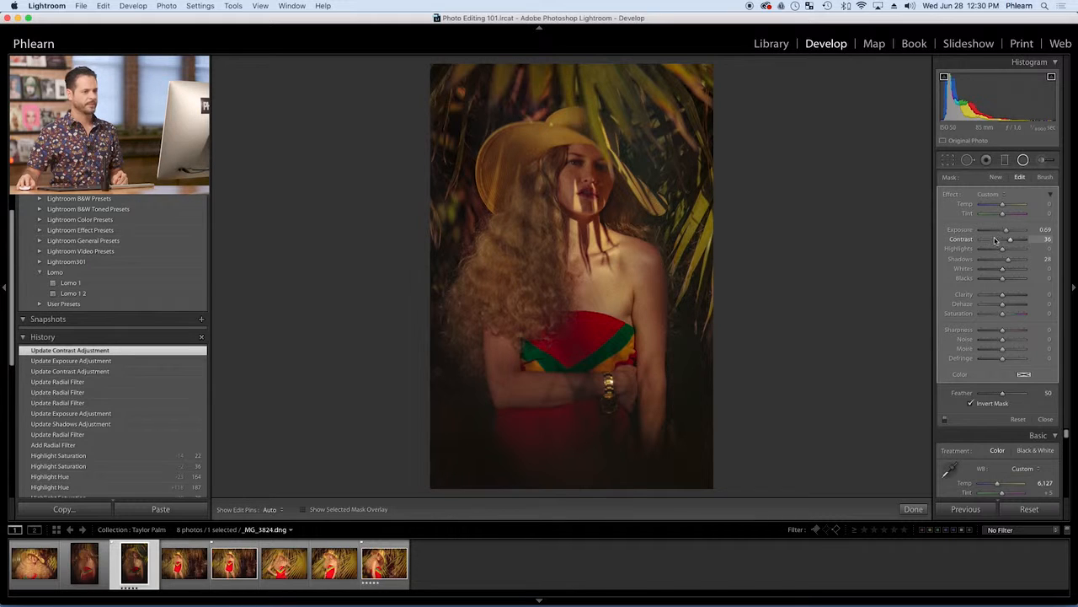
Step: Paint a brush adjustment across the face, adding sharpening and brightness
{"action": "left_click", "coordinate": [1042, 161]}
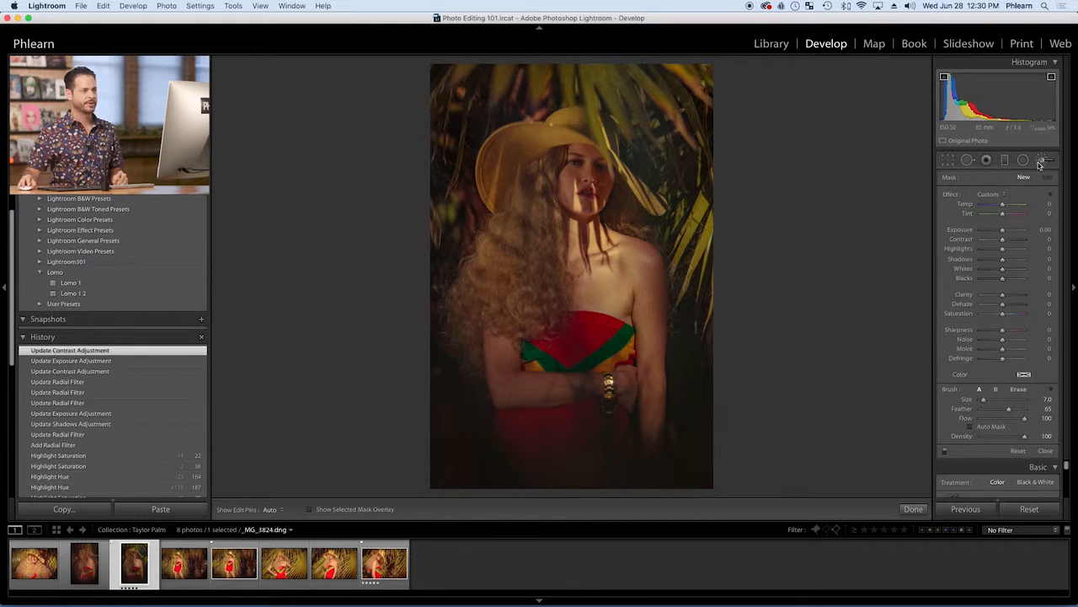
{"action": "key", "text": "h"}
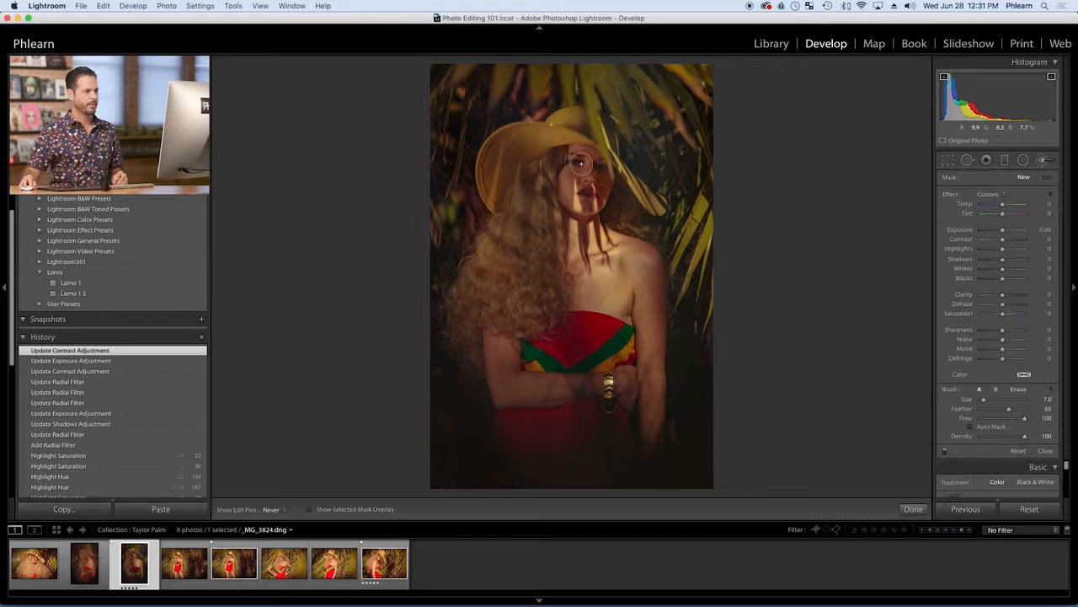
{"action": "left_click_drag", "start_coordinate": [568, 169], "coordinate": [613, 168]}
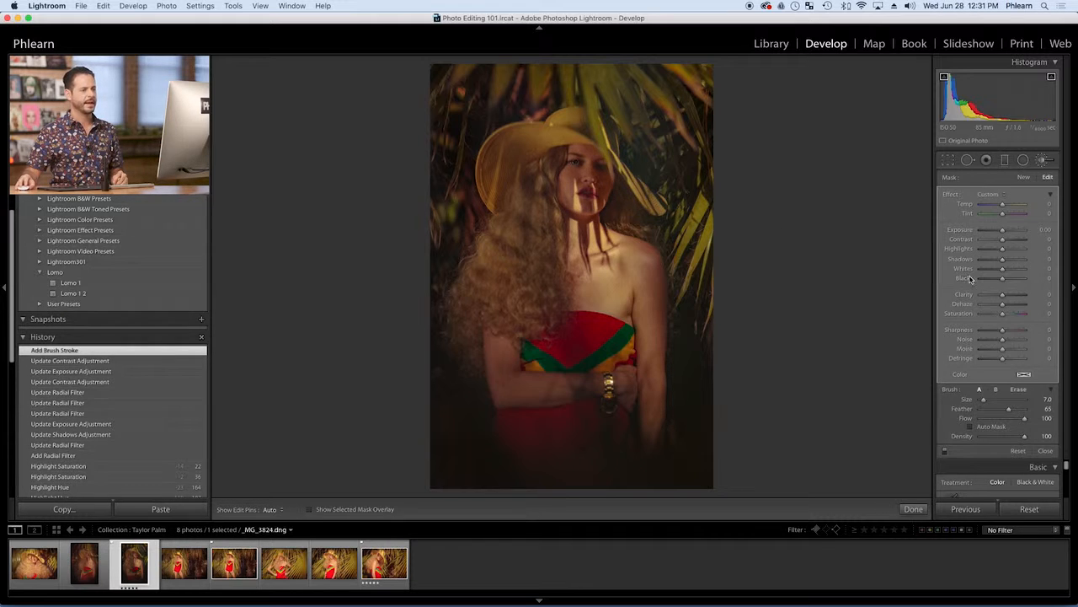
{"action": "left_click", "coordinate": [1015, 331]}
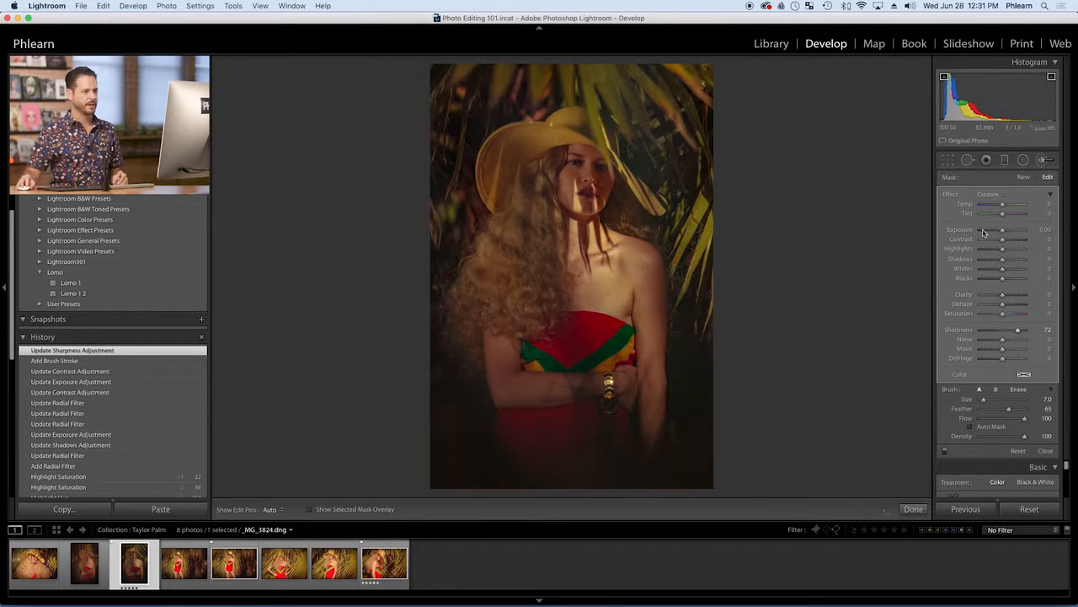
{"action": "left_click_drag", "start_coordinate": [1003, 230], "coordinate": [1005, 232]}
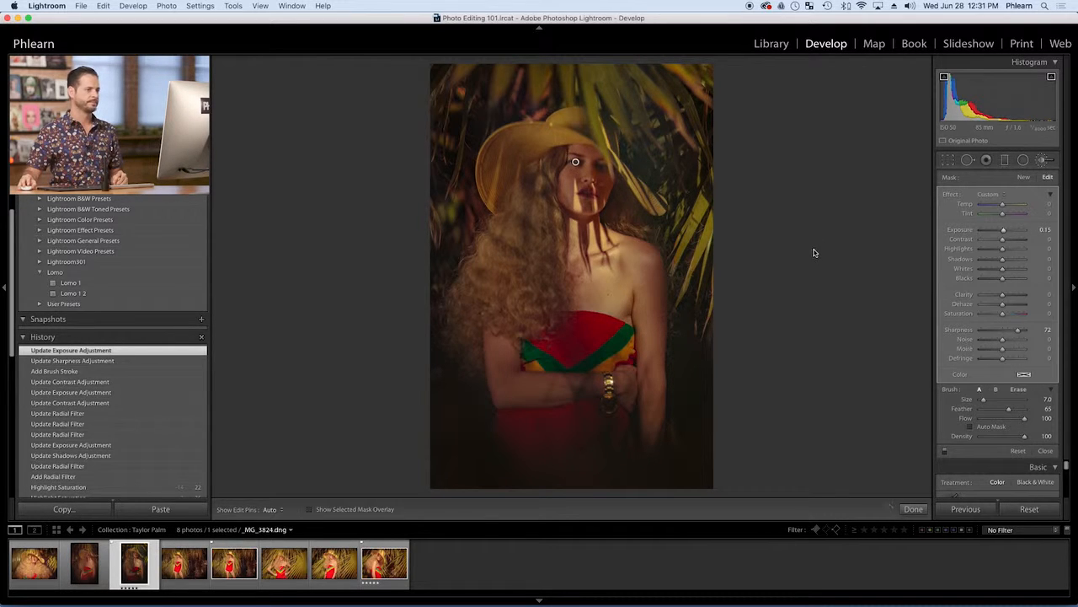
{"action": "left_click", "coordinate": [1041, 161]}
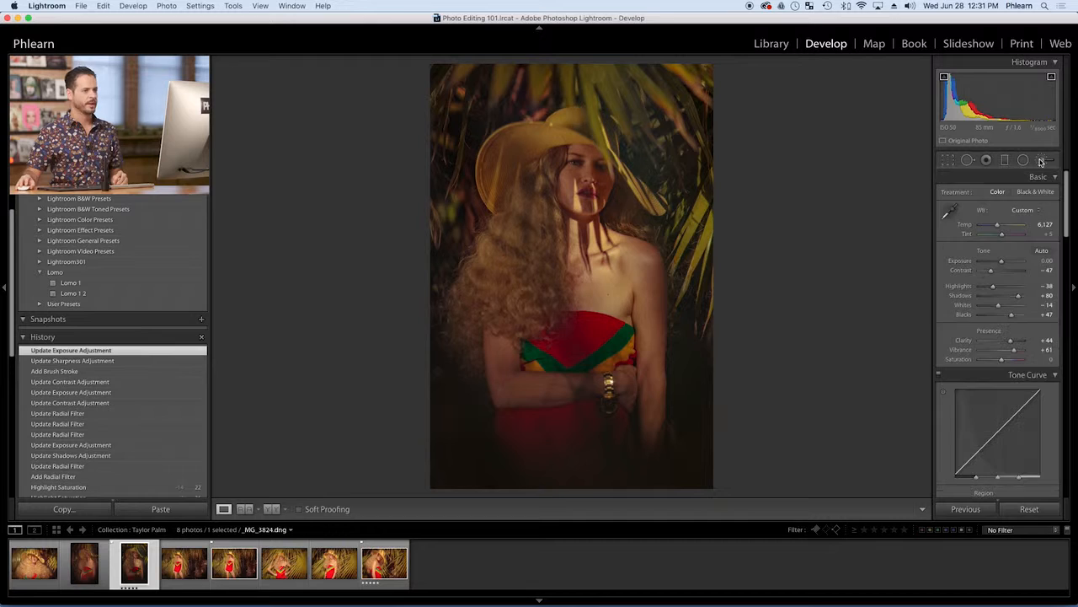
Step: Add a new radial filter over the face and torso at Exposure 0.62 and Contrast 20
{"action": "left_click", "coordinate": [1022, 161]}
{"action": "left_click_drag", "start_coordinate": [565, 246], "coordinate": [679, 391]}
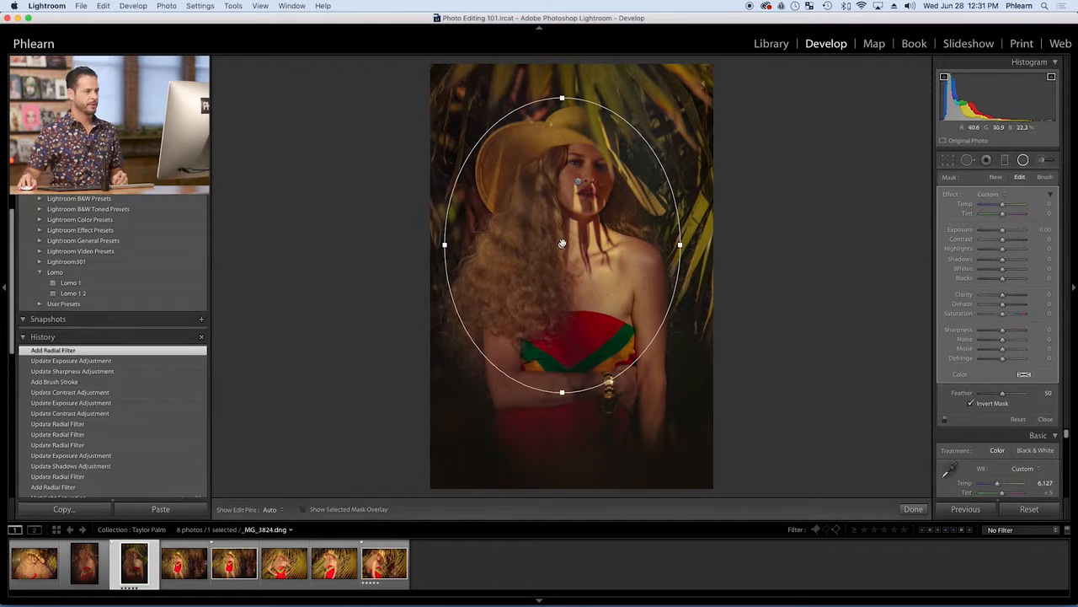
{"action": "left_click_drag", "start_coordinate": [563, 245], "coordinate": [577, 246]}
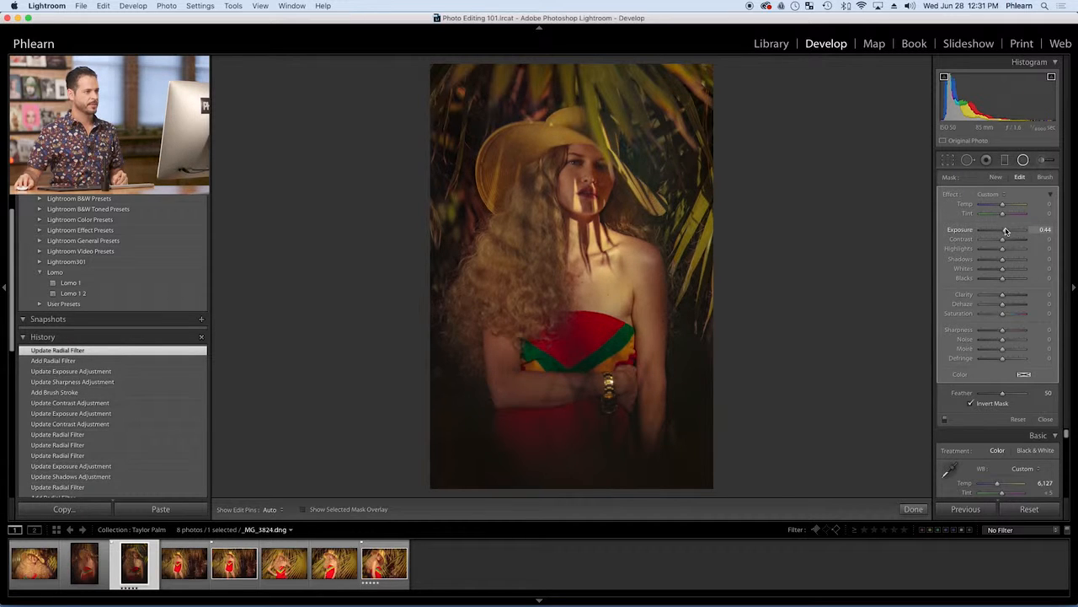
{"action": "left_click_drag", "start_coordinate": [1007, 230], "coordinate": [1007, 243]}
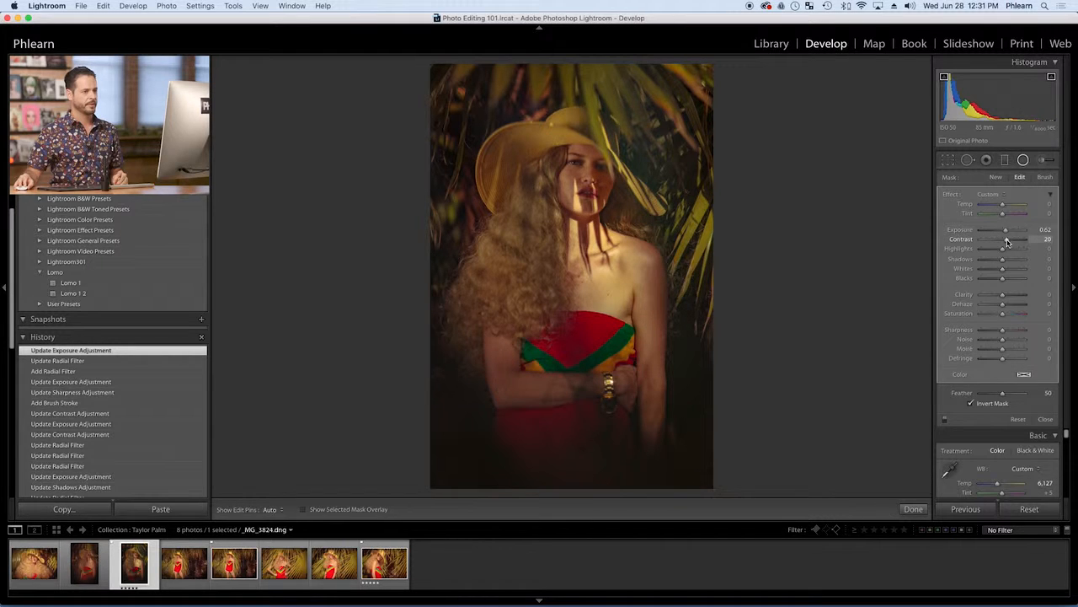
{"action": "left_click_drag", "start_coordinate": [1007, 242], "coordinate": [1007, 243]}
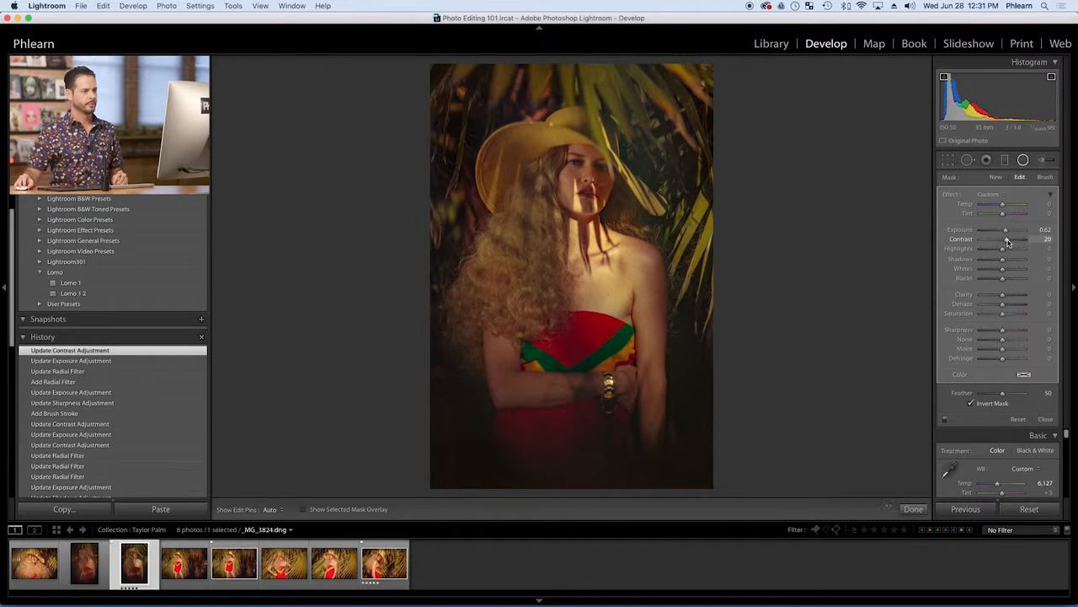
Step: Add a graduated filter rising from the bottom of the portrait, tinted fully saturated red
{"action": "left_click", "coordinate": [1005, 159]}
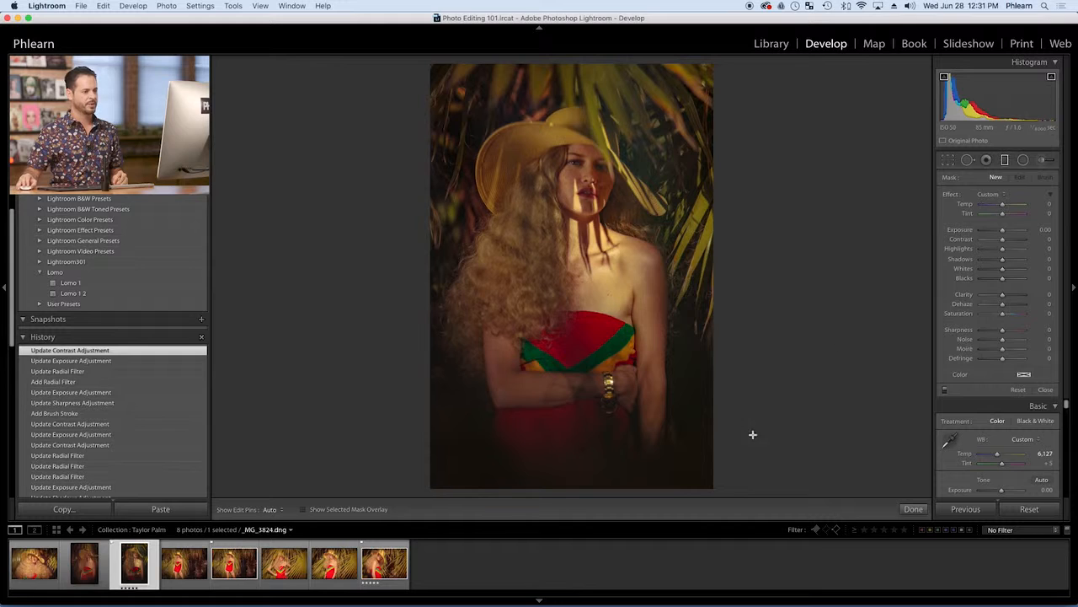
{"action": "left_click_drag", "start_coordinate": [722, 493], "coordinate": [729, 292]}
{"action": "left_click", "coordinate": [1024, 374]}
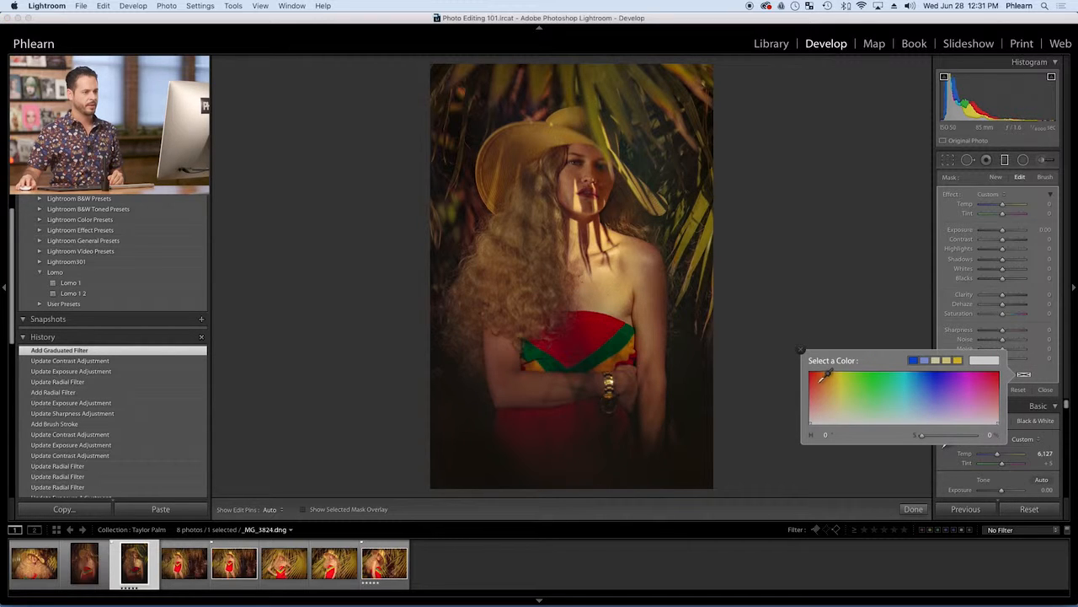
{"action": "left_click", "coordinate": [813, 374]}
{"action": "left_click_drag", "start_coordinate": [814, 373], "coordinate": [814, 370]}
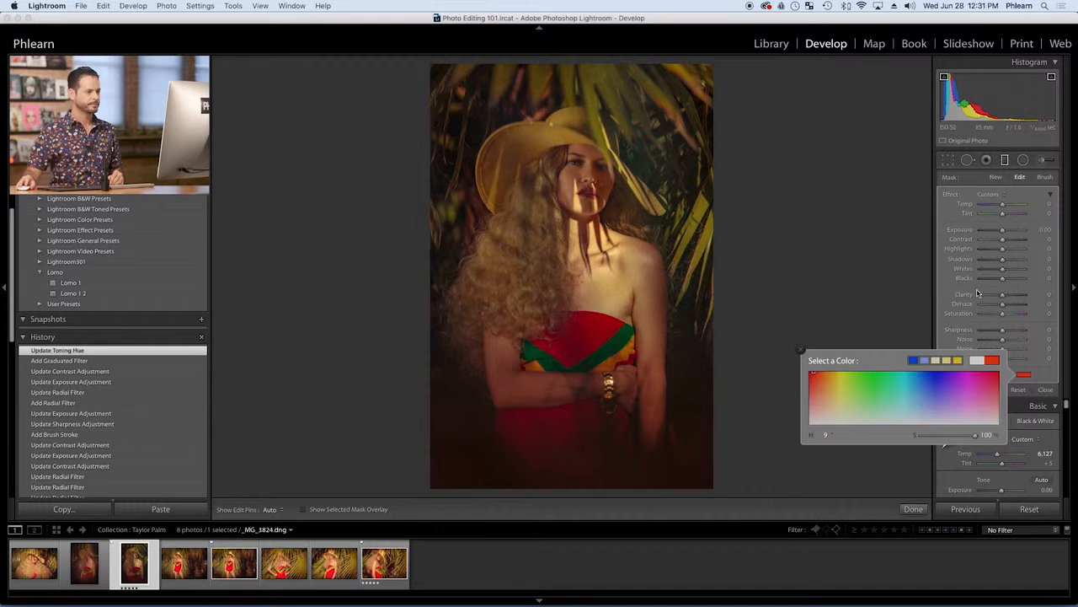
{"action": "left_click", "coordinate": [1031, 374]}
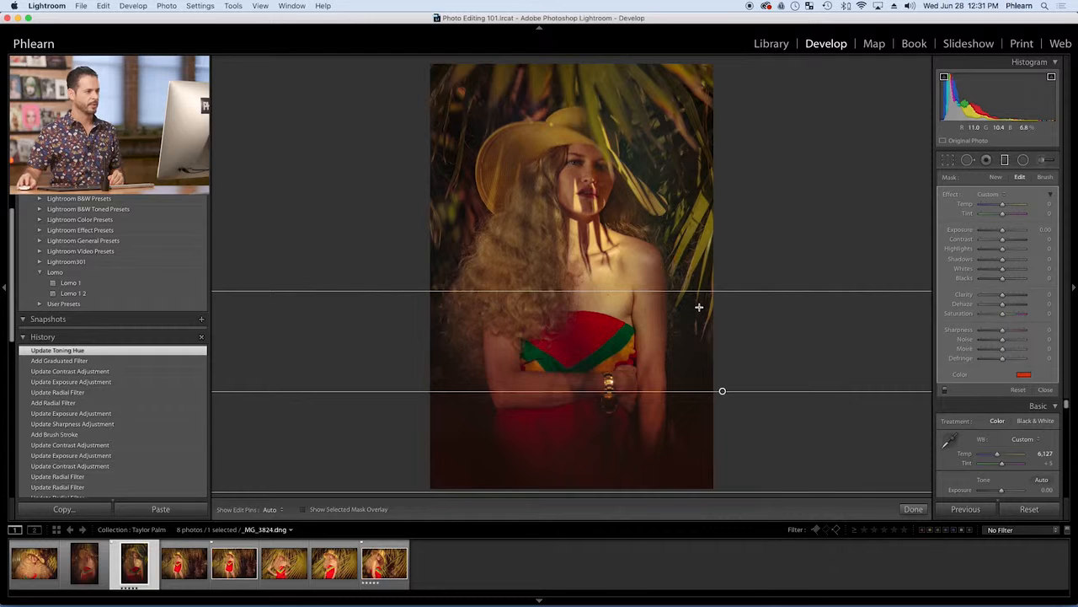
Step: Undo the accidental second diagonal graduated filter
{"action": "left_click_drag", "start_coordinate": [735, 118], "coordinate": [621, 239]}
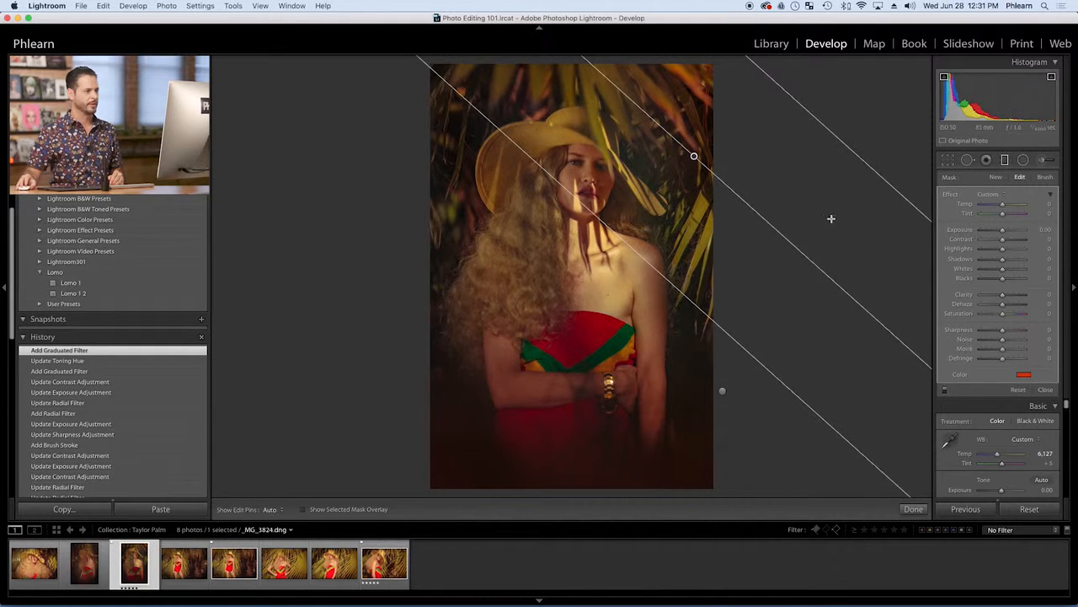
{"action": "key", "text": "m"}
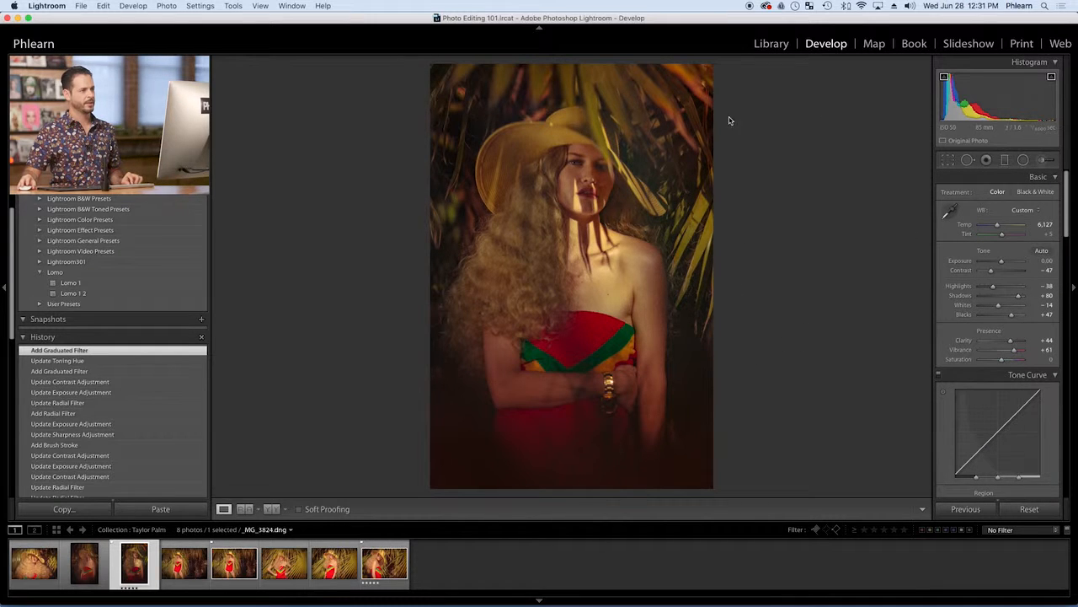
{"action": "key", "text": "super+z"}
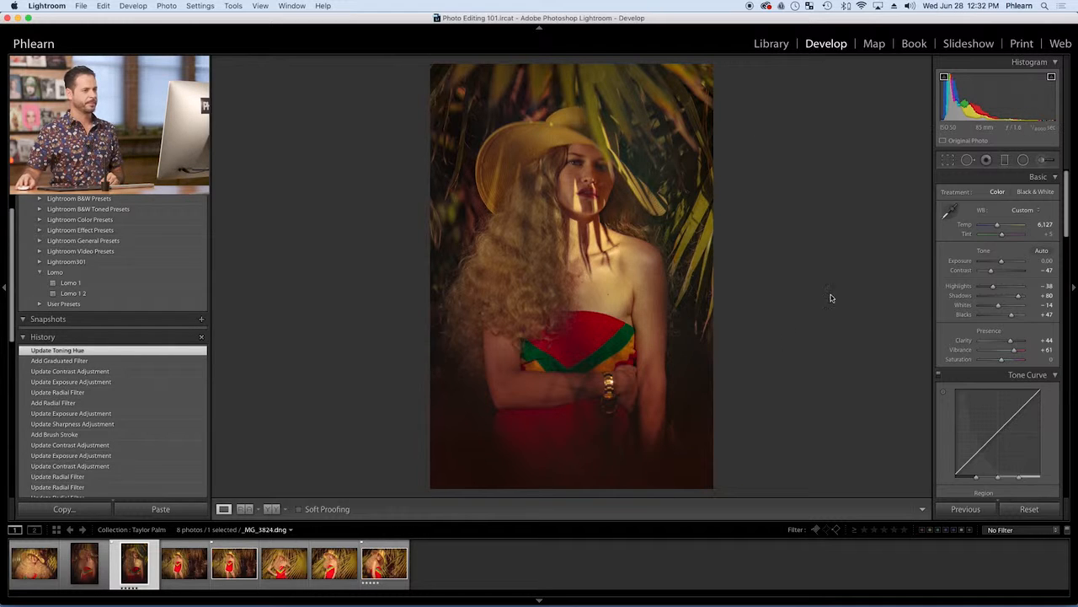
{"action": "left_click", "coordinate": [1005, 160]}
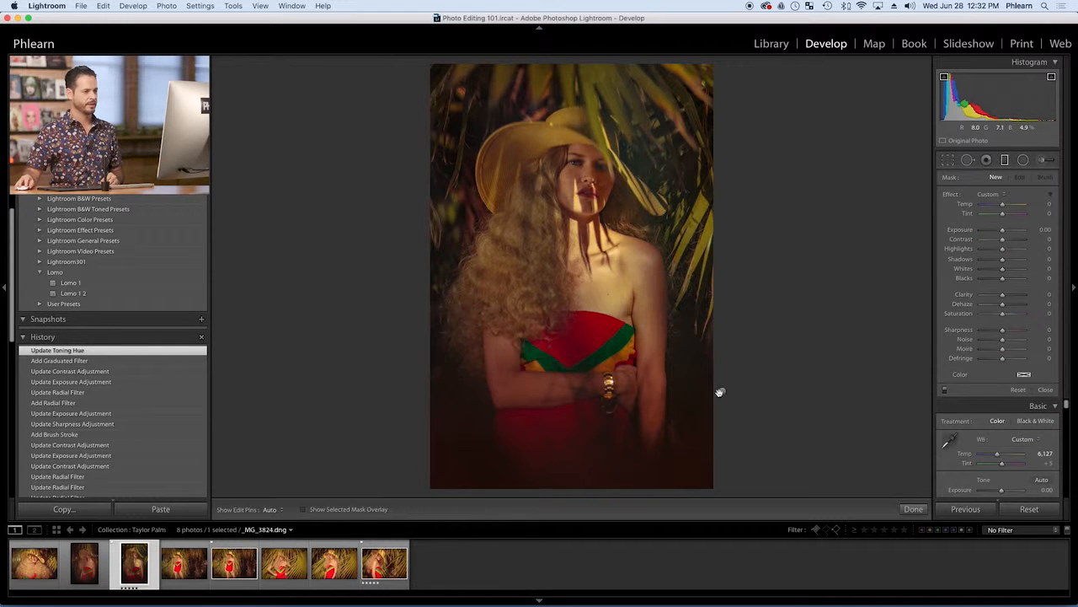
Step: Change the bottom graduated filter's tint to a softer orange-red
{"action": "left_click", "coordinate": [723, 391]}
{"action": "left_click", "coordinate": [1024, 374]}
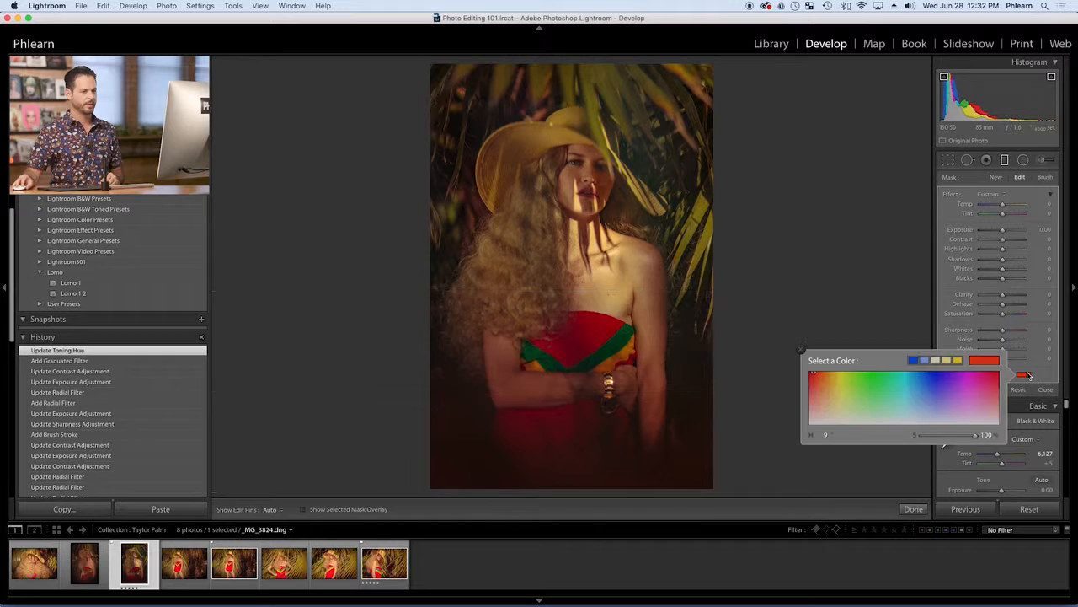
{"action": "left_click", "coordinate": [815, 378]}
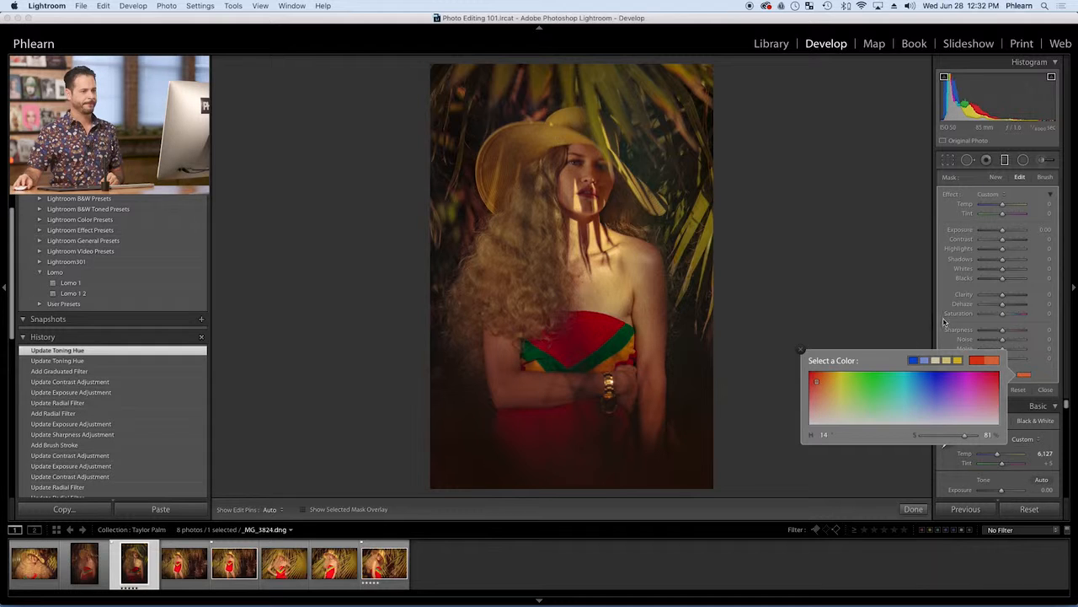
{"action": "left_click", "coordinate": [1050, 373]}
Step: Set the portrait's global Contrast to -32 and Exposure to +0.15
{"action": "left_click", "coordinate": [1004, 159]}
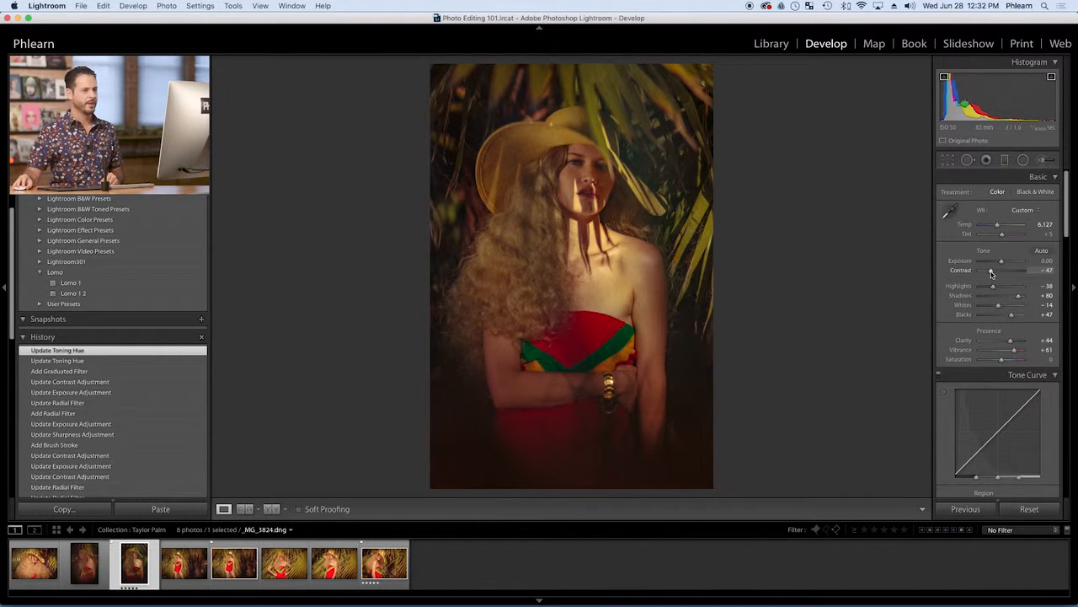
{"action": "left_click_drag", "start_coordinate": [997, 272], "coordinate": [1002, 264]}
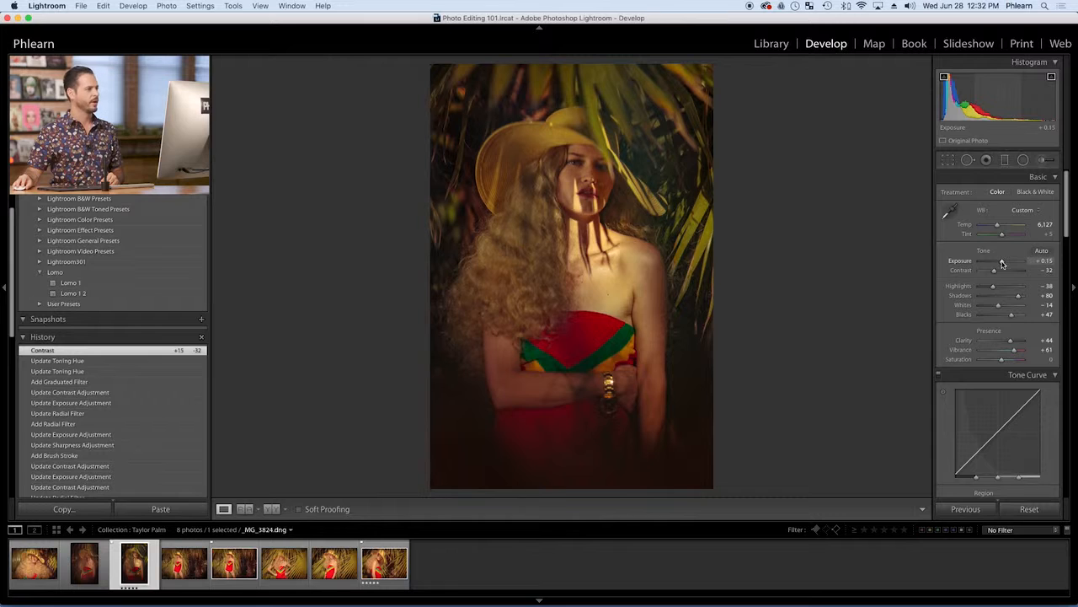
{"action": "left_click_drag", "start_coordinate": [1001, 263], "coordinate": [1001, 264]}
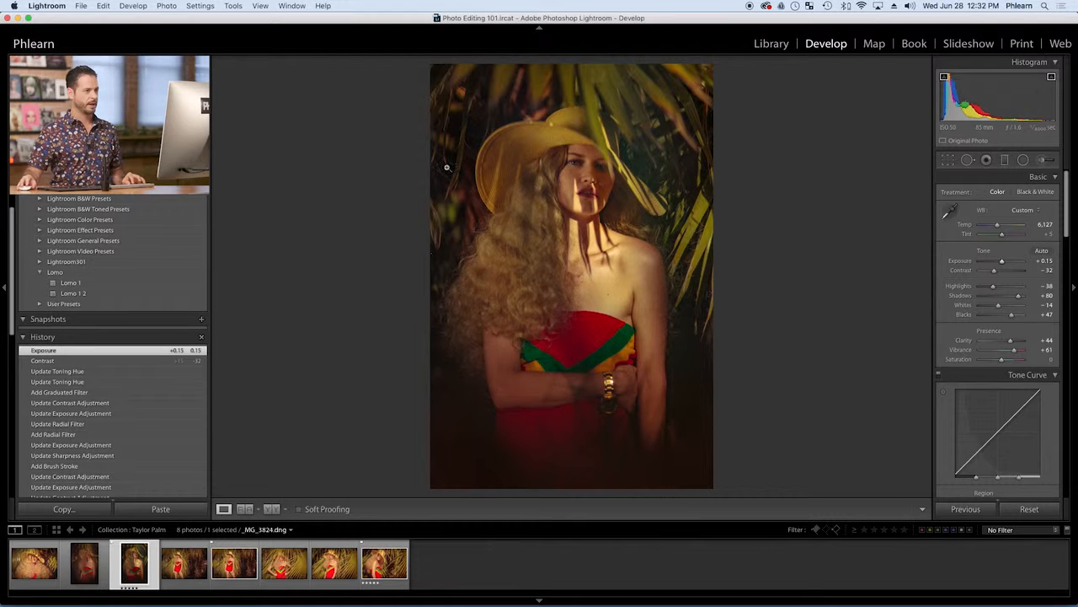
Step: Show _MG_3824.dng beside the landscape palm shot in Compare view, with panels hidden
{"action": "left_click", "coordinate": [772, 47]}
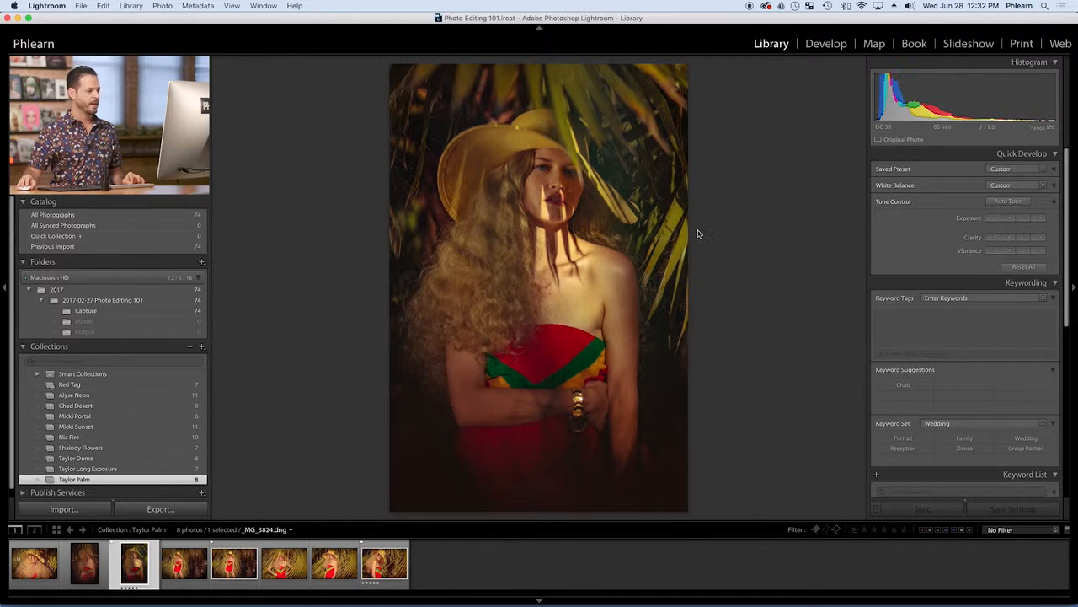
{"action": "left_click", "coordinate": [404, 560], "text": "super"}
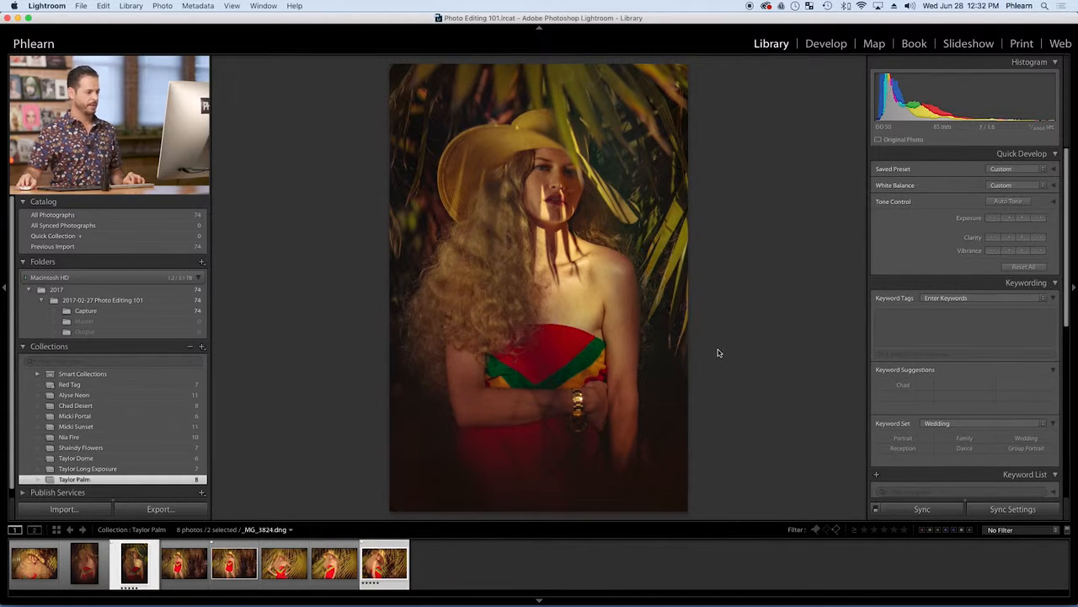
{"action": "key", "text": "c"}
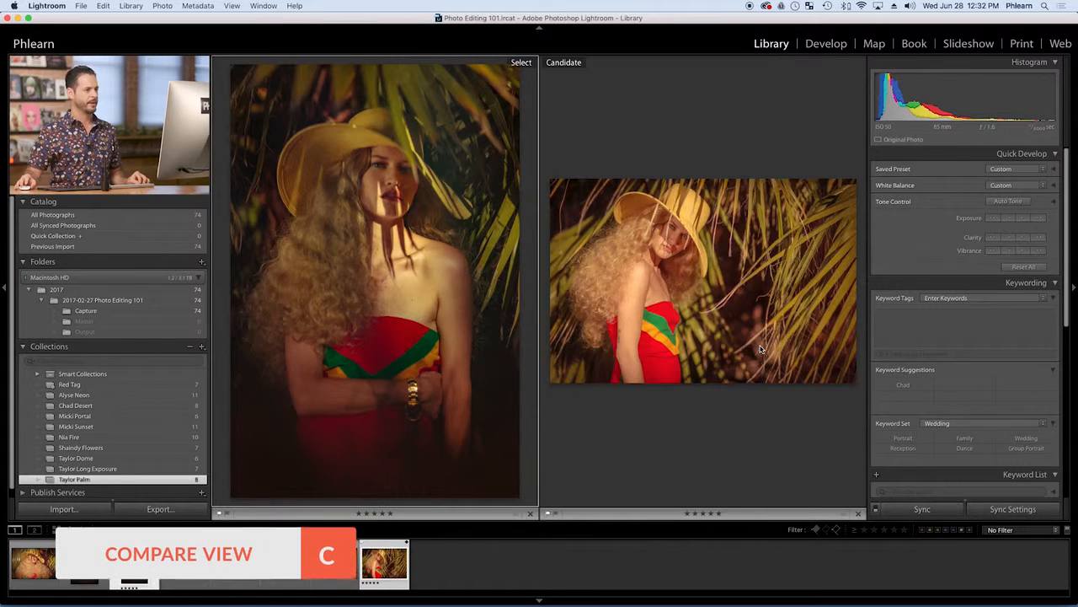
{"action": "key", "text": "shift+Tab"}
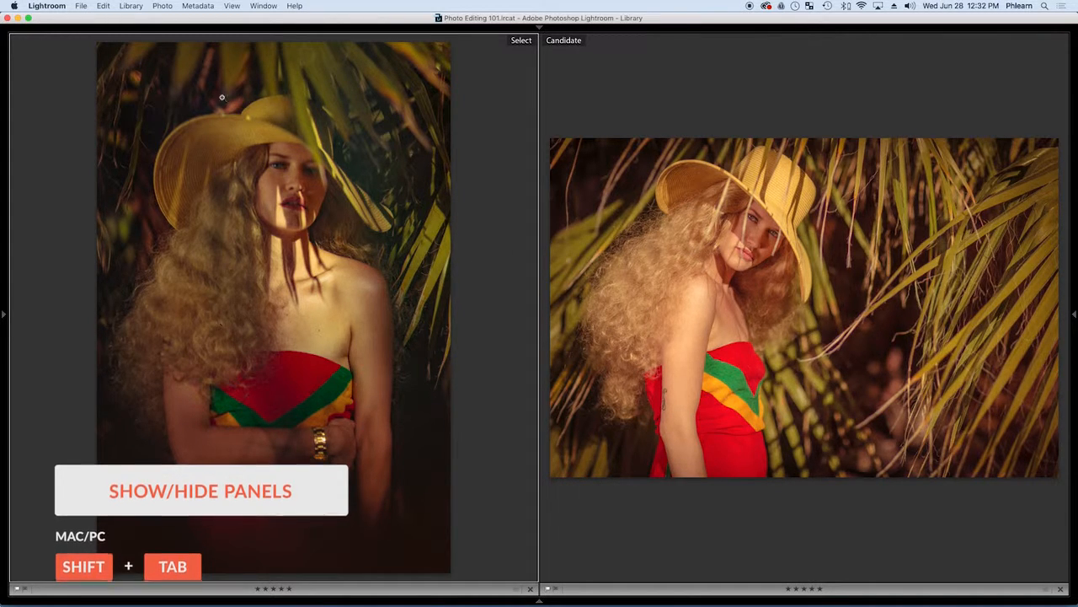
{"action": "left_click", "coordinate": [282, 160]}
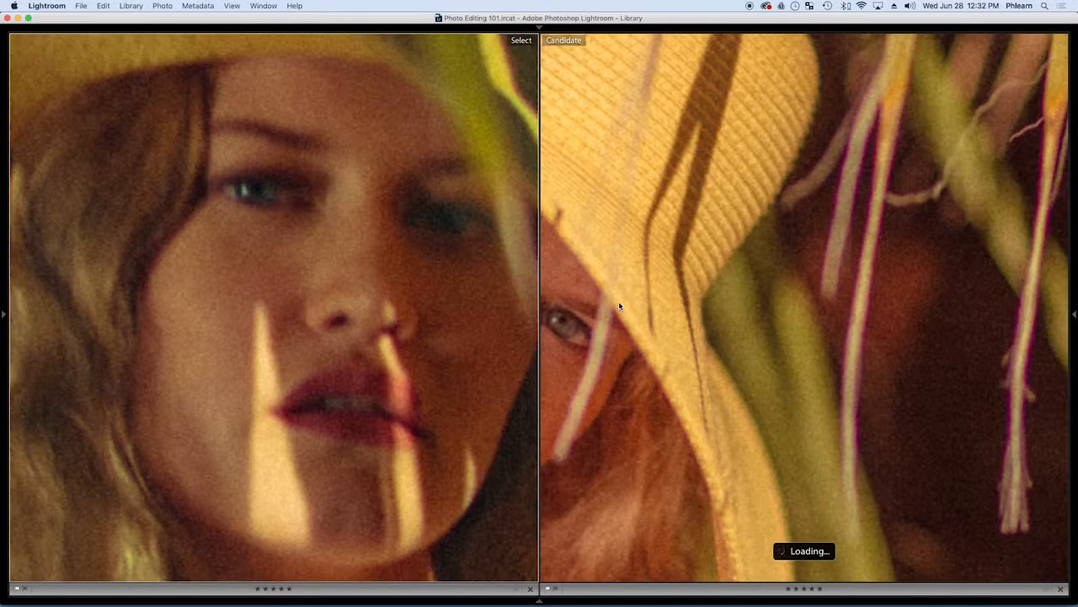
{"action": "left_click_drag", "start_coordinate": [643, 301], "coordinate": [903, 236]}
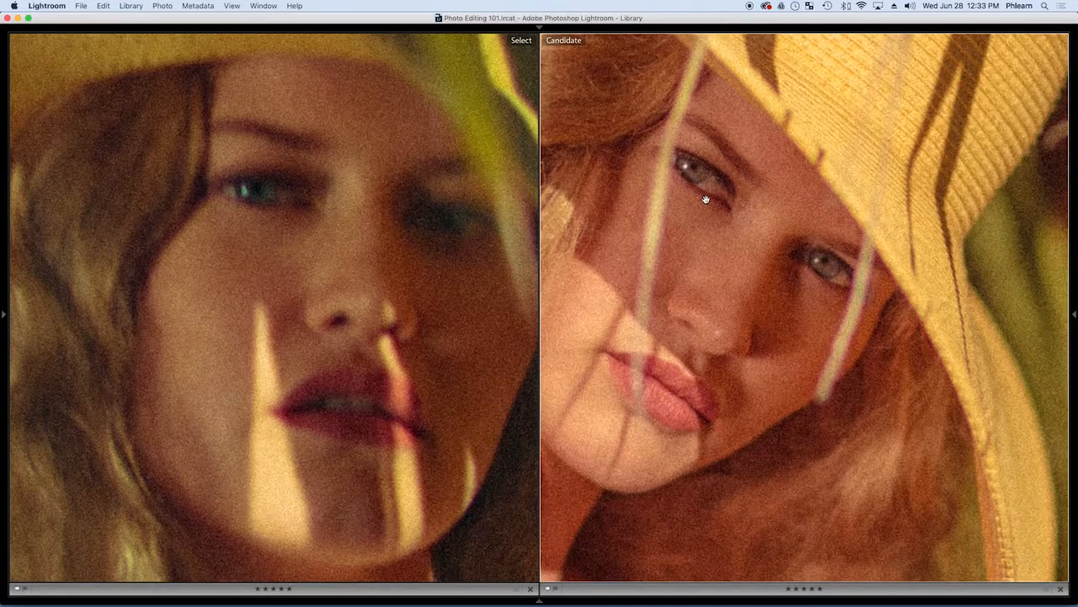
{"action": "left_click", "coordinate": [719, 228]}
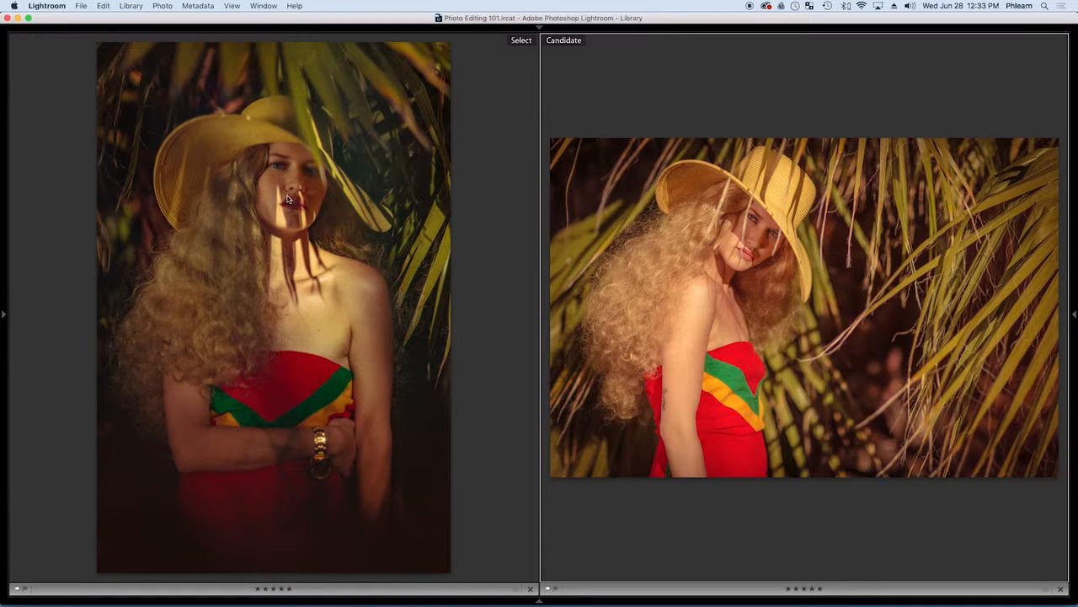
{"action": "key", "text": "g"}
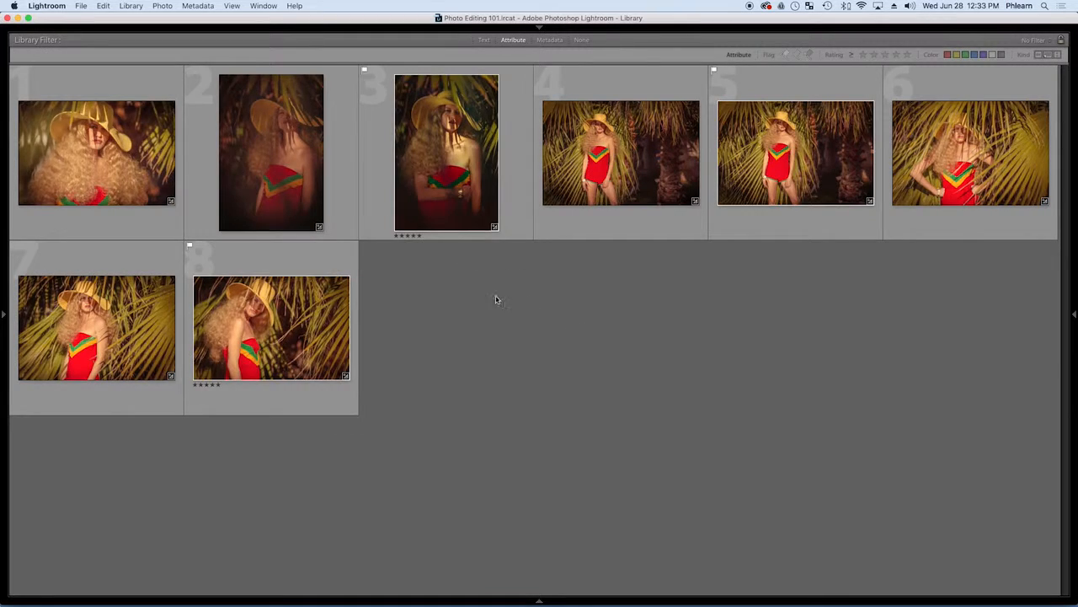
Step: Give _MG_3824.dng (photo 3) a red colour label and reopen it in Develop
{"action": "left_click", "coordinate": [439, 192]}
{"action": "key", "text": "6"}
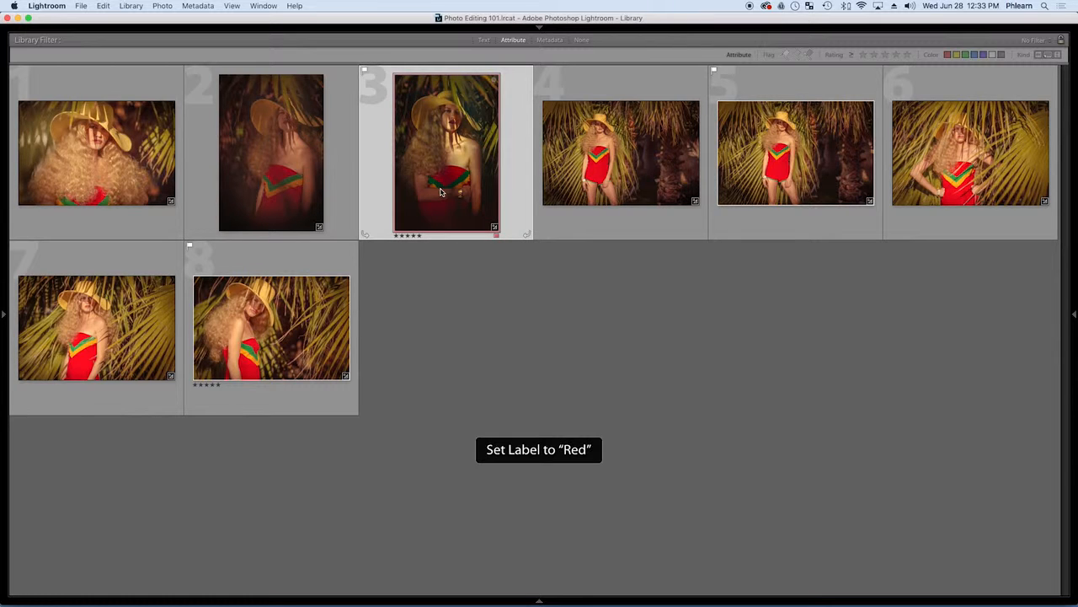
{"action": "left_click", "coordinate": [474, 294]}
{"action": "double_click", "coordinate": [439, 166]}
{"action": "key", "text": "d"}
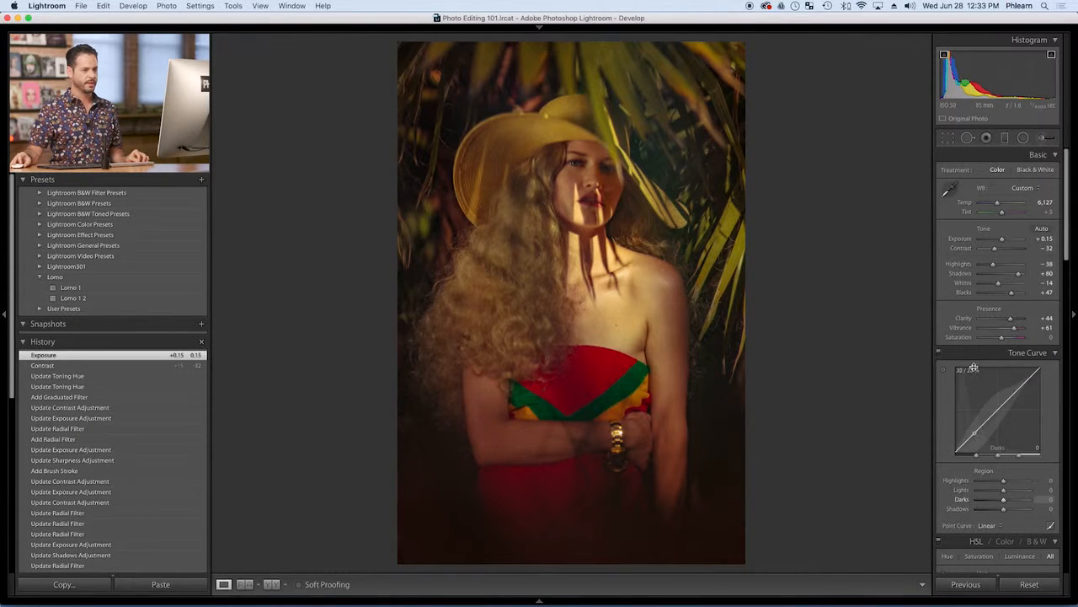
Step: Drop highlight toning saturation to 10, raise shadow saturation to 26, and return to the grid
{"action": "scroll", "coordinate": [973, 368], "scroll_direction": "down", "scroll_amount": 10}
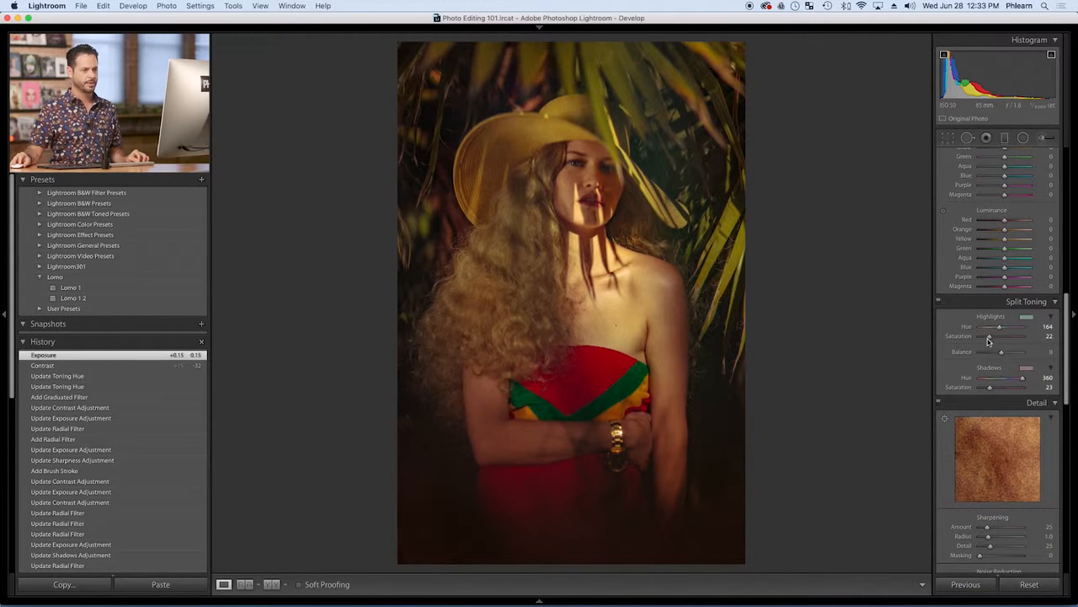
{"action": "left_click_drag", "start_coordinate": [989, 338], "coordinate": [983, 339]}
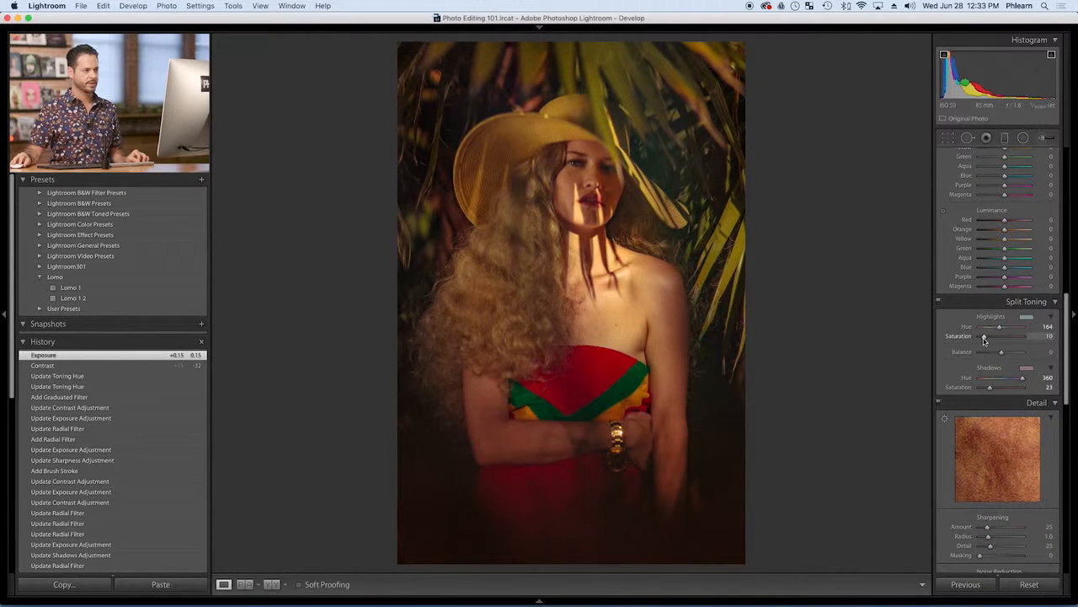
{"action": "left_click_drag", "start_coordinate": [984, 339], "coordinate": [983, 338]}
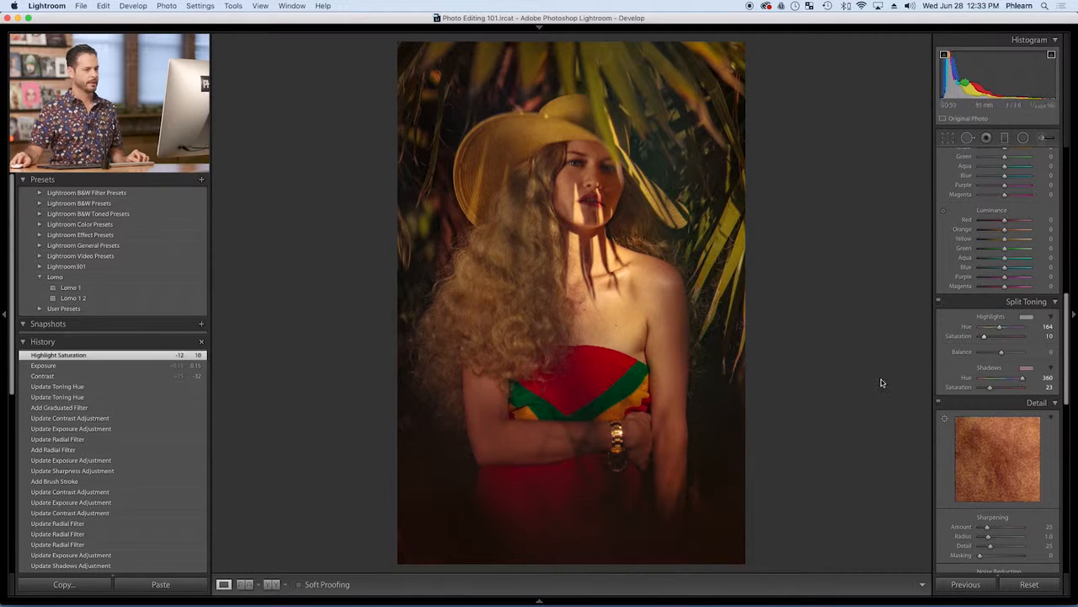
{"action": "left_click_drag", "start_coordinate": [990, 389], "coordinate": [992, 390]}
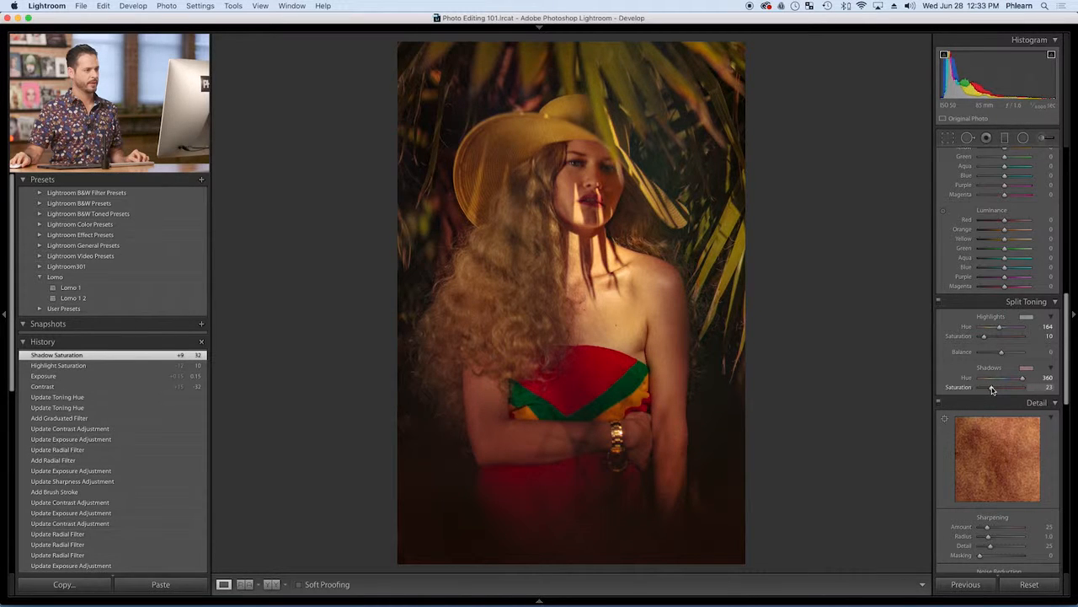
{"action": "left_click_drag", "start_coordinate": [992, 390], "coordinate": [991, 388]}
{"action": "key", "text": "backslash"}
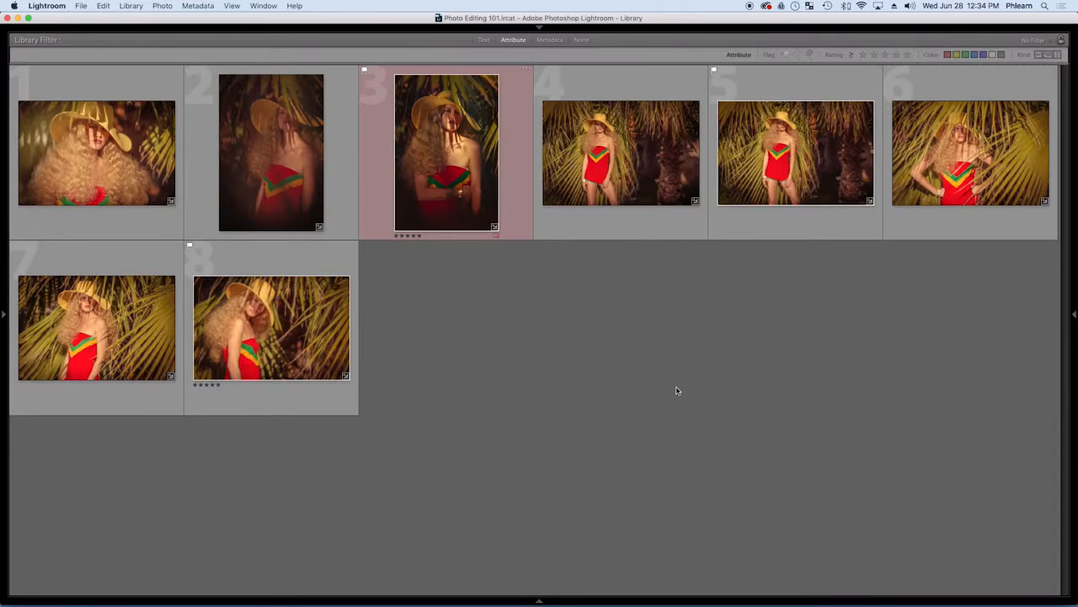
{"action": "double_click", "coordinate": [419, 142]}
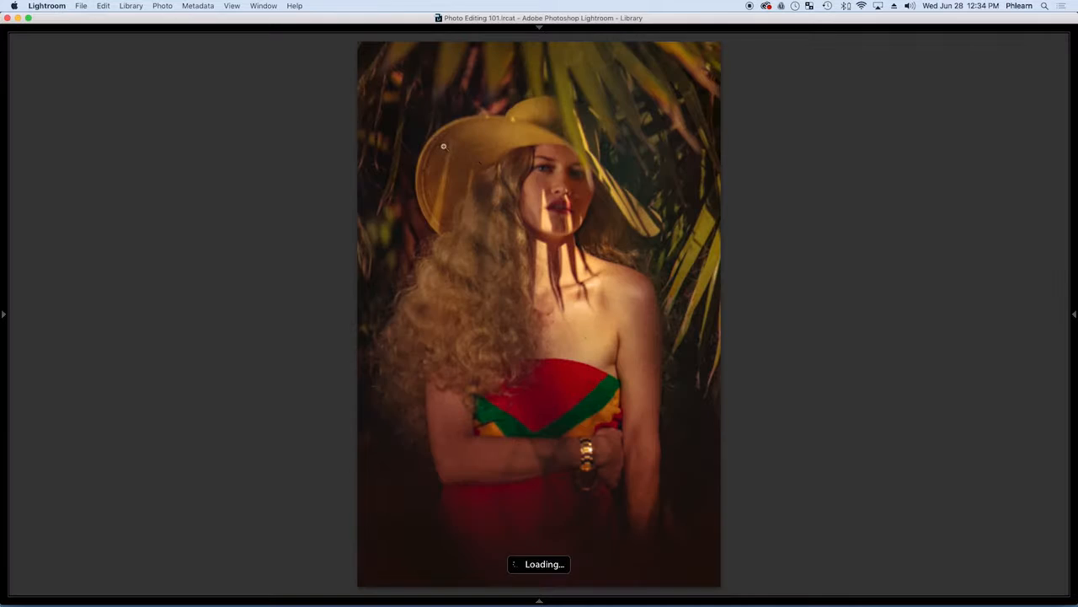
{"action": "key", "text": "shift+Tab"}
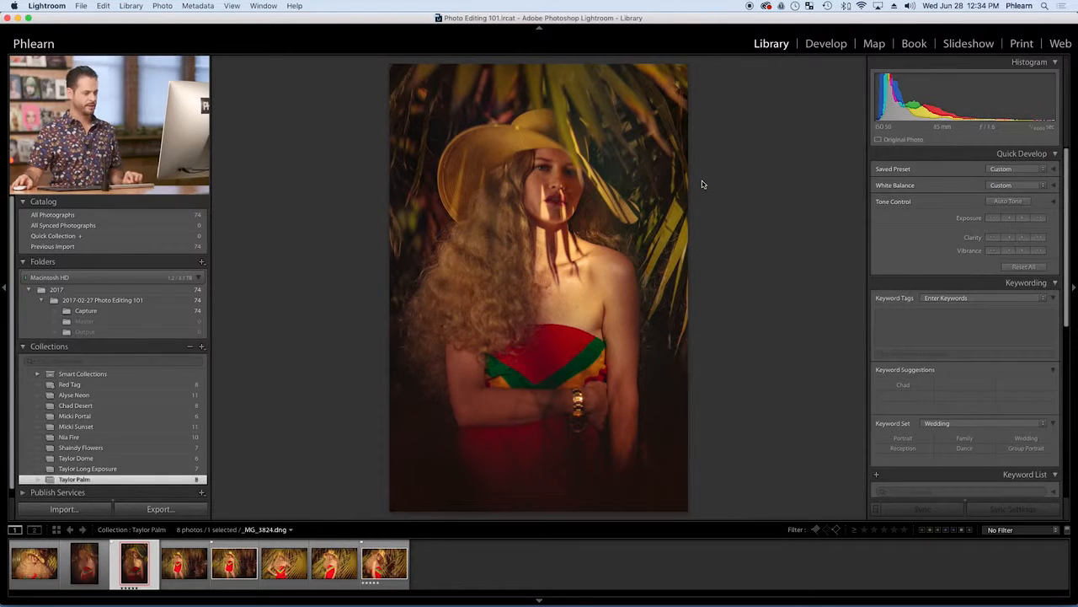
{"action": "key", "text": "g"}
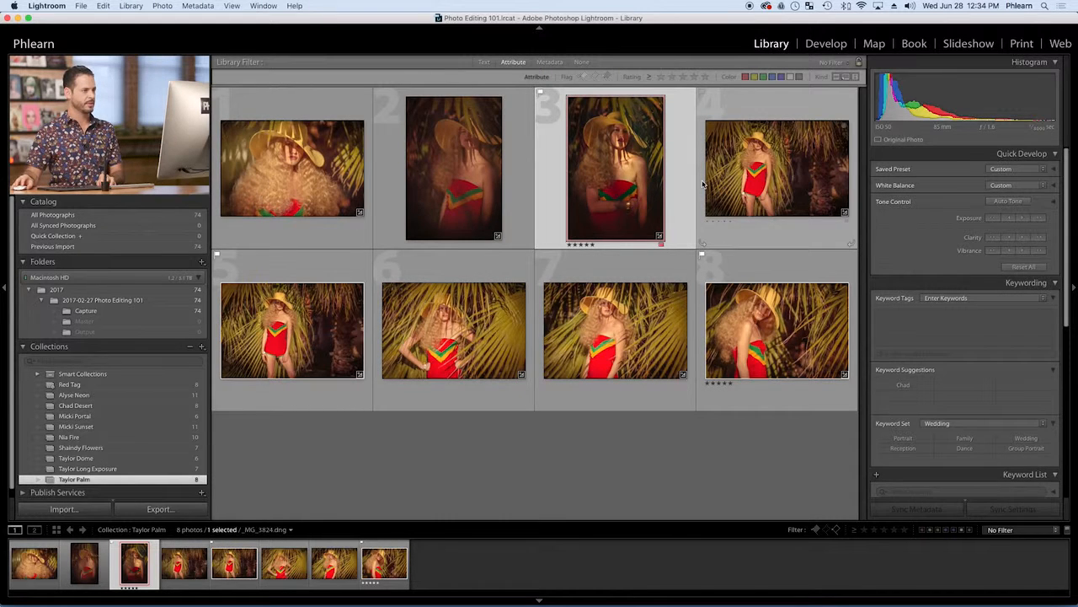
{"action": "key", "text": "j"}
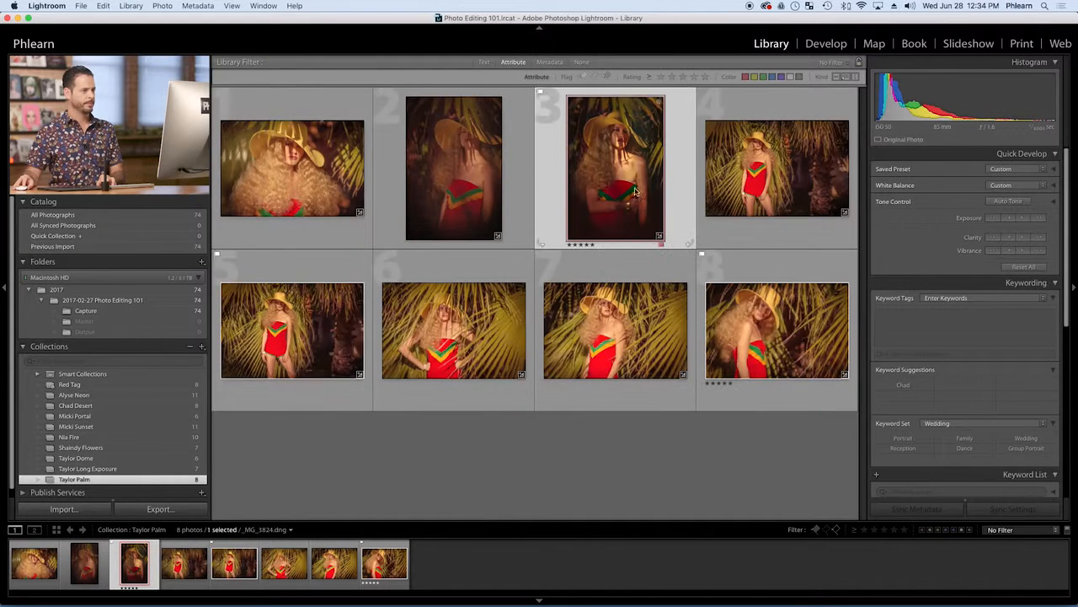
{"action": "double_click", "coordinate": [649, 191]}
{"action": "left_click", "coordinate": [826, 44]}
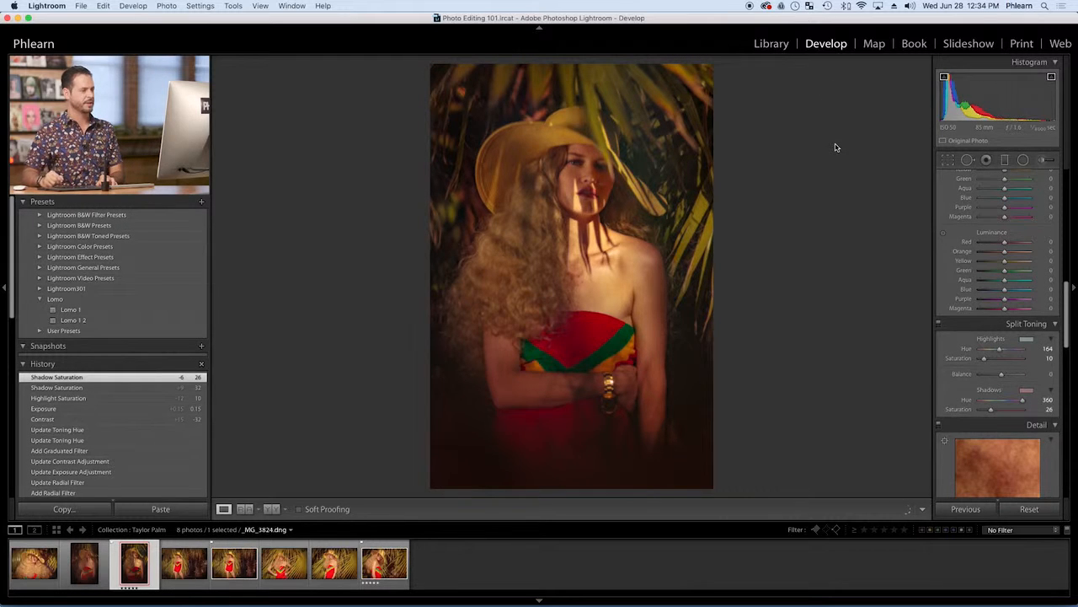
Step: Compare the portrait's split-toned grade against its unedited original twice
{"action": "key", "text": "backslash"}
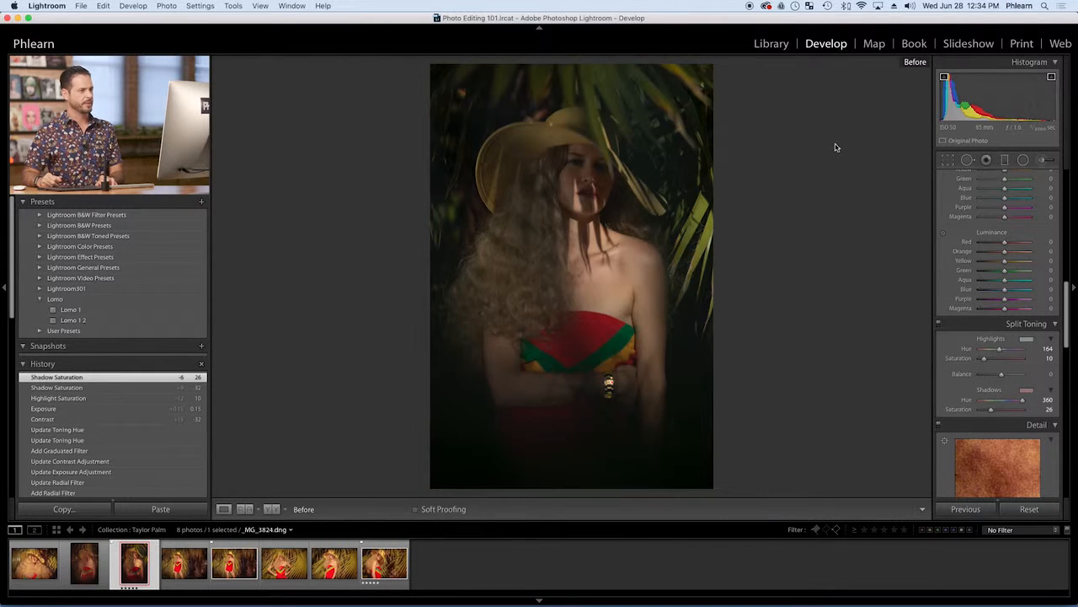
{"action": "key", "text": "backslash"}
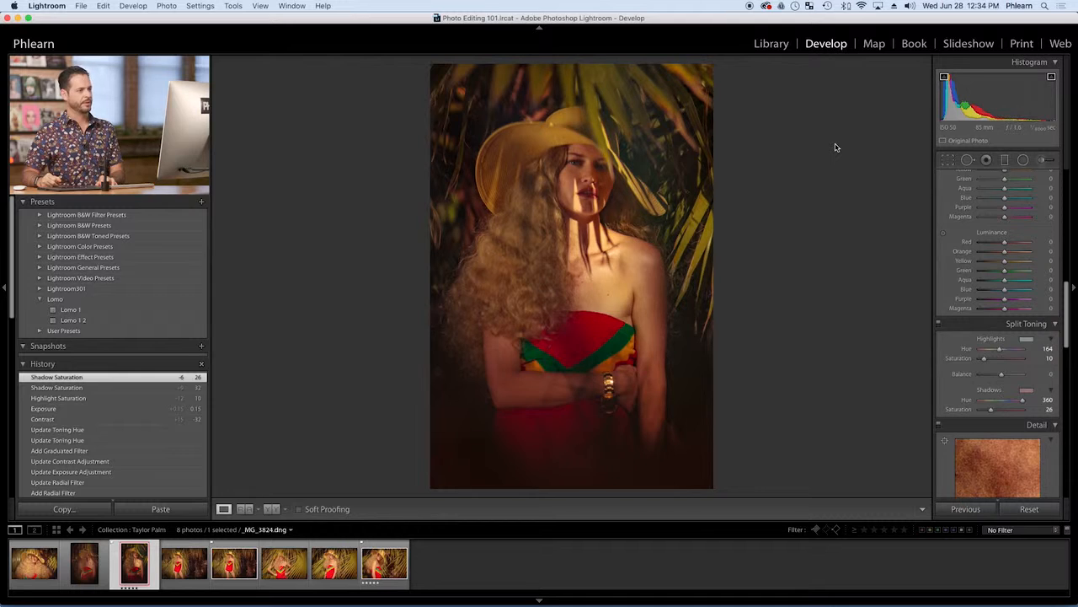
{"action": "key", "text": "backslash"}
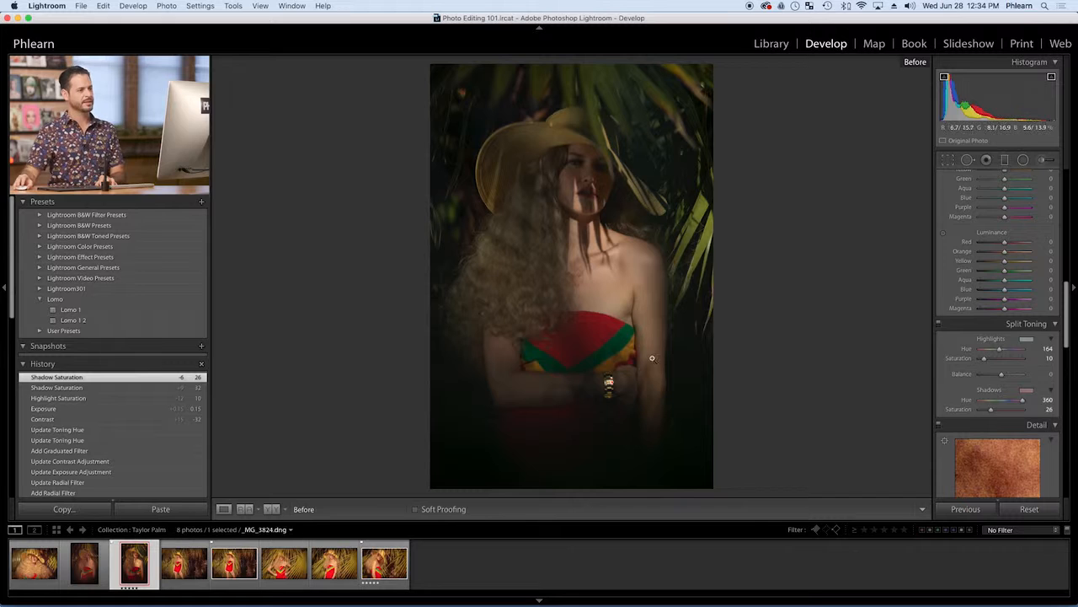
{"action": "key", "text": "backslash"}
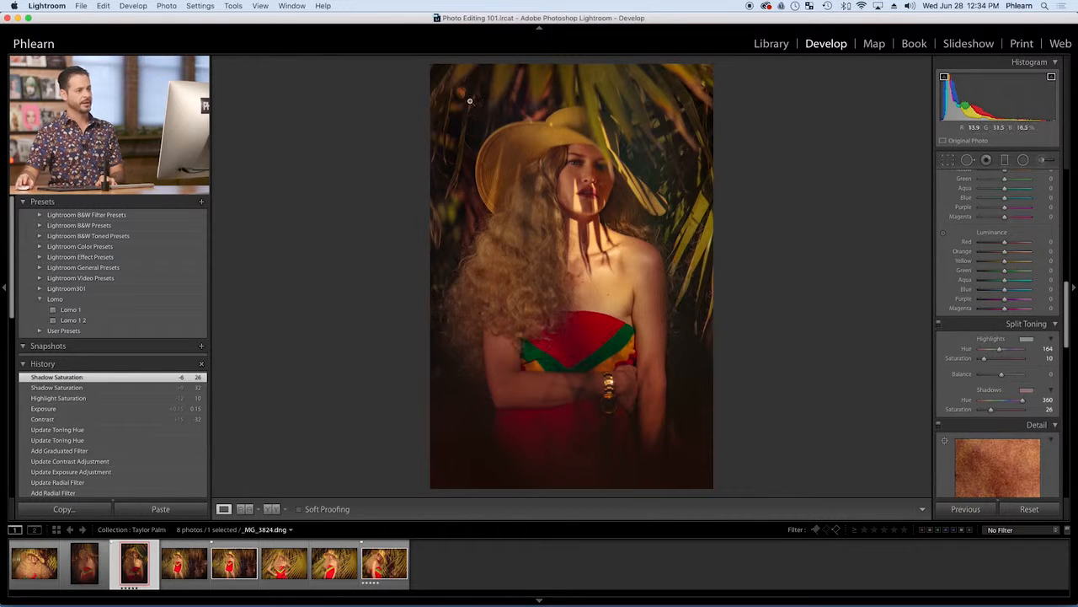
Step: Move to the five-star landscape palm-frond shot and compare its before and after versions
{"action": "key", "text": "Right"}
{"action": "key", "text": "backslash"}
{"action": "key", "text": "backslash"}
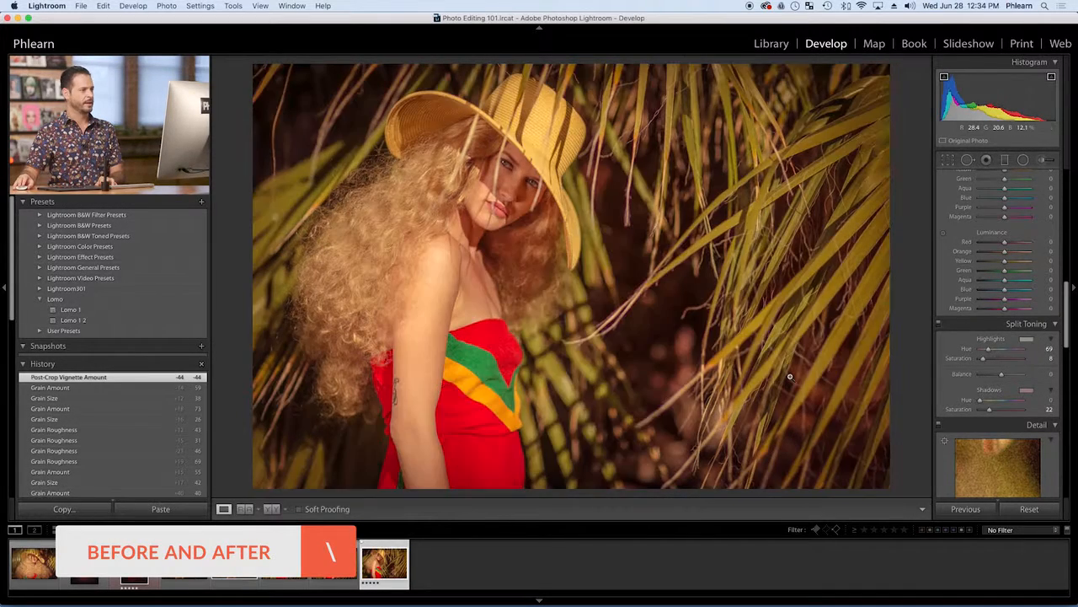
{"action": "key", "text": "backslash"}
{"action": "key", "text": "backslash"}
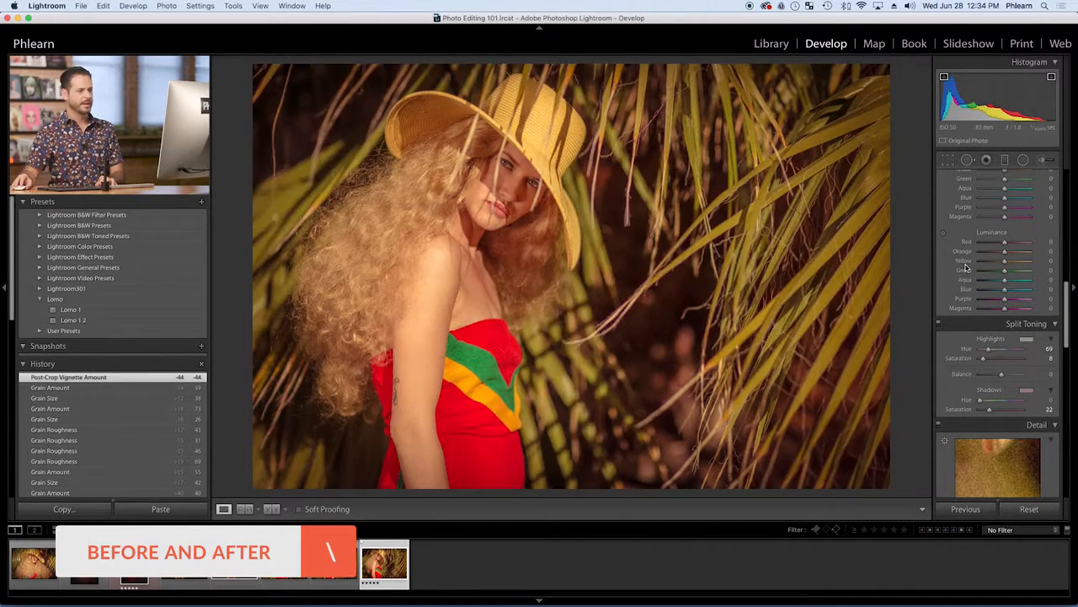
Step: Lower the landscape shot's split-toning shadow saturation to 13 and grain amount to 44
{"action": "scroll", "coordinate": [970, 316], "scroll_direction": "down", "scroll_amount": 1}
{"action": "left_click_drag", "start_coordinate": [990, 402], "coordinate": [986, 406]}
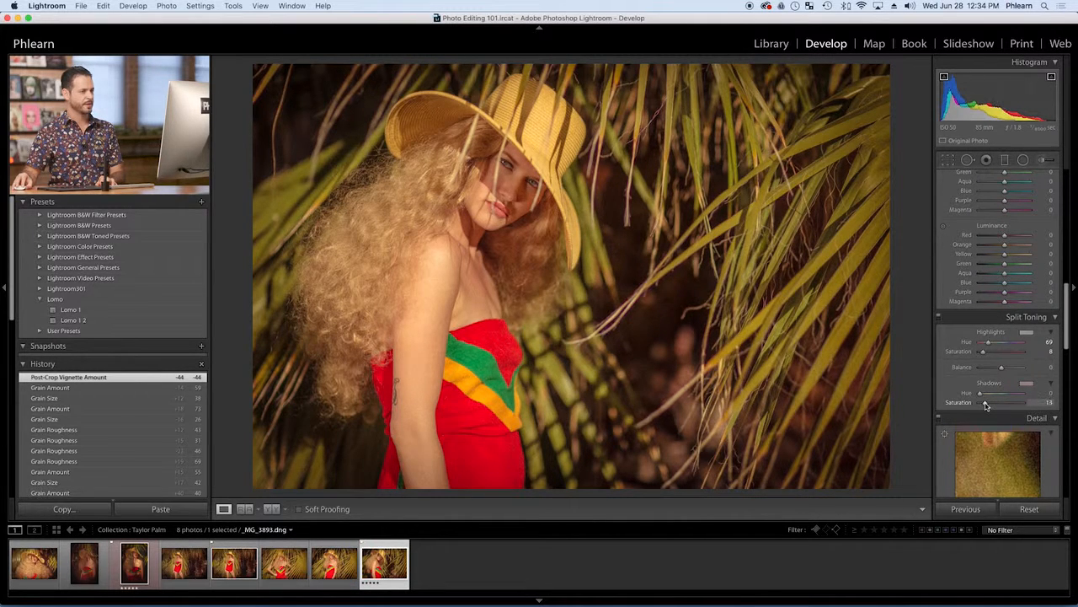
{"action": "scroll", "coordinate": [987, 396], "scroll_direction": "down", "scroll_amount": 10}
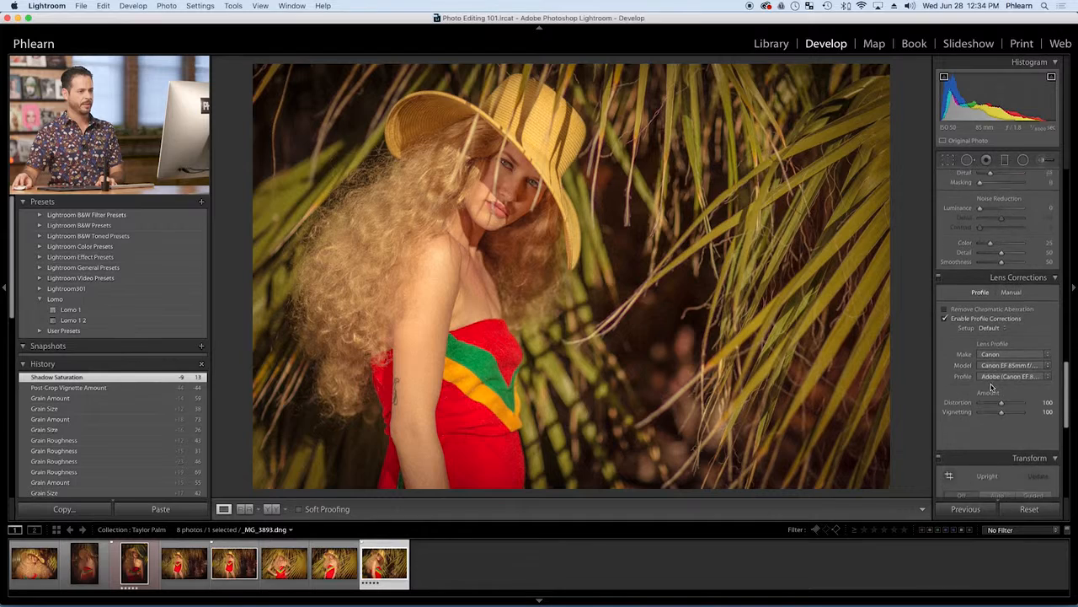
{"action": "scroll", "coordinate": [994, 405], "scroll_direction": "down", "scroll_amount": 8}
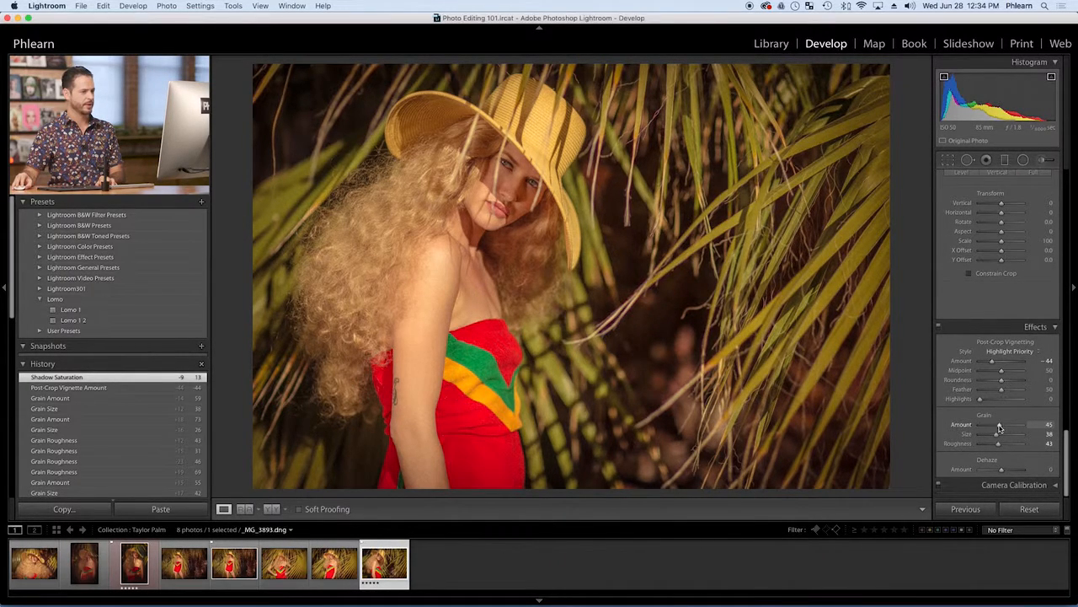
{"action": "left_click_drag", "start_coordinate": [999, 428], "coordinate": [999, 427]}
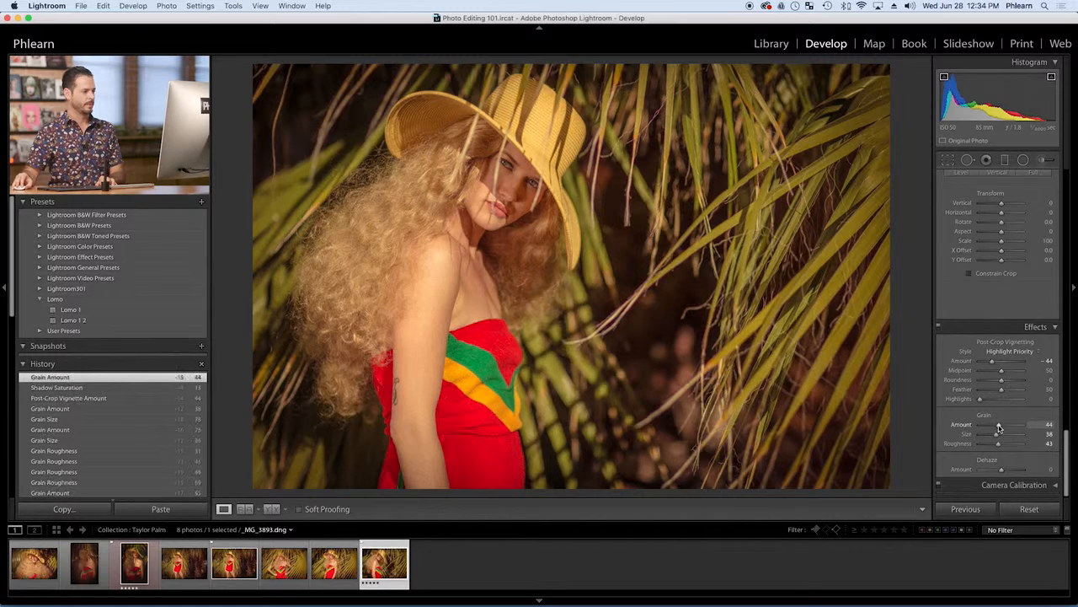
Step: Check the adjusted close-up against its original, then return to the Library grid
{"action": "key", "text": "backslash"}
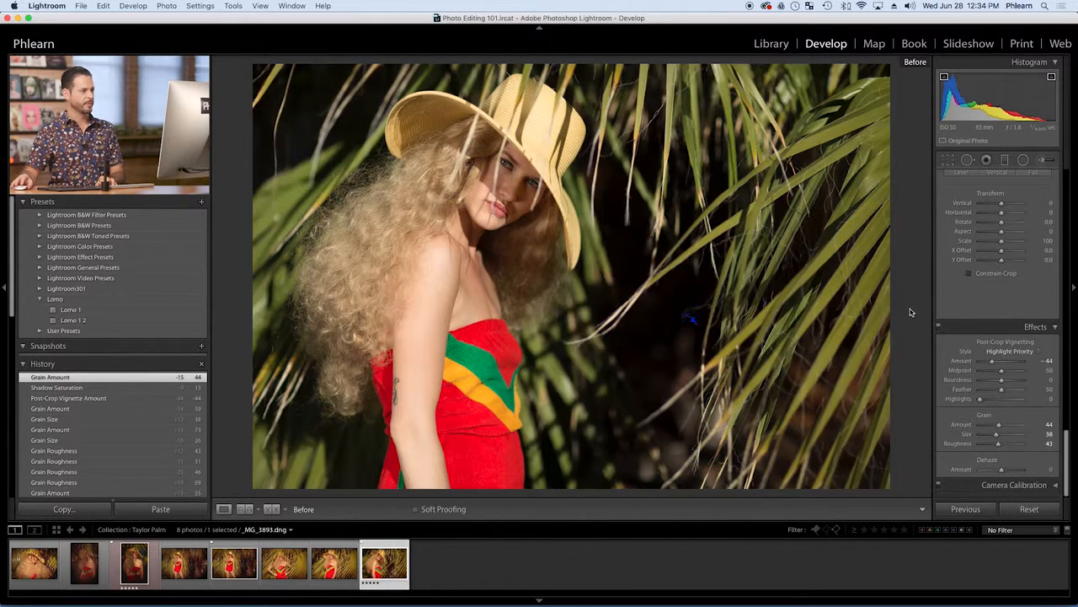
{"action": "key", "text": "backslash"}
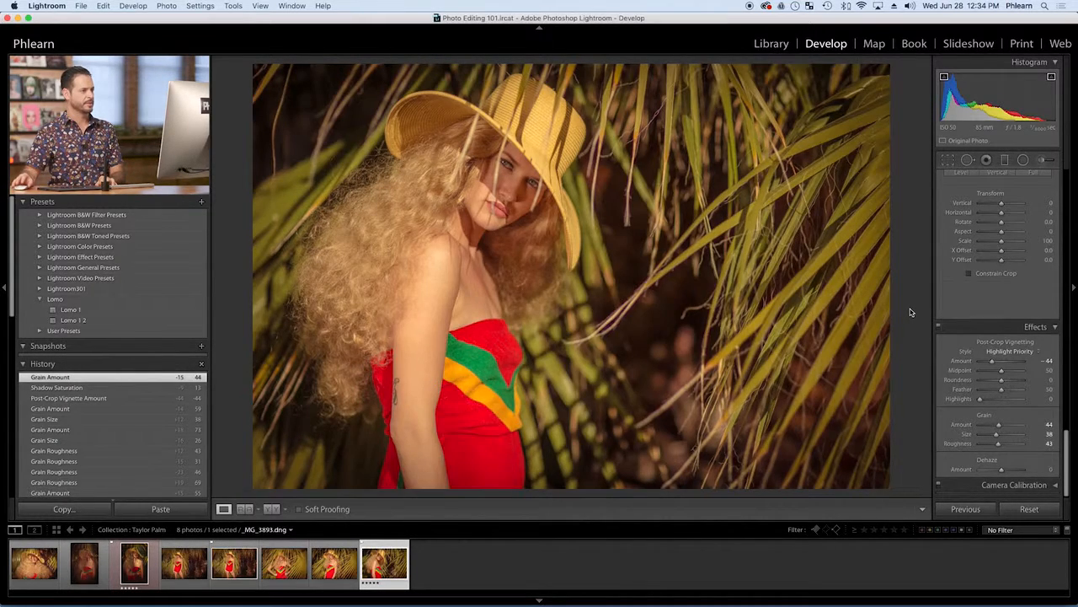
{"action": "key", "text": "backslash"}
{"action": "key", "text": "backslash"}
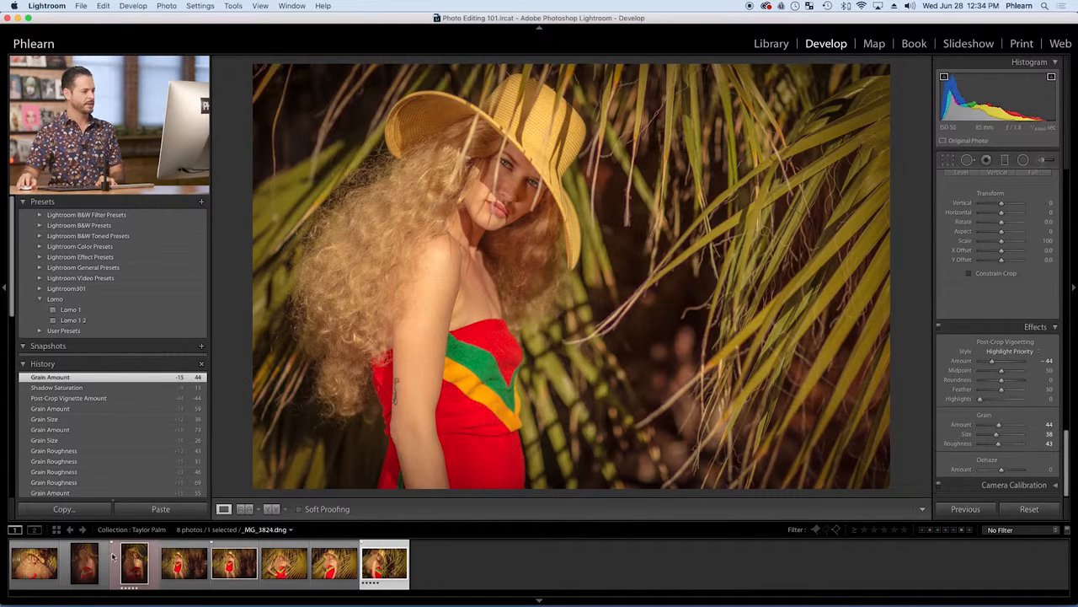
{"action": "key", "text": "g"}
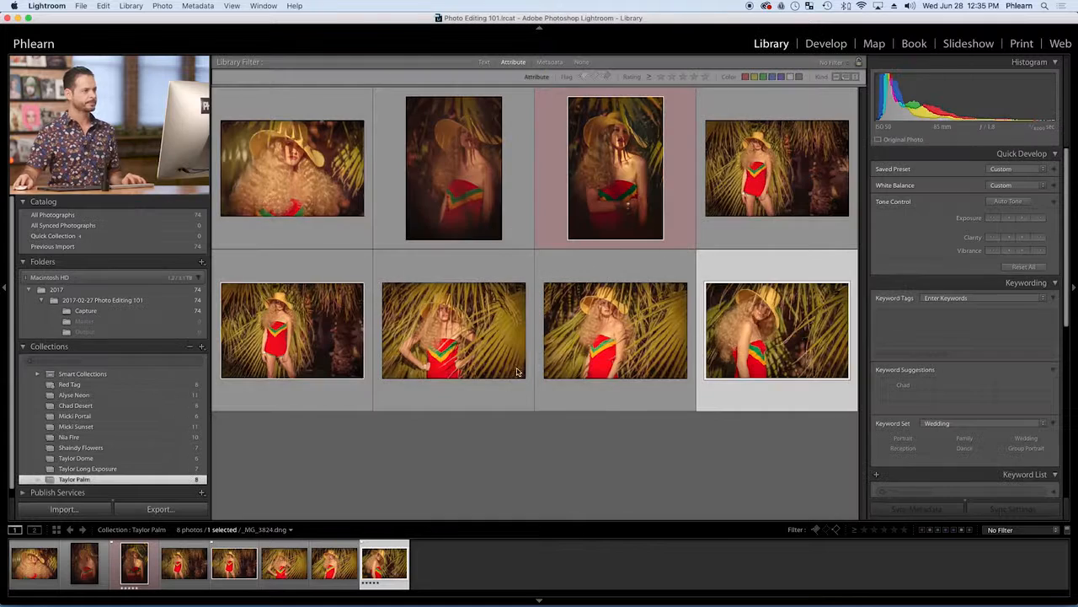
Step: Sync the close-up's settings to photos 1, 4 and 5–8 of the Taylor Palm collection
{"action": "key", "text": "shift+Left"}
{"action": "key", "text": "shift+Left"}
{"action": "key", "text": "shift+Left"}
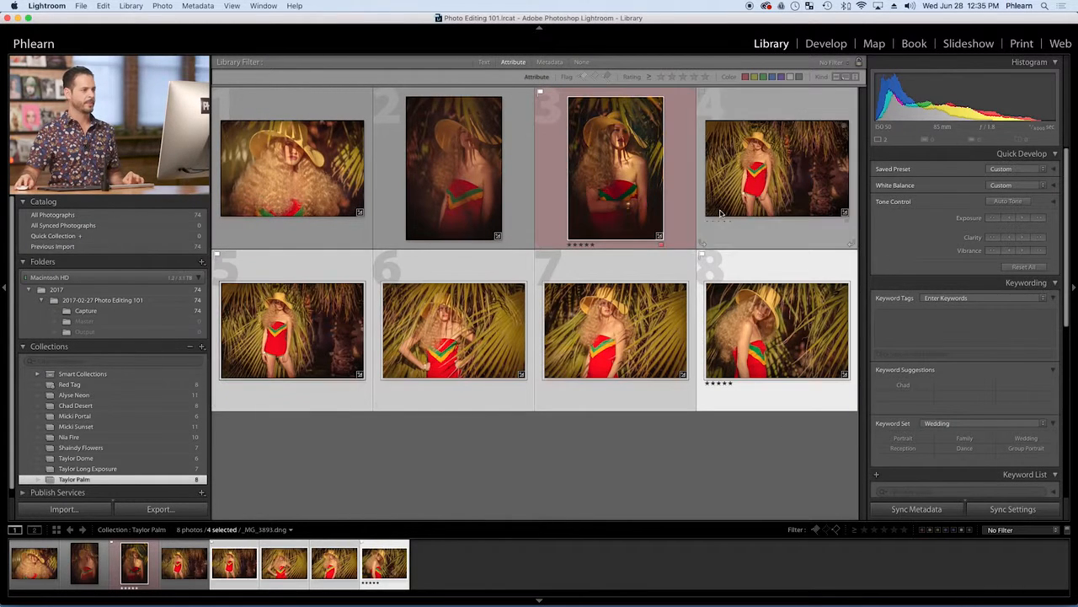
{"action": "left_click", "coordinate": [754, 195], "text": "super"}
{"action": "left_click", "coordinate": [344, 182], "text": "super"}
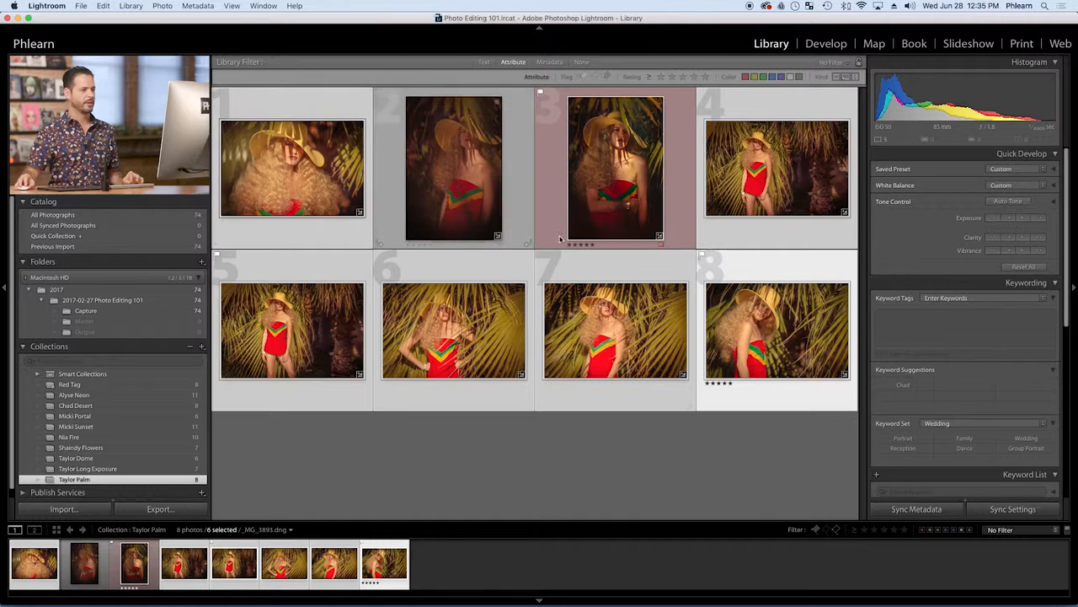
{"action": "left_click", "coordinate": [1002, 510]}
{"action": "left_click", "coordinate": [714, 259]}
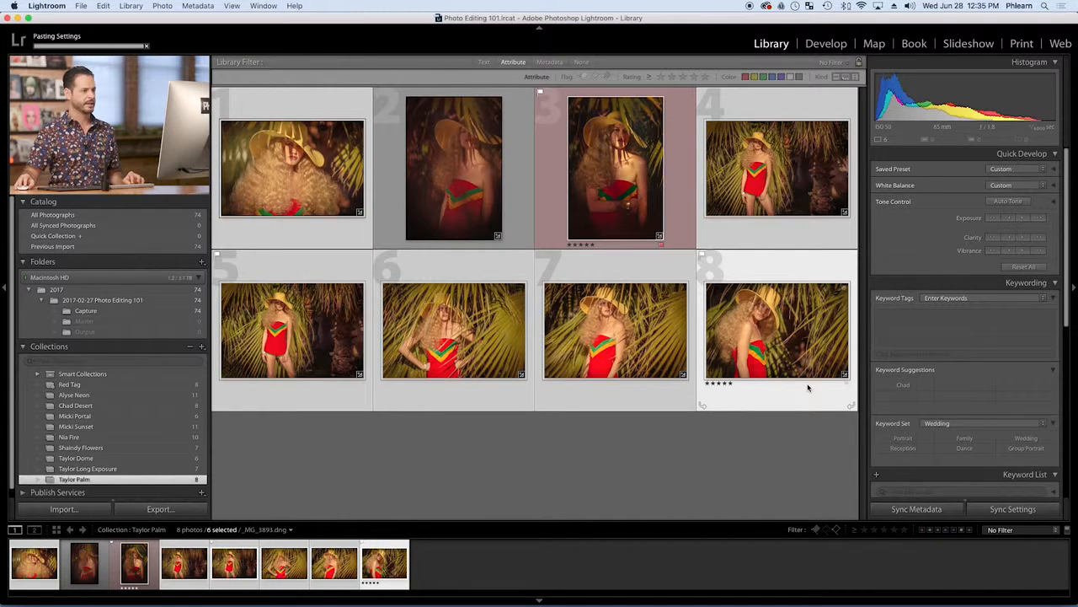
{"action": "left_click", "coordinate": [784, 476]}
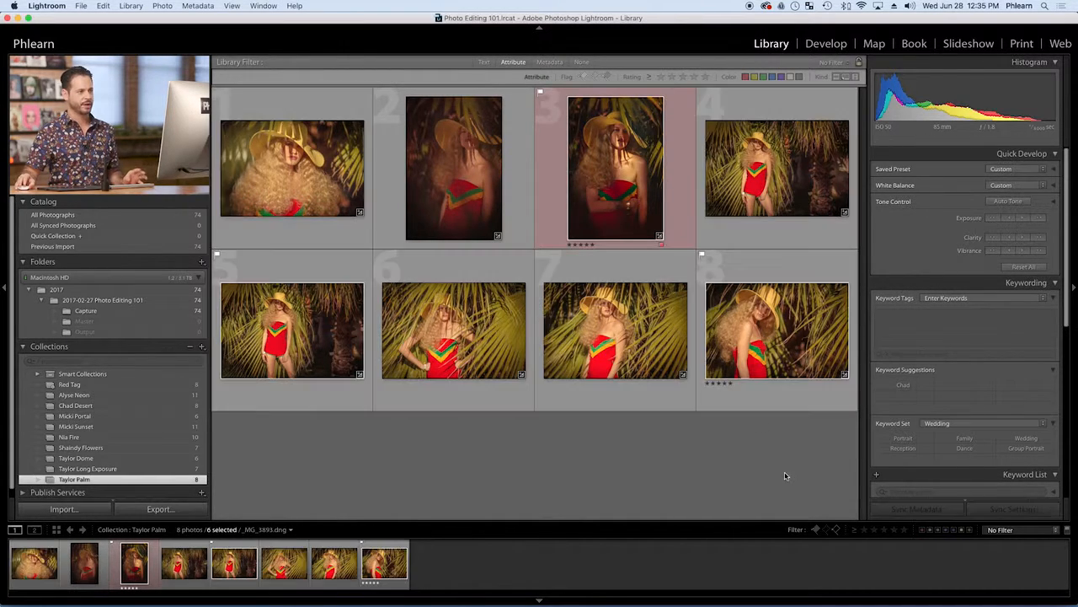
Step: Compare the landscape shot (photo 8) and the portrait (photo 3) side by side full-window
{"action": "left_click", "coordinate": [763, 346]}
{"action": "left_click", "coordinate": [581, 164], "text": "super"}
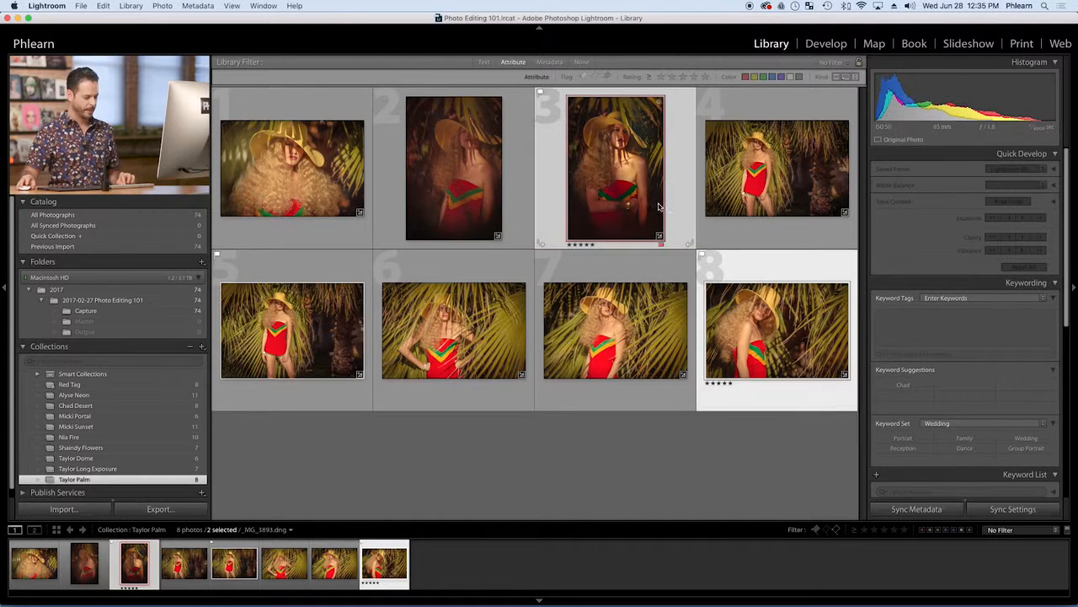
{"action": "key", "text": "n"}
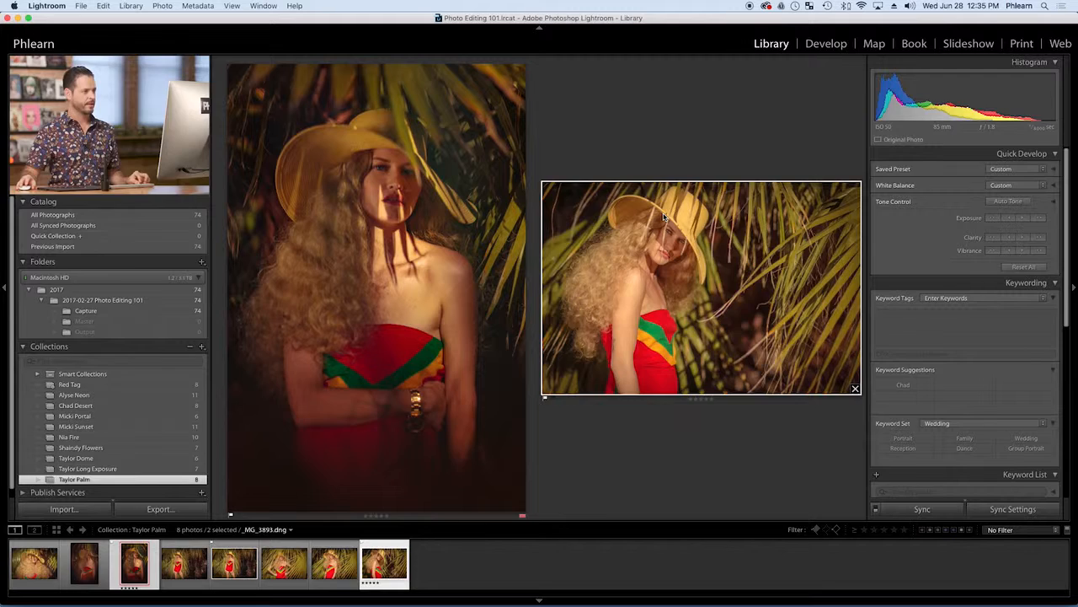
{"action": "key", "text": "shift+Tab"}
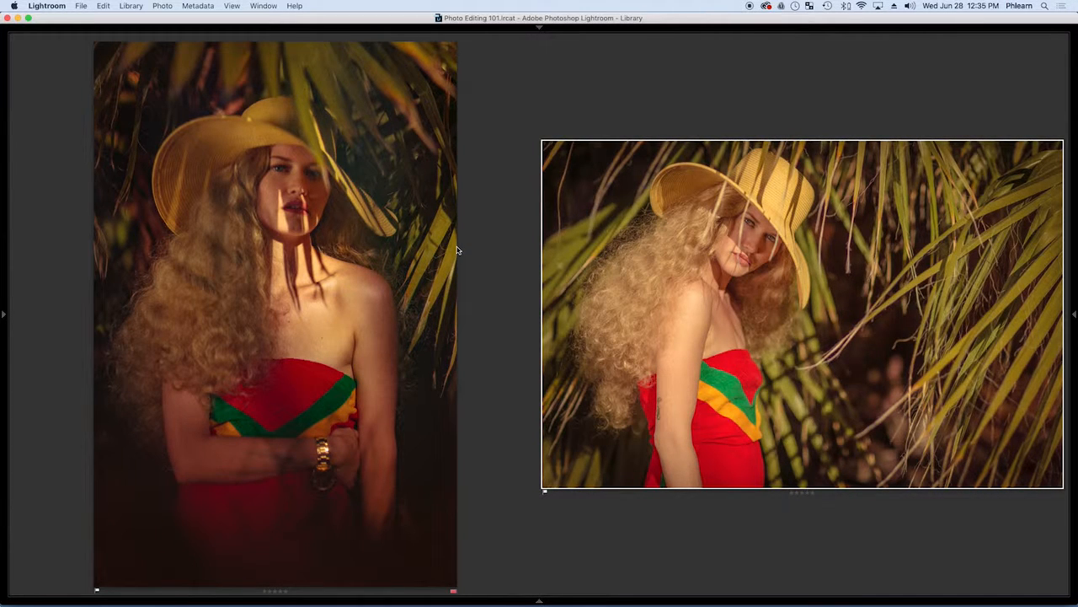